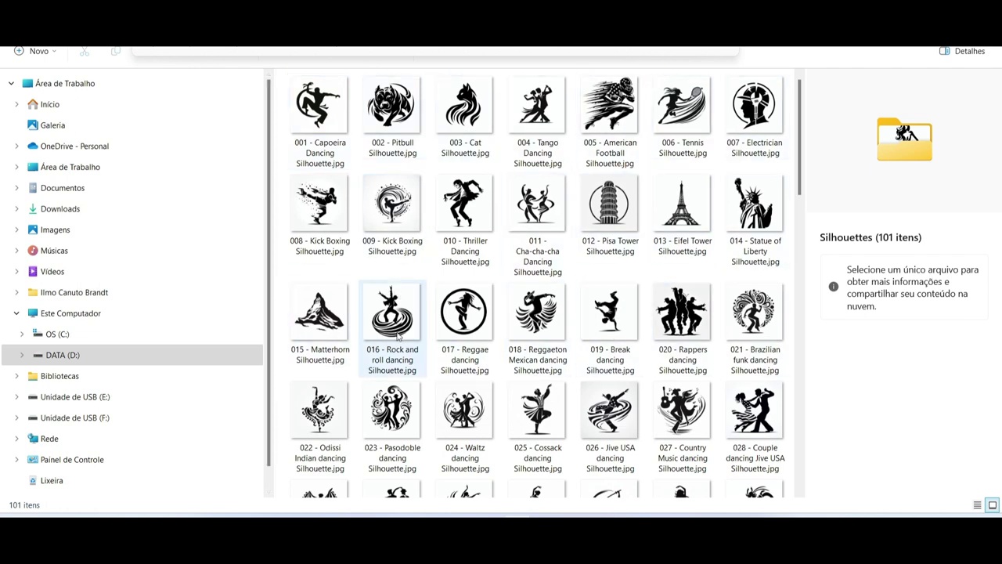
Look through all the images in the Silhouettes folder, from the first dancer to the witch silhouette
scroll(395, 332, "down", 6)
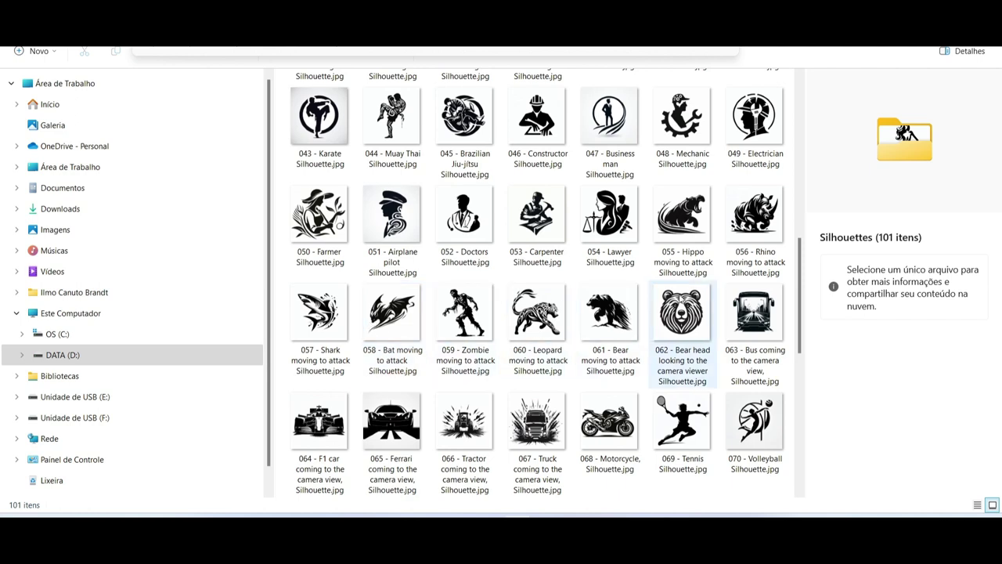
scroll(751, 321, "down", 5)
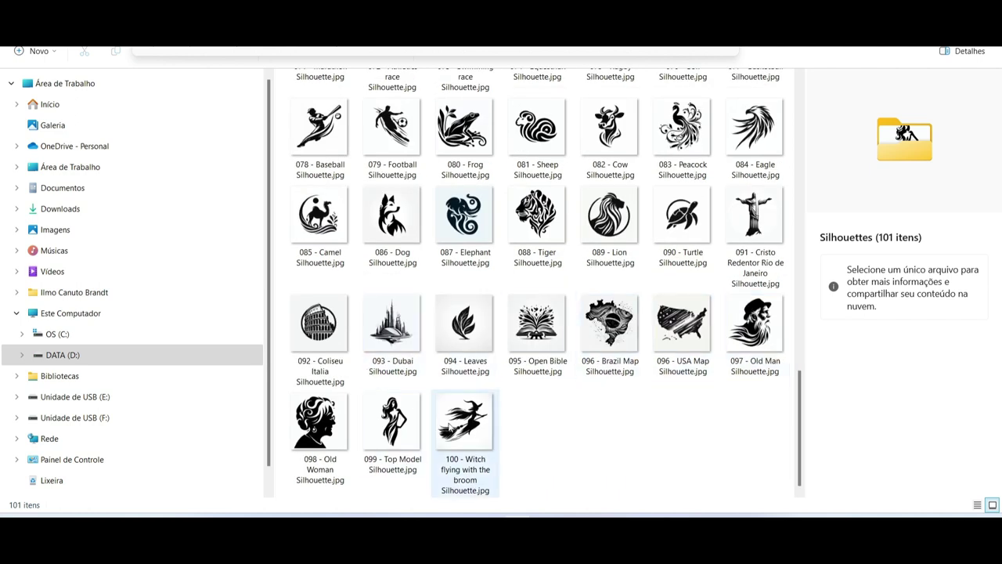
scroll(360, 292, "up", 12)
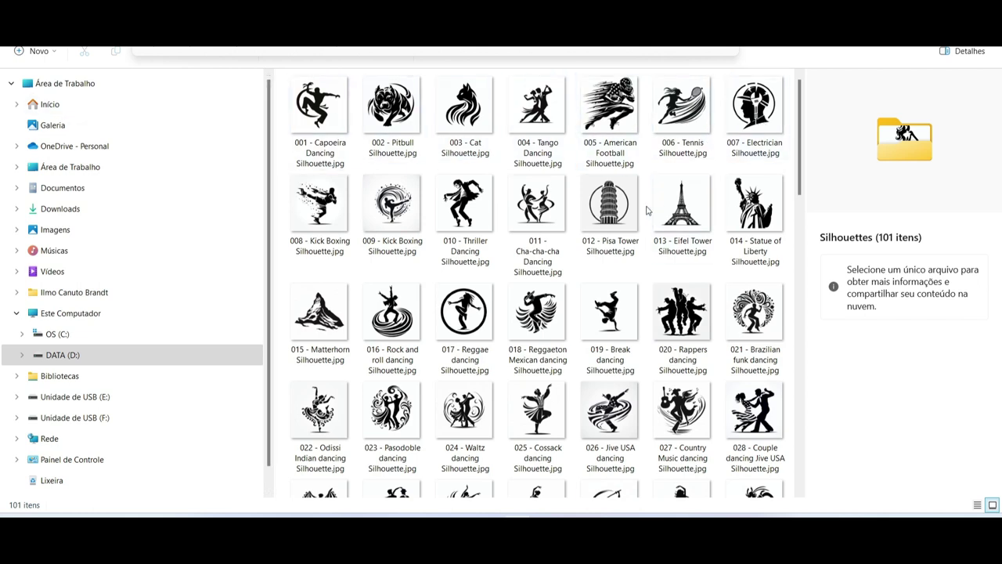
scroll(646, 210, "down", 10)
scroll(644, 205, "up", 10)
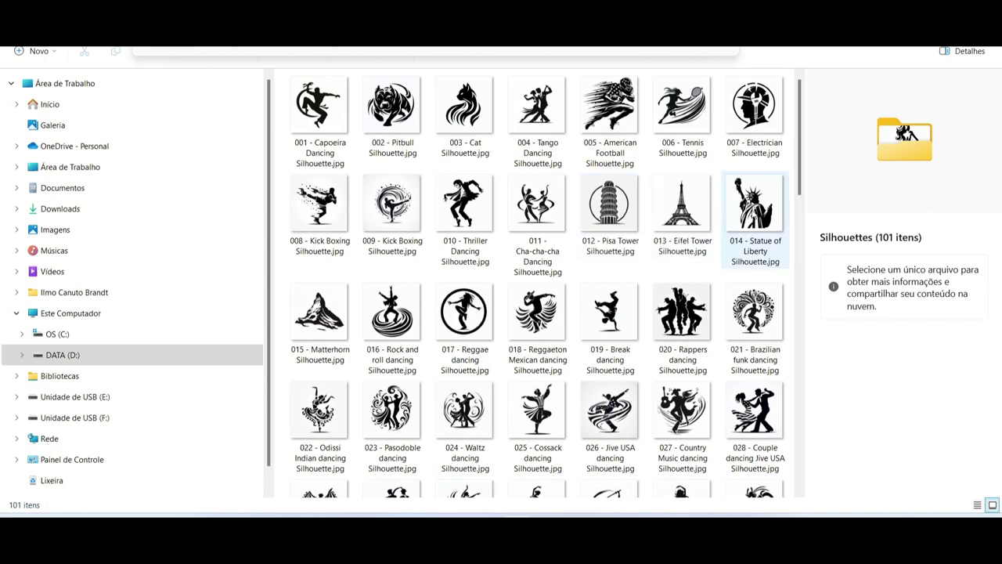
scroll(544, 213, "down", 8)
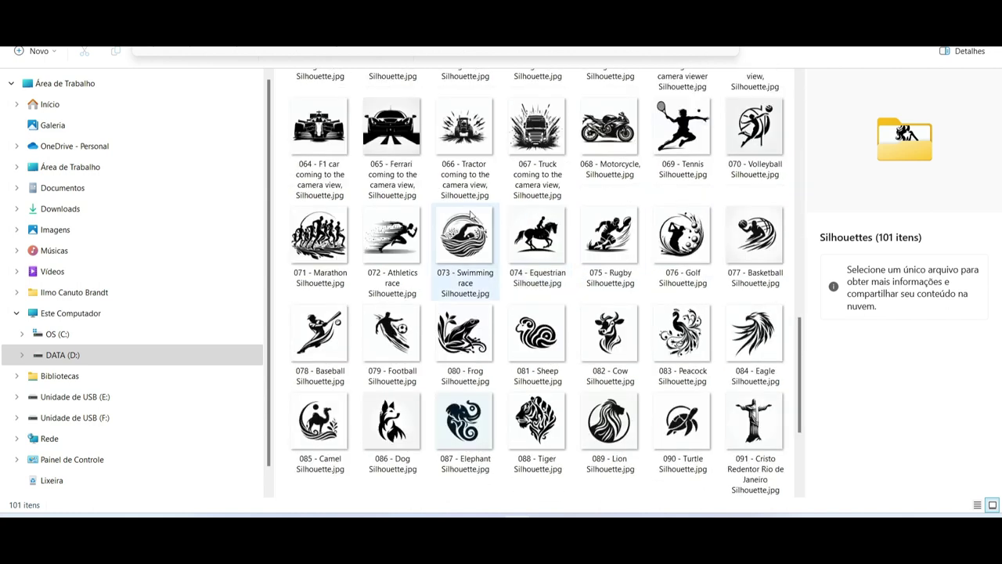
scroll(478, 203, "down", 3)
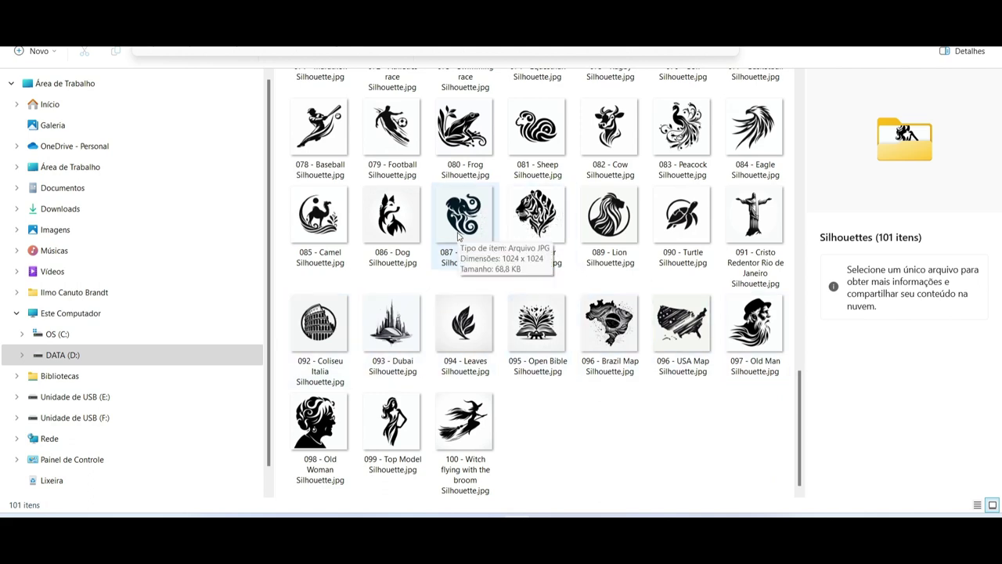
scroll(459, 237, "up", 10)
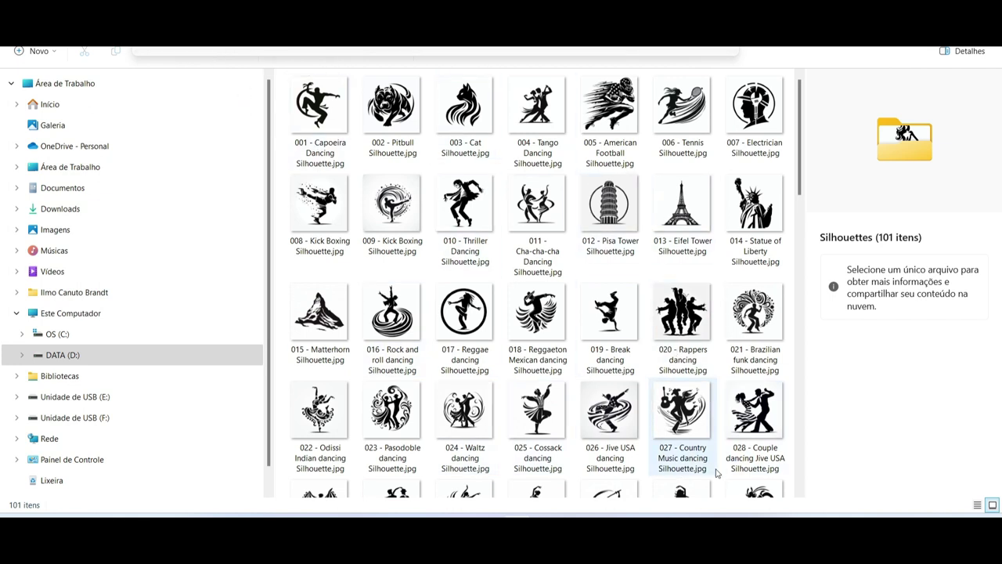
Switch to the Stable Diffusion web UI and open the Image Browser on the txt2img images
left_click(660, 462)
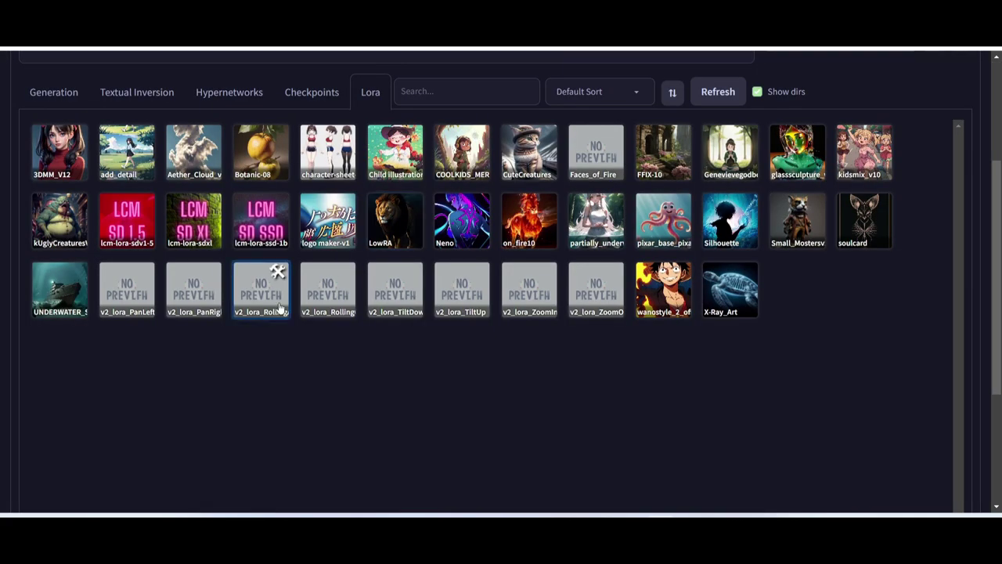
scroll(293, 298, "up", 3)
left_click(576, 124)
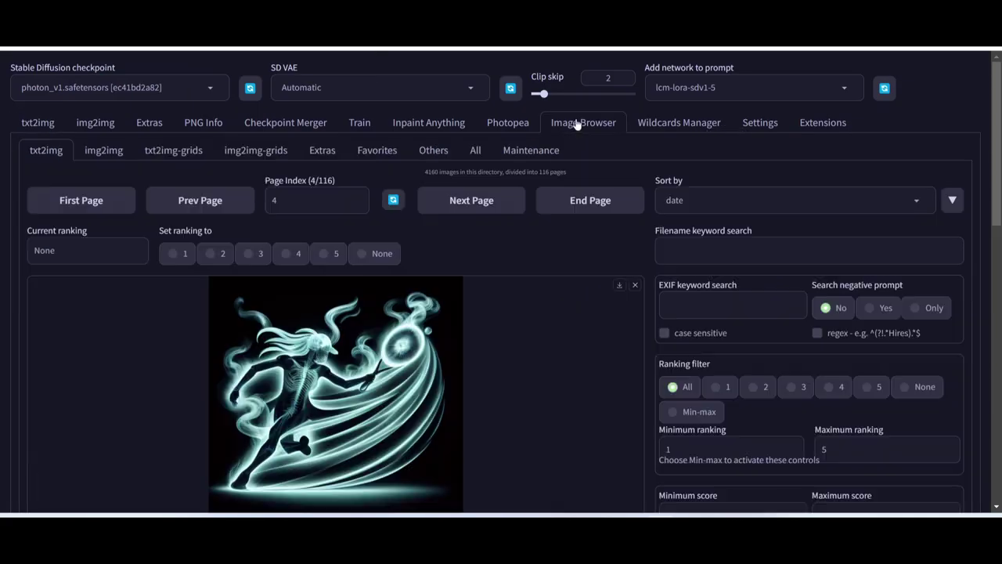
scroll(313, 376, "down", 2)
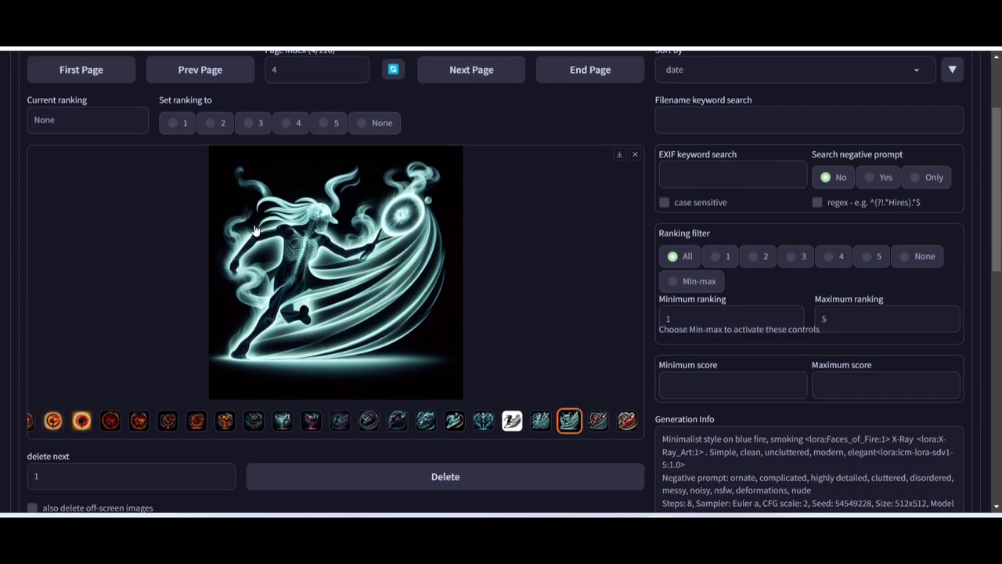
scroll(239, 216, "up", 1)
scroll(141, 218, "up", 1)
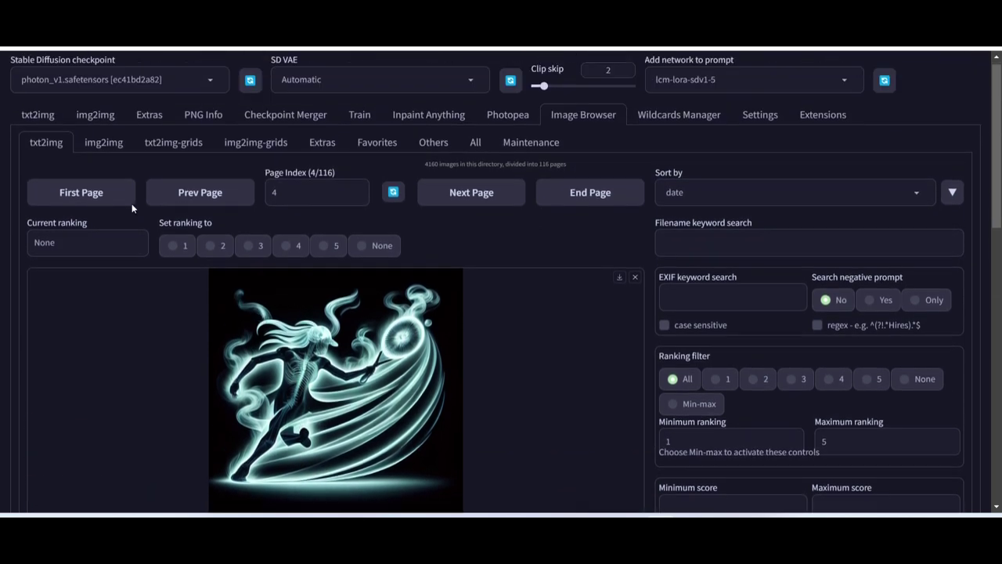
Go to the first page of the txt2img gallery, and advance to page 3
left_click(82, 202)
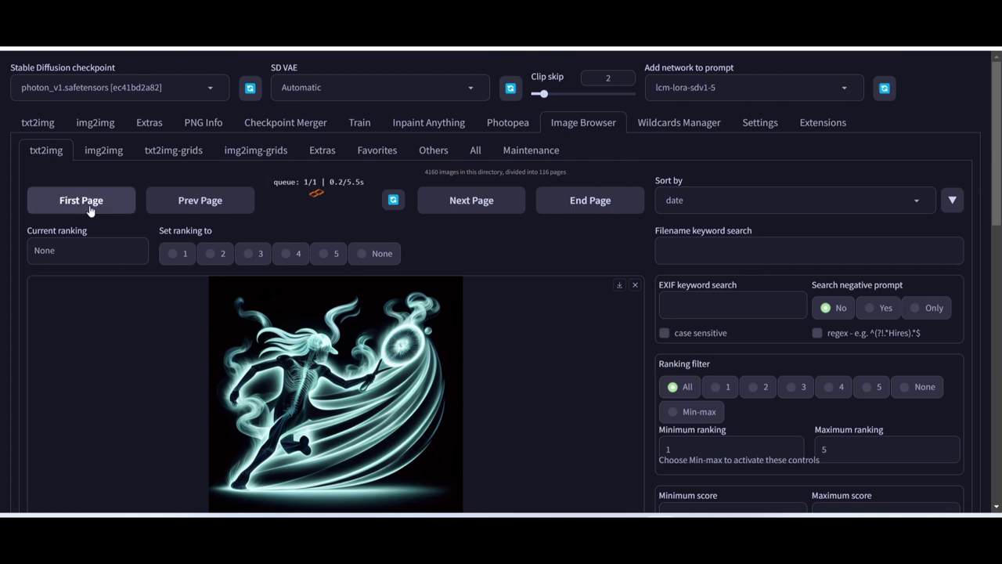
scroll(369, 326, "down", 2)
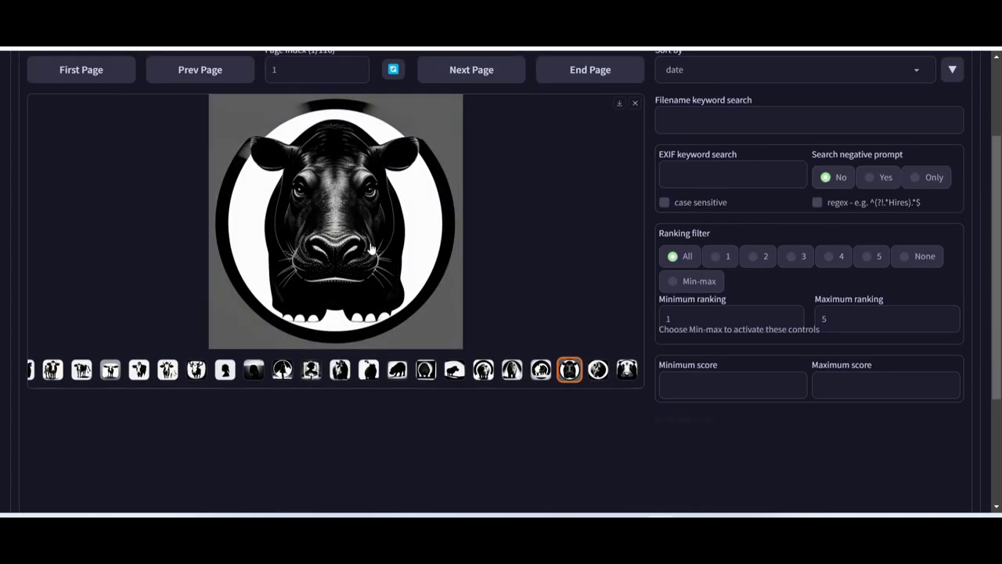
scroll(428, 173, "up", 2)
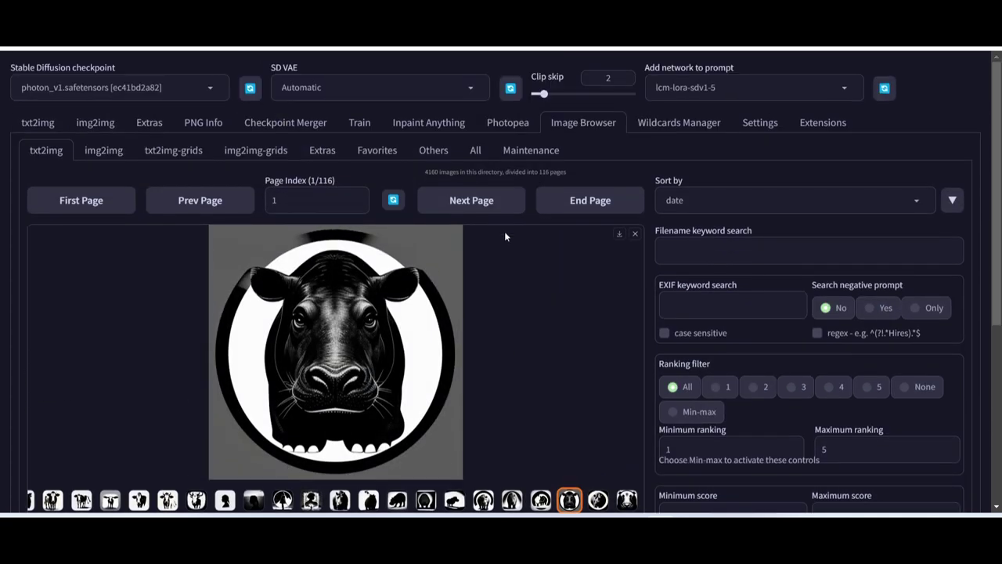
left_click(466, 199)
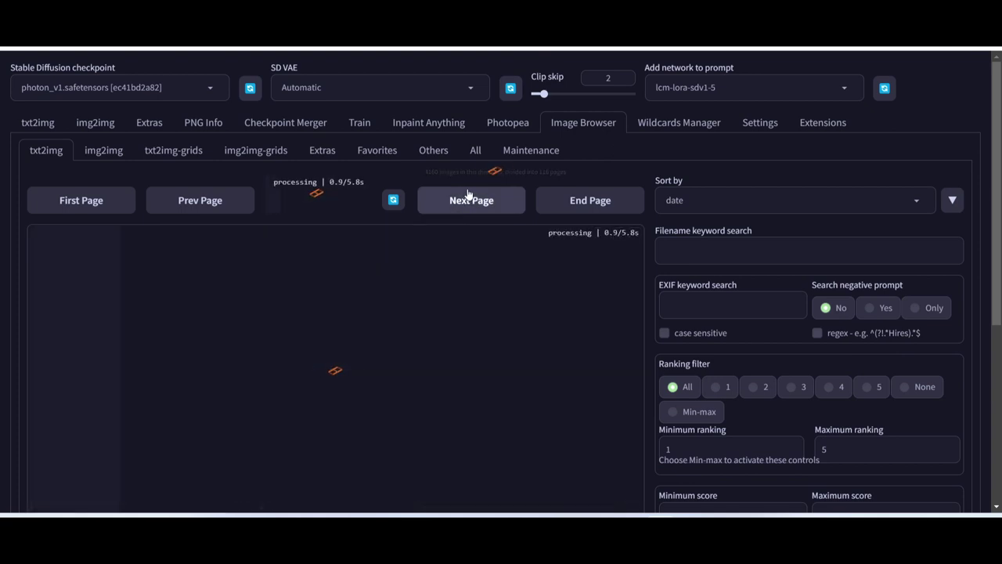
left_click(472, 201)
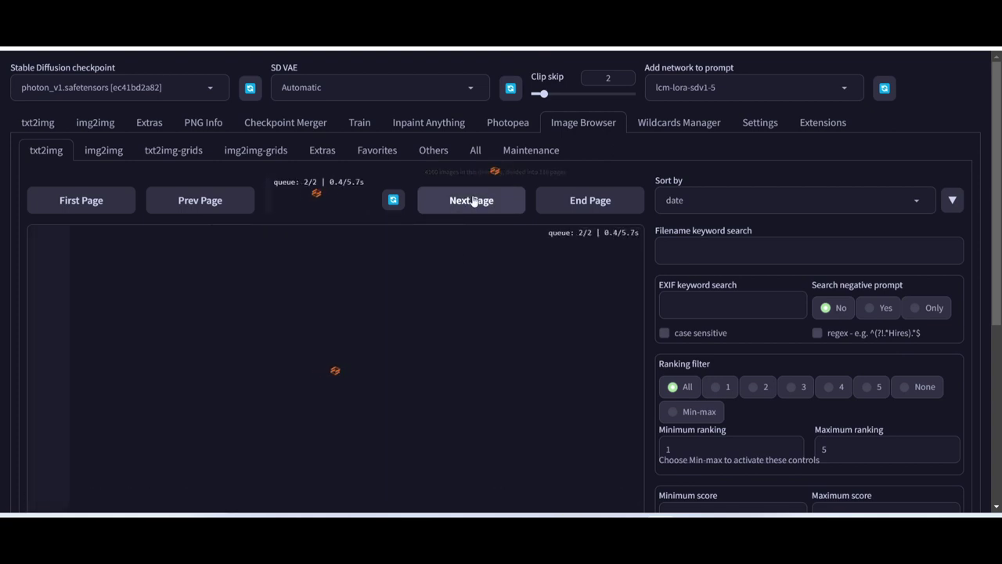
scroll(250, 431, "down", 2)
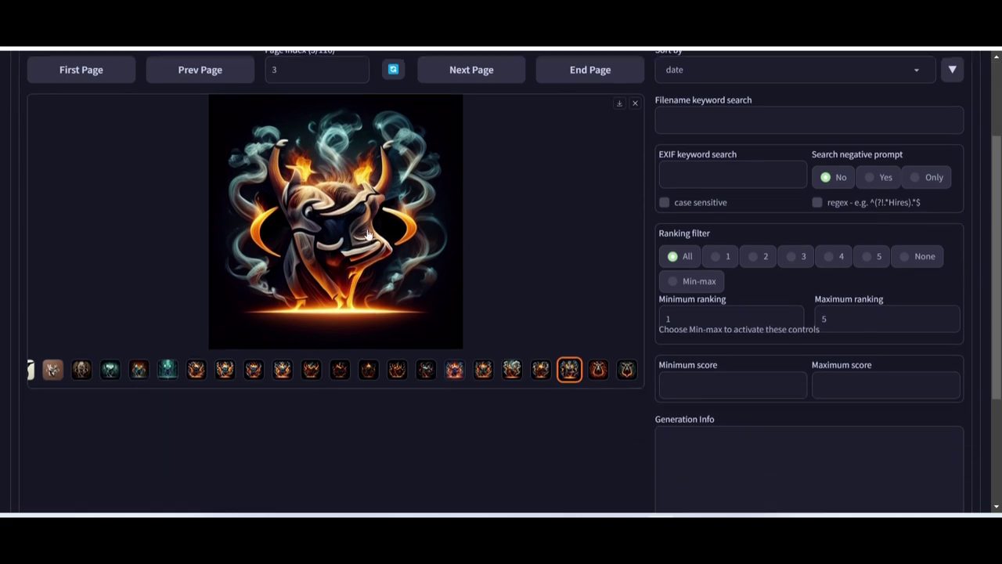
Enlarge a fiery dancing couple image from page 3 and view the following flame and smoke variations one by one
left_click(340, 370)
left_click(321, 234)
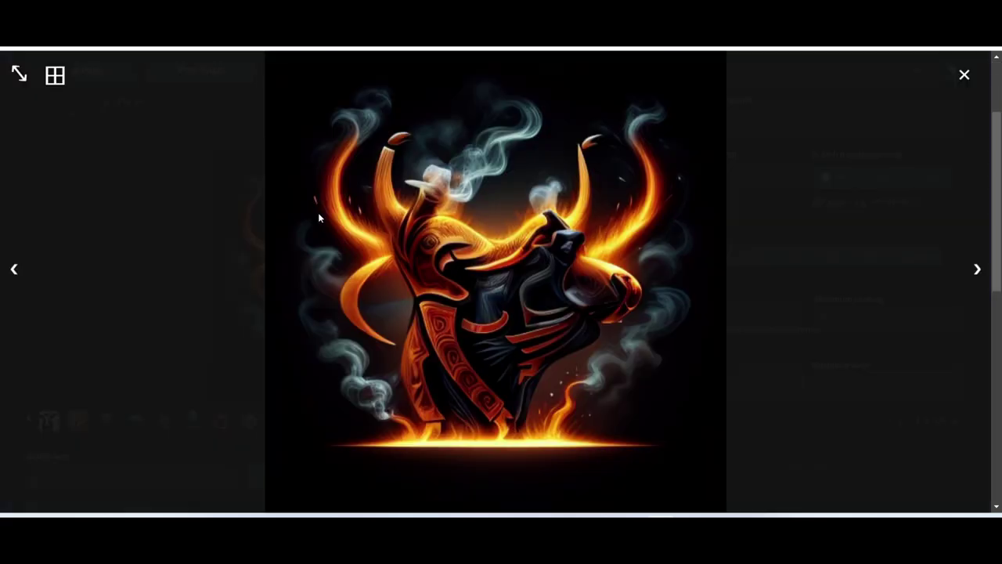
left_click(977, 270)
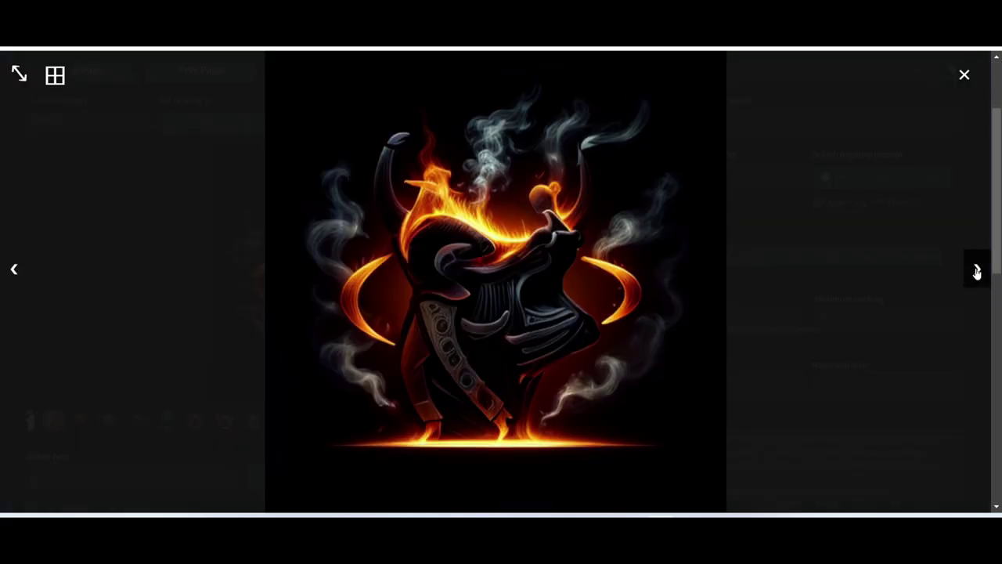
left_click(977, 269)
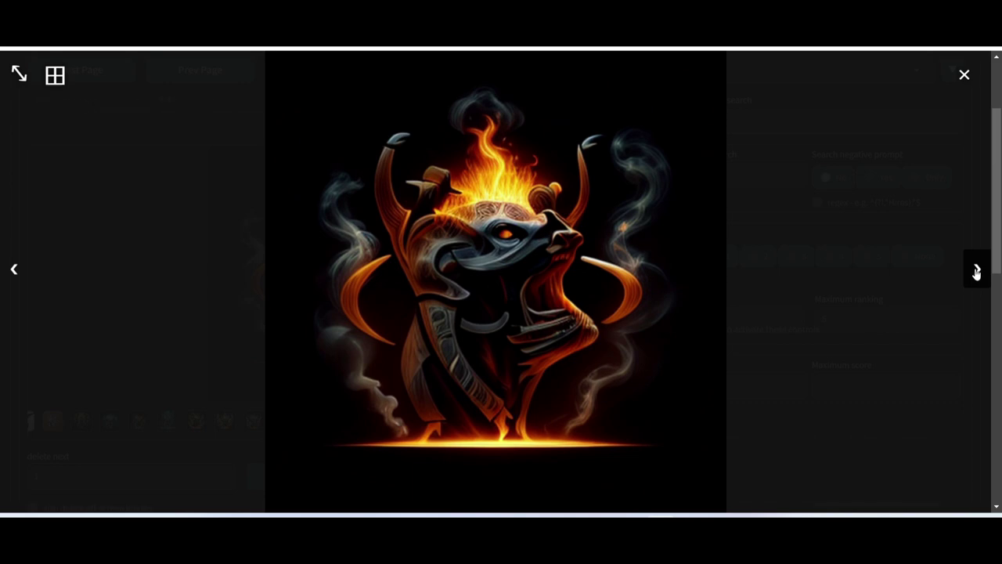
left_click(976, 269)
left_click(977, 269)
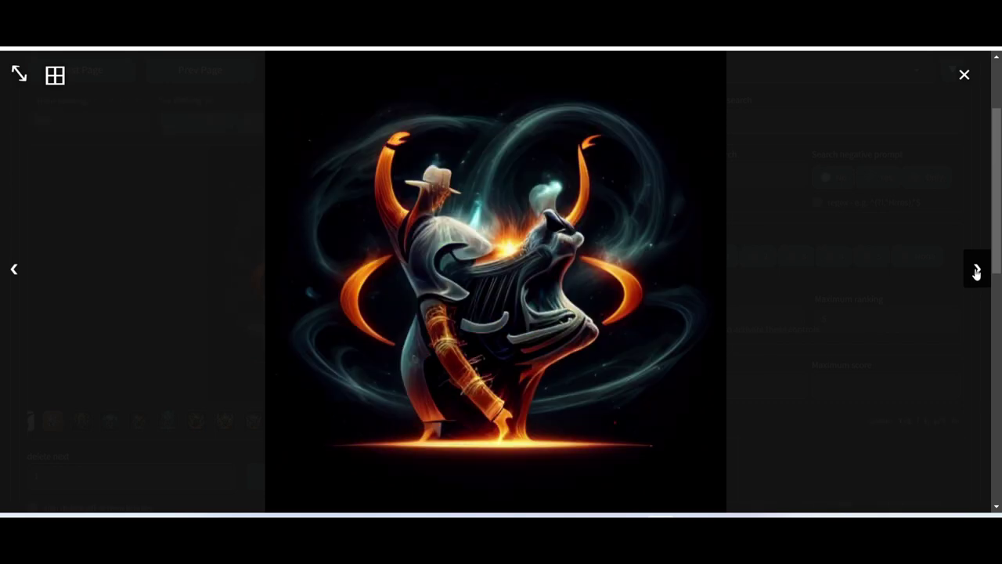
left_click(977, 269)
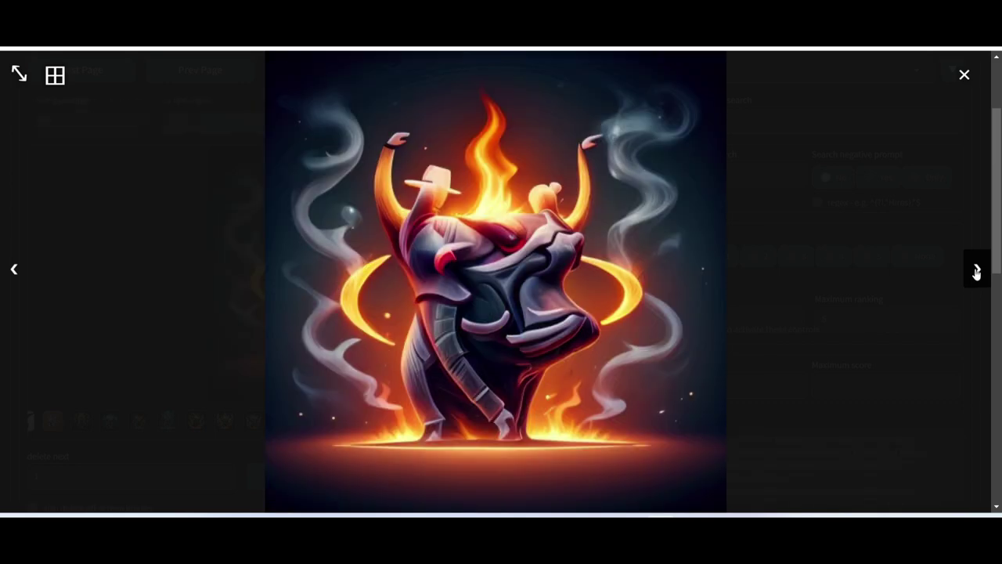
left_click(977, 269)
left_click(977, 269)
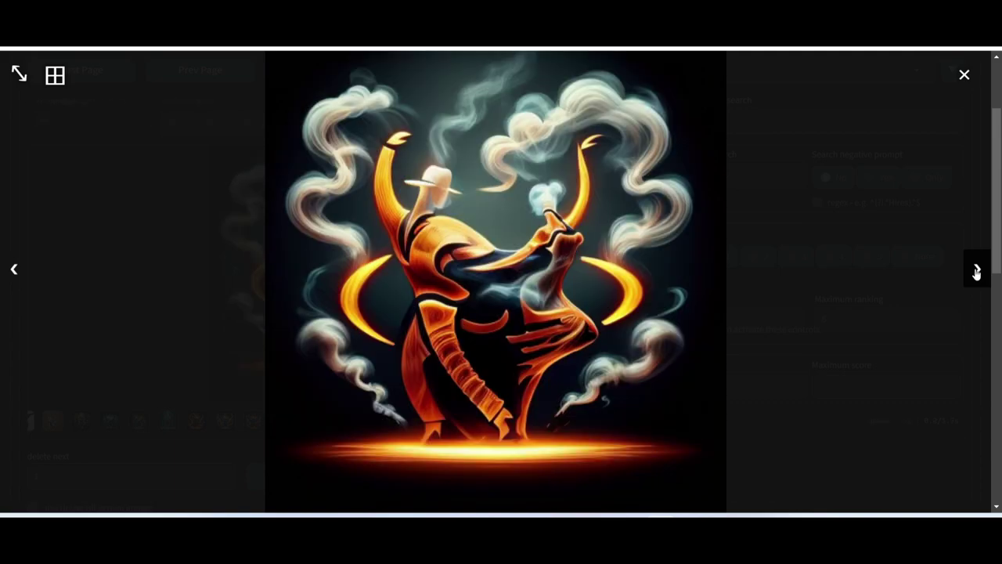
left_click(977, 270)
left_click(977, 269)
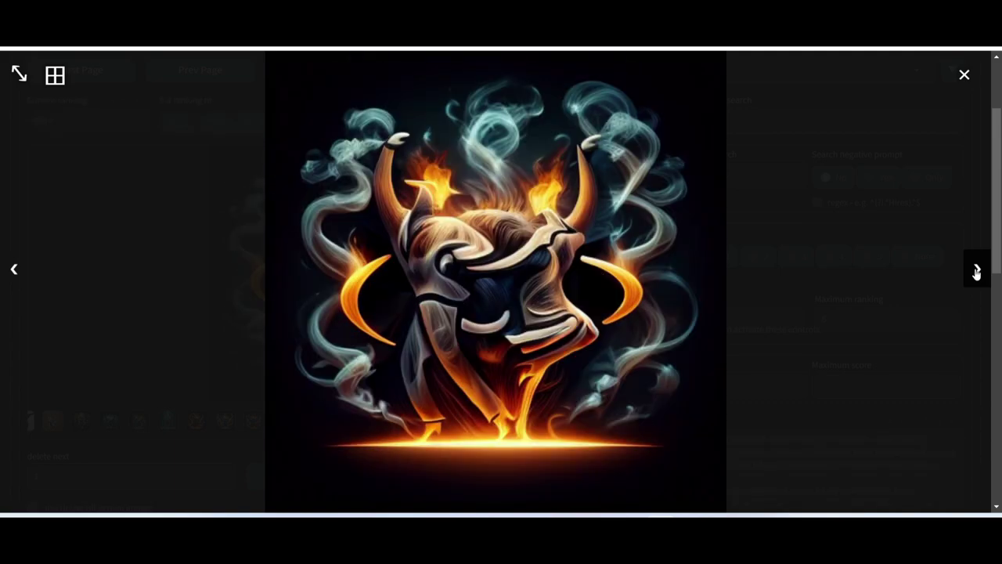
Continue through the enlarged images past the glowing cow and witch silhouette to the teal and red X-ray cat
left_click(977, 270)
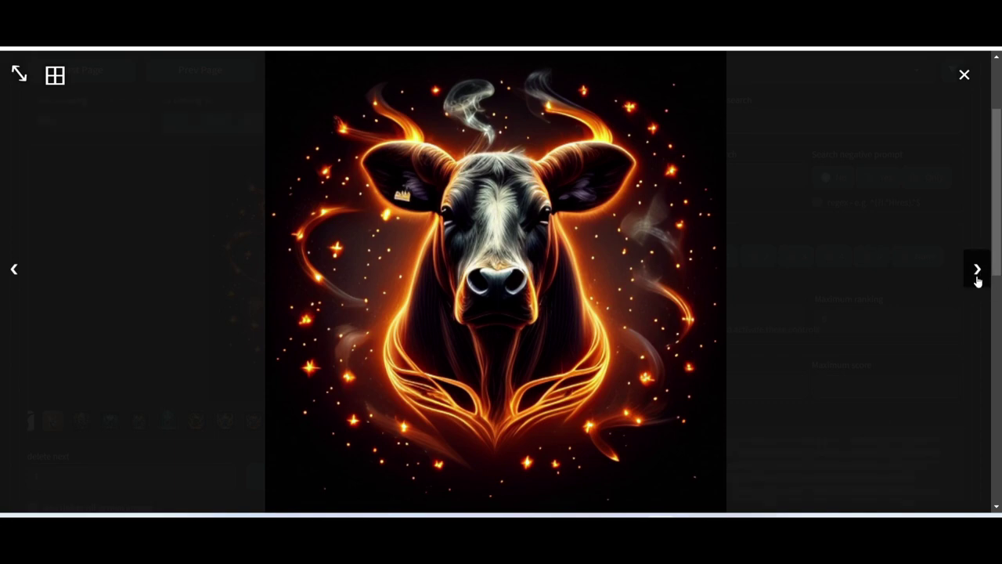
left_click(976, 270)
left_click(976, 270)
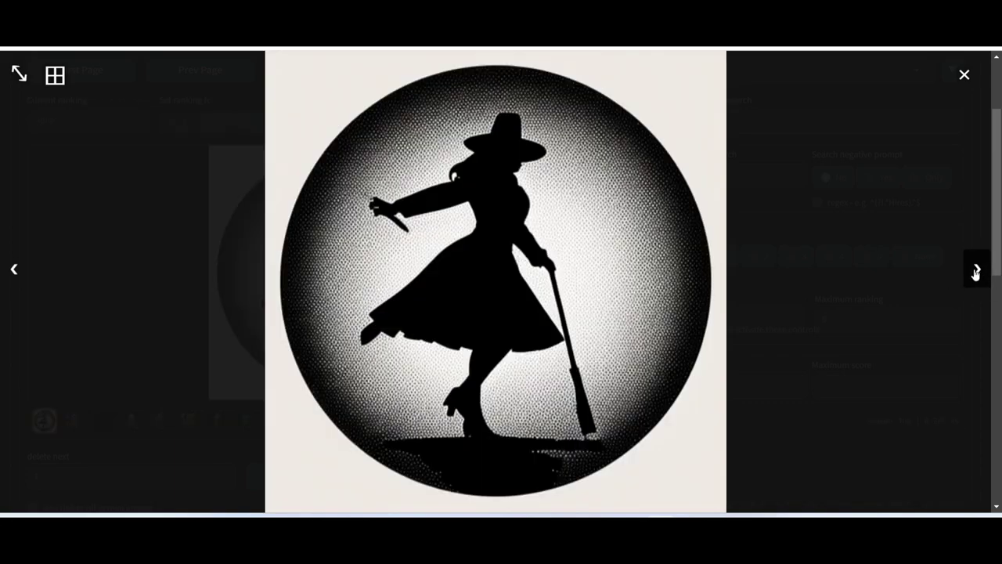
left_click(976, 270)
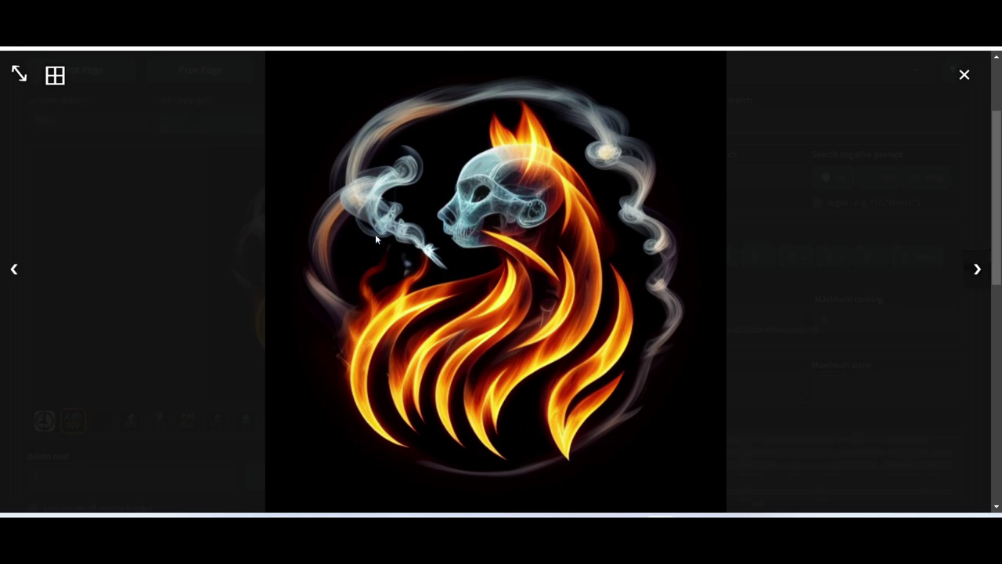
left_click(976, 269)
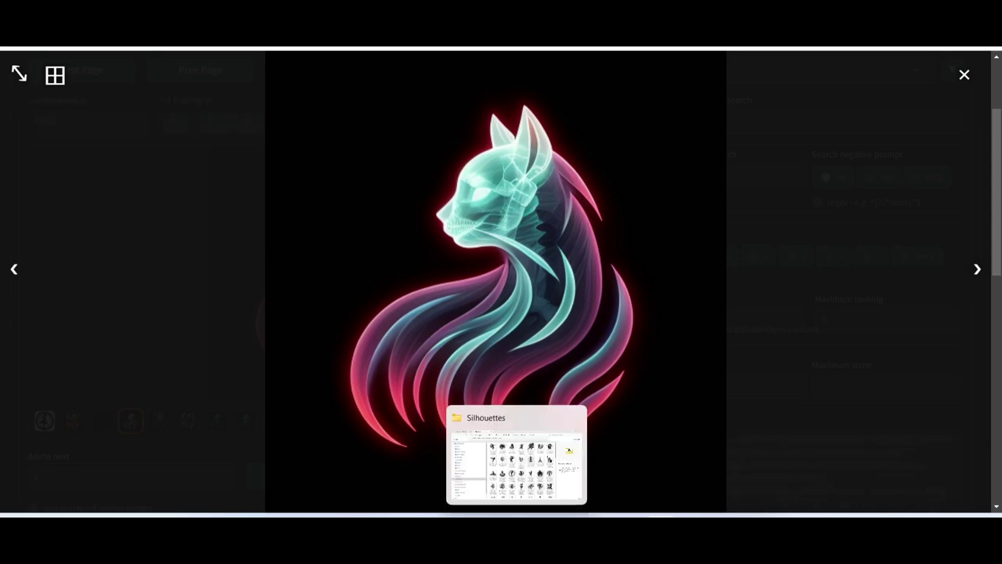
Switch to the Silhouettes folder, select 003 - Cat Silhouette.jpg to compare it, and return to the enlarged X-ray cat
left_click(517, 462)
left_click(470, 122)
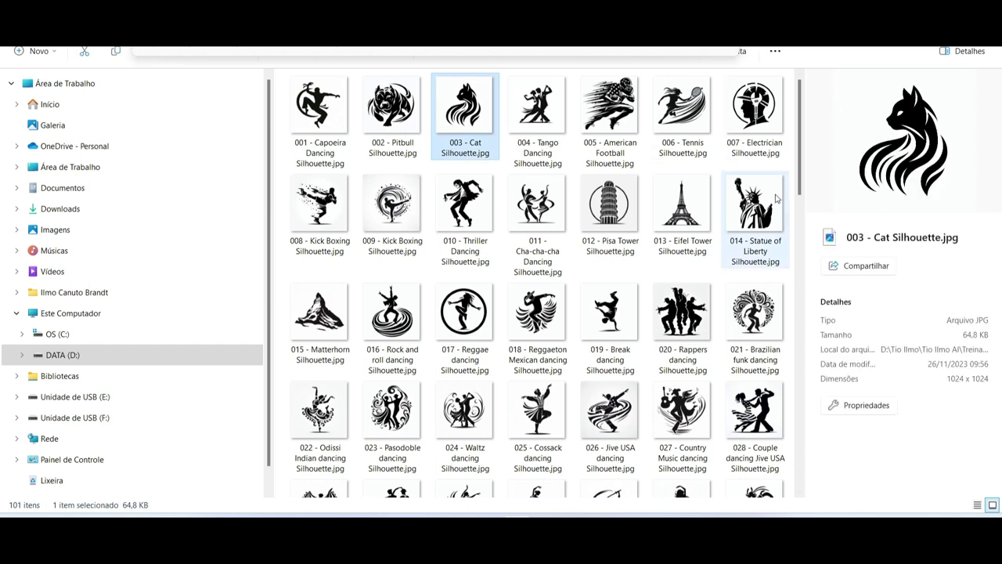
left_click(619, 501)
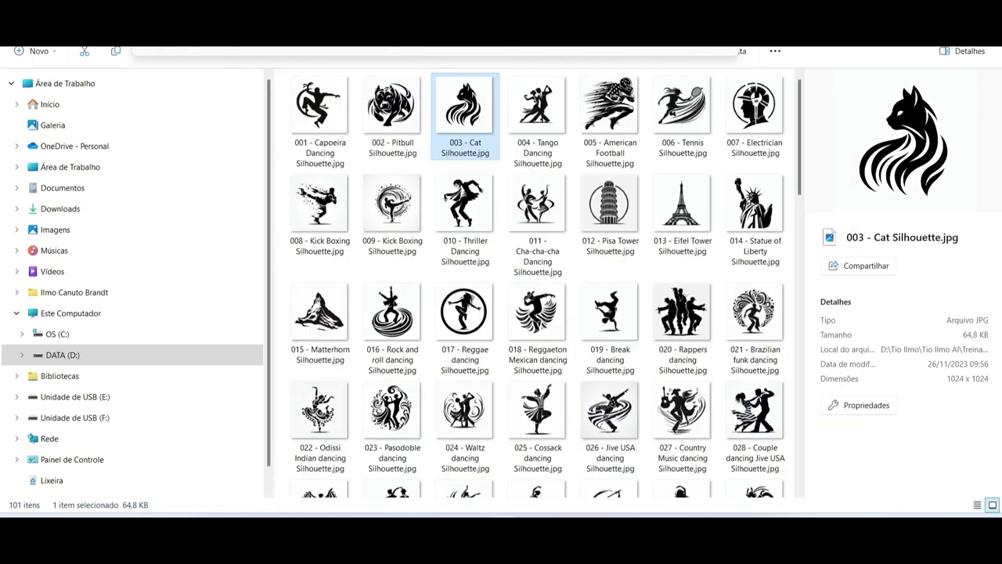
mouse_move(645, 507)
left_click(645, 468)
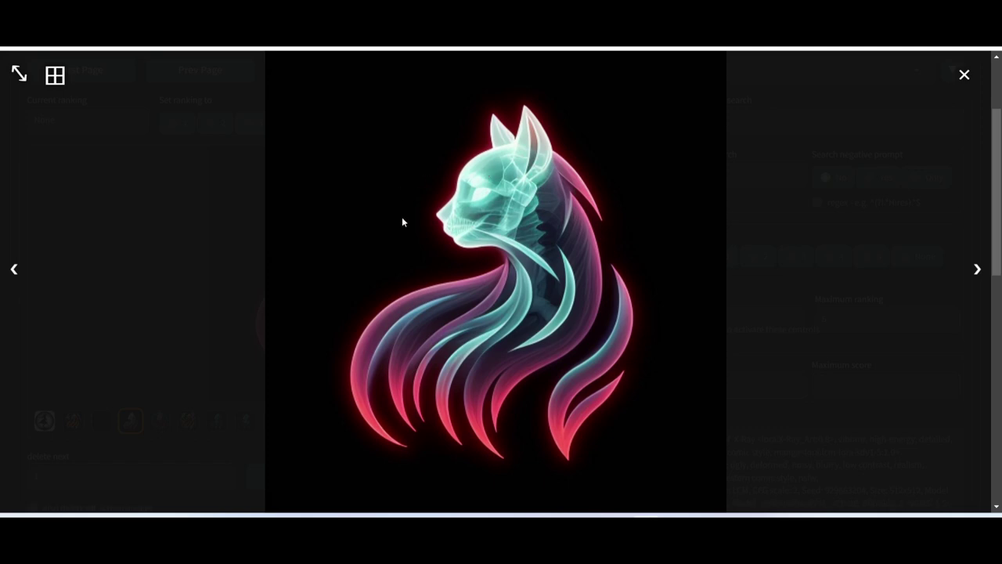
Close the enlarged view and examine the X-ray cat image with its generation info in the Image Browser
left_click(964, 77)
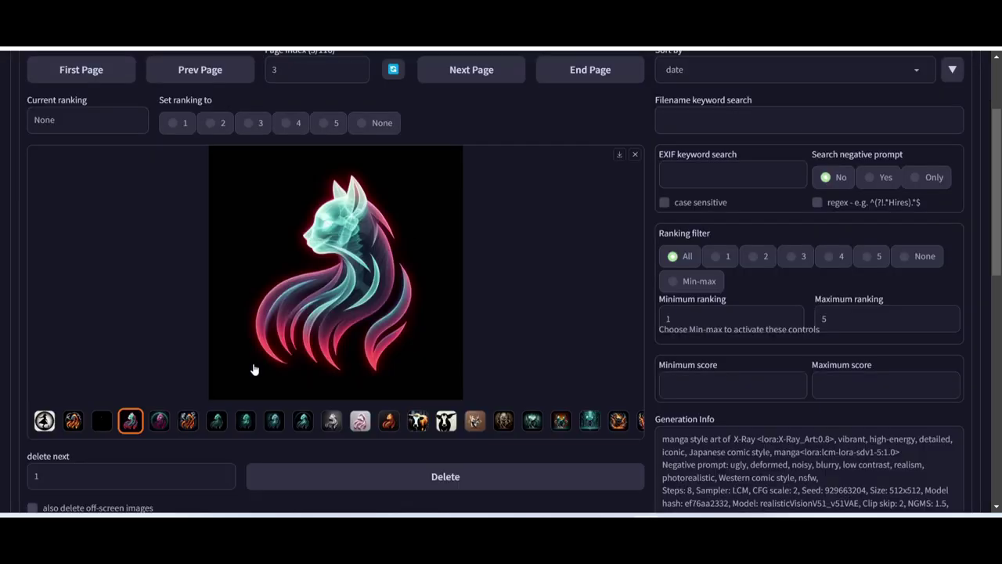
scroll(346, 313, "up", 2)
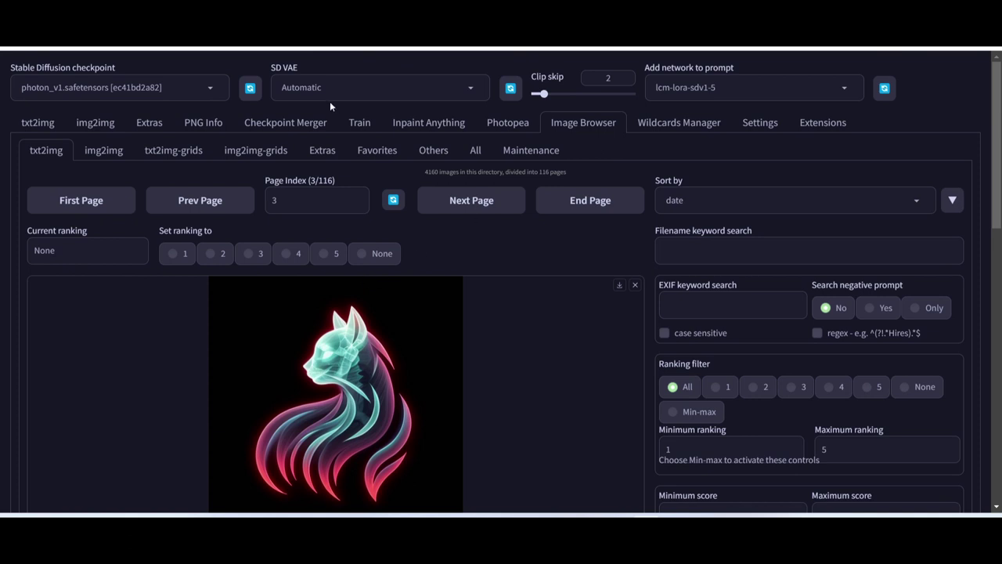
scroll(313, 315, "down", 1)
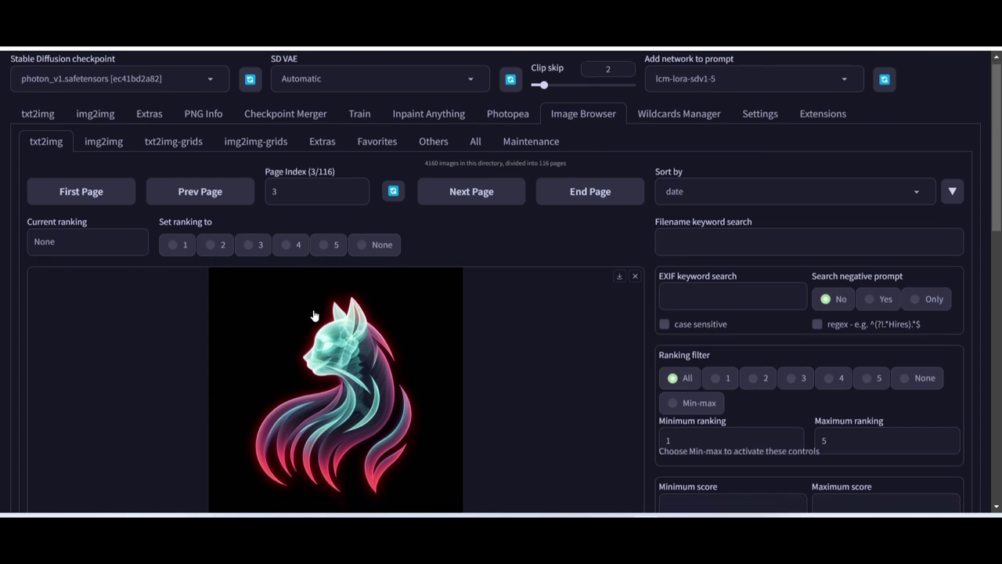
scroll(313, 316, "down", 1)
scroll(312, 319, "up", 2)
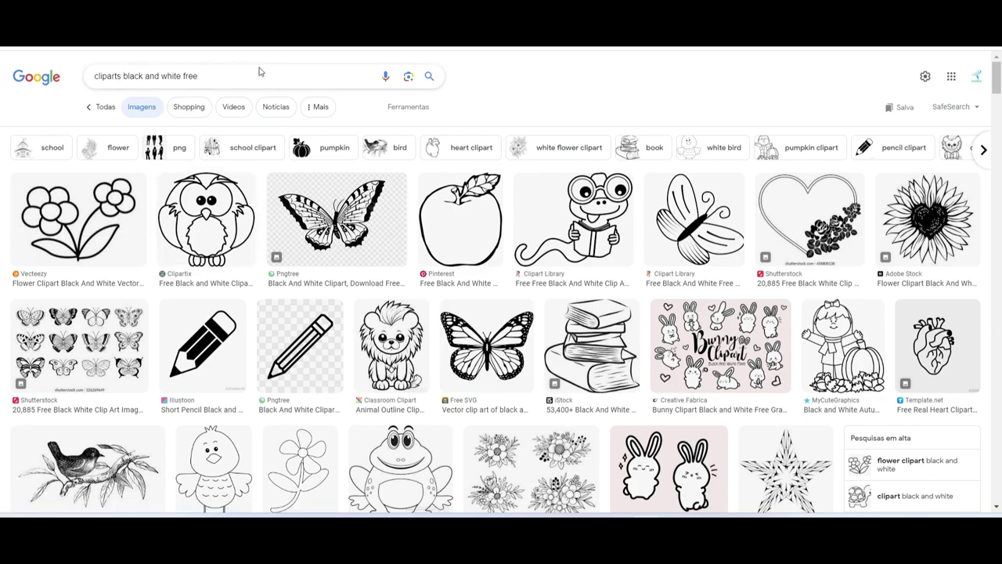
Skim the black-and-white clipart results, and search Google Images for "silhuette black and white free" instead
scroll(172, 375, "down", 7)
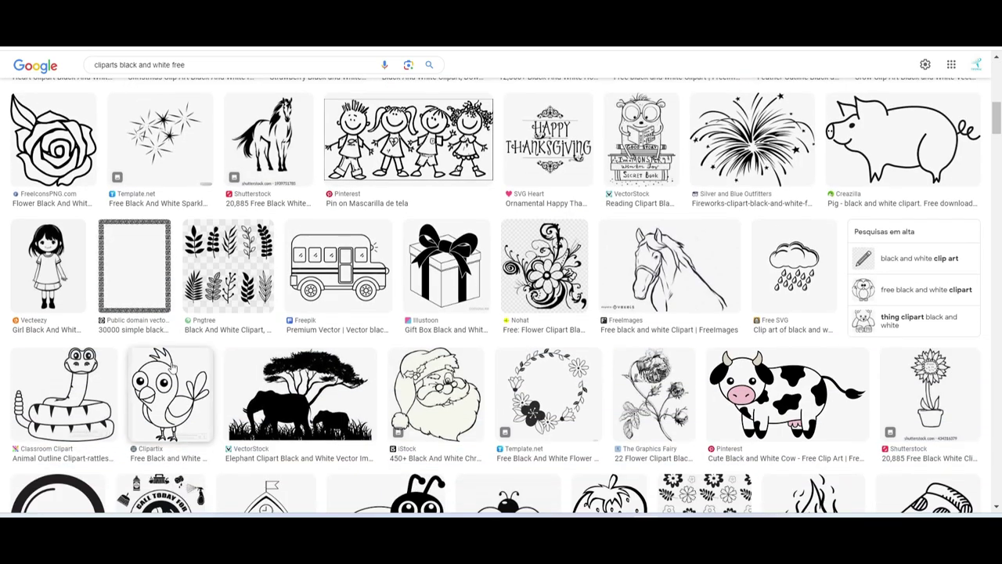
scroll(173, 368, "up", 10)
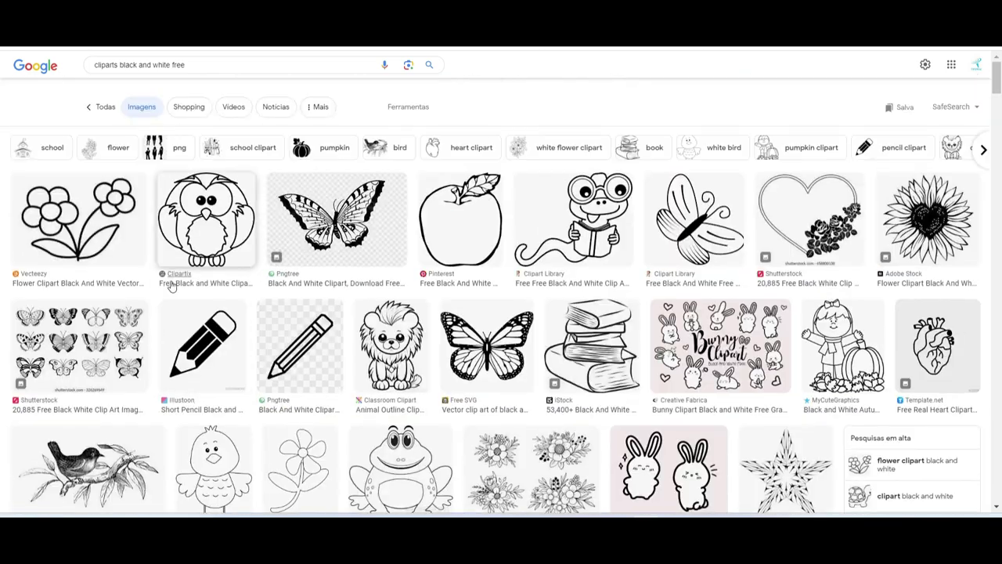
double_click(119, 75)
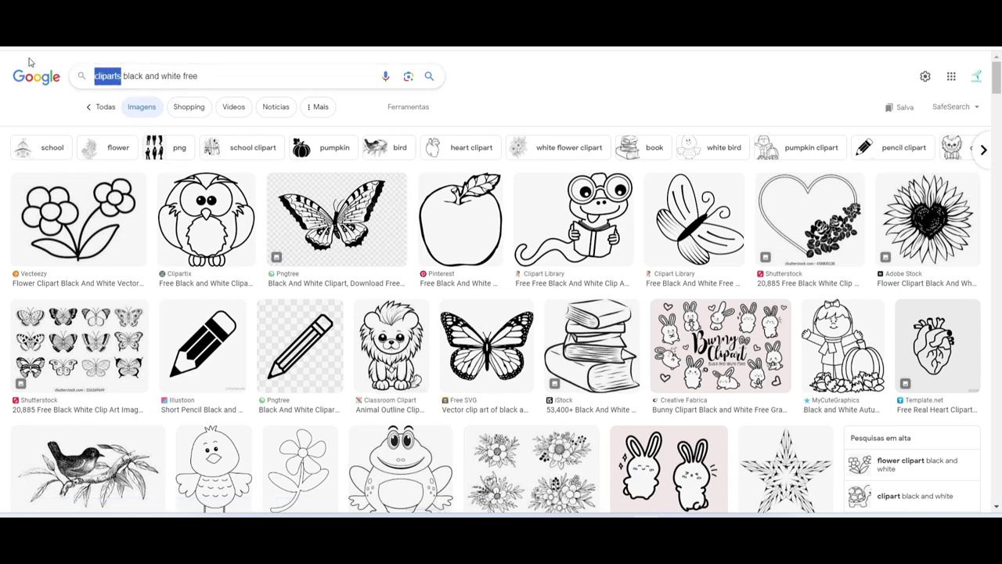
type("silh")
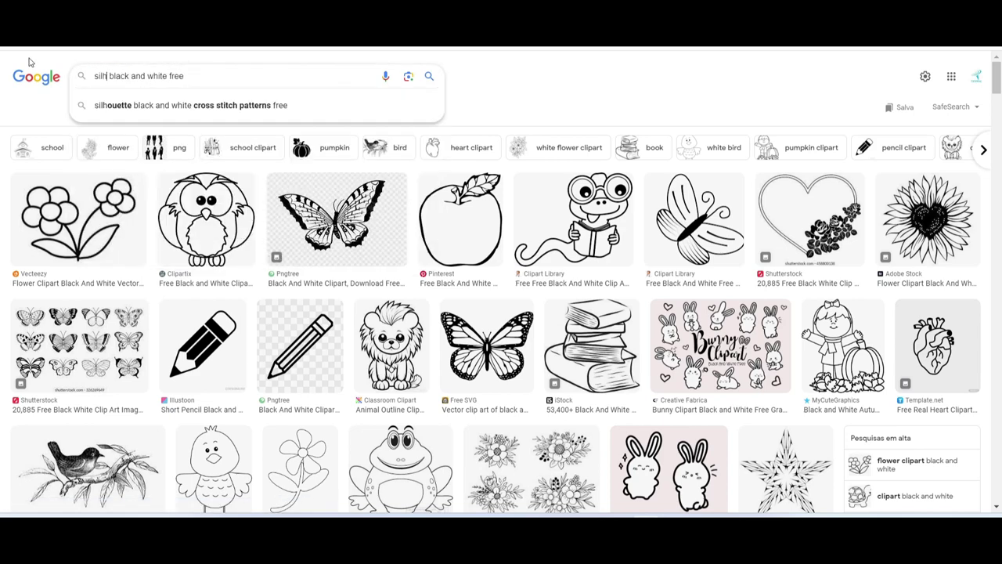
type("uette")
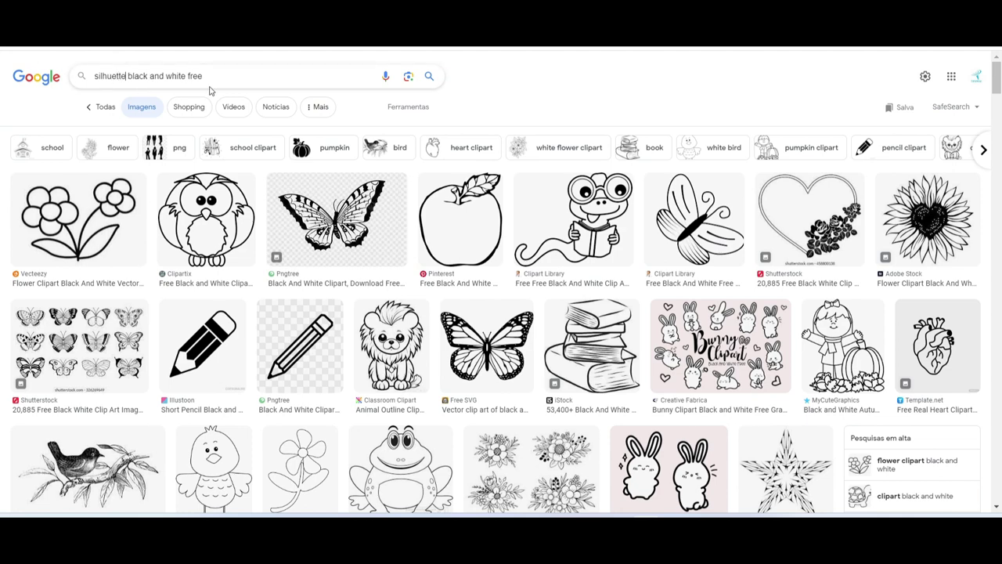
key("Return")
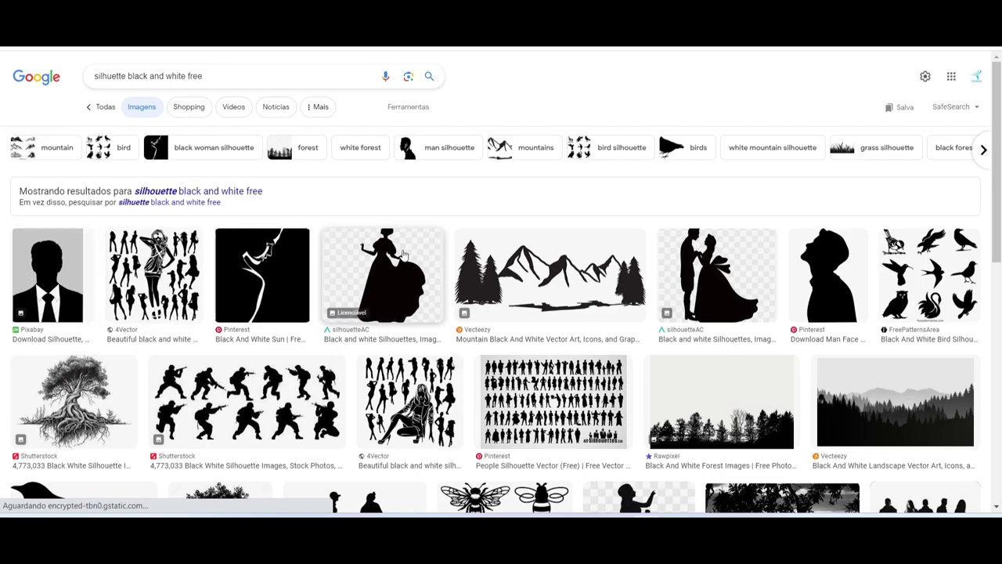
Look through the silhouette image results for people, animals and objects usable as source images
scroll(259, 298, "down", 3)
scroll(259, 299, "down", 8)
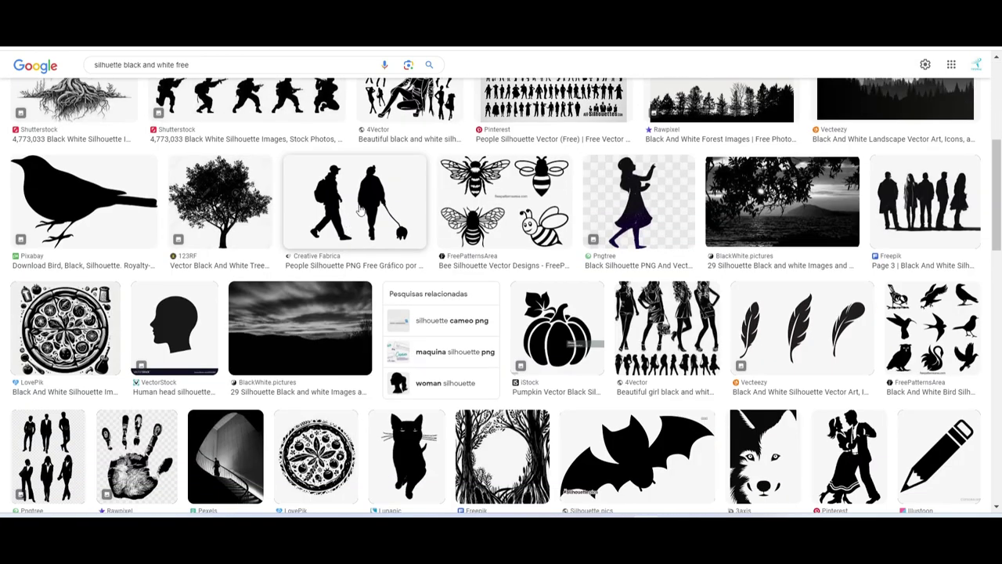
scroll(603, 267, "down", 4)
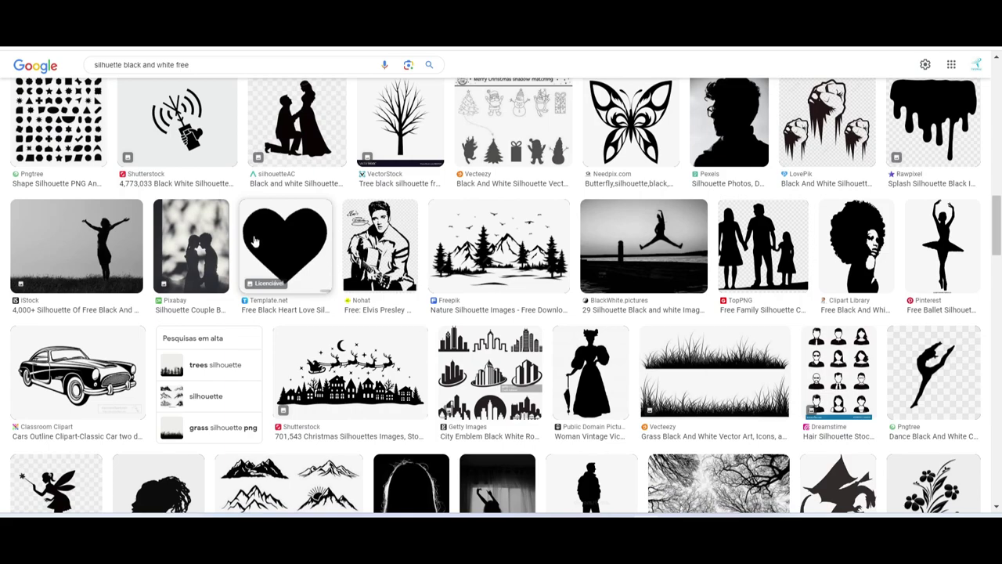
scroll(310, 208, "up", 1)
scroll(309, 202, "up", 1)
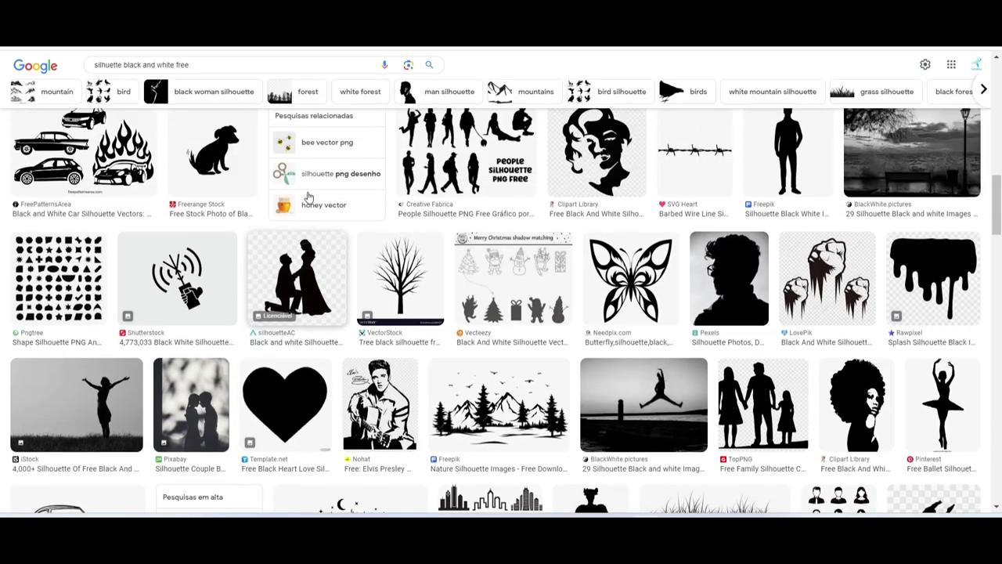
scroll(310, 202, "down", 8)
scroll(310, 199, "up", 6)
scroll(310, 200, "up", 10)
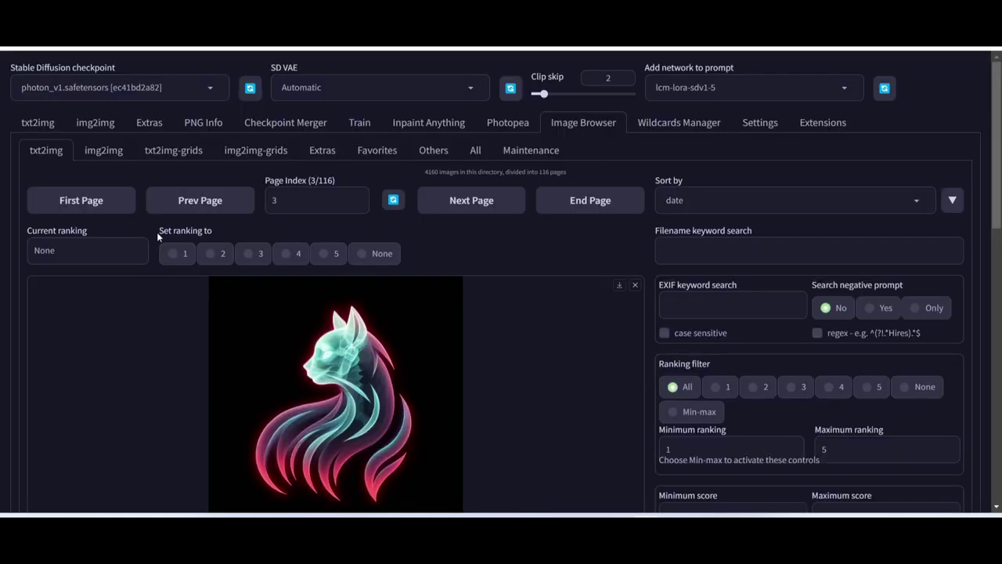
Switch to the Stable Diffusion Image Browser, go to its first page and view the first few cow silhouettes
left_click(78, 202)
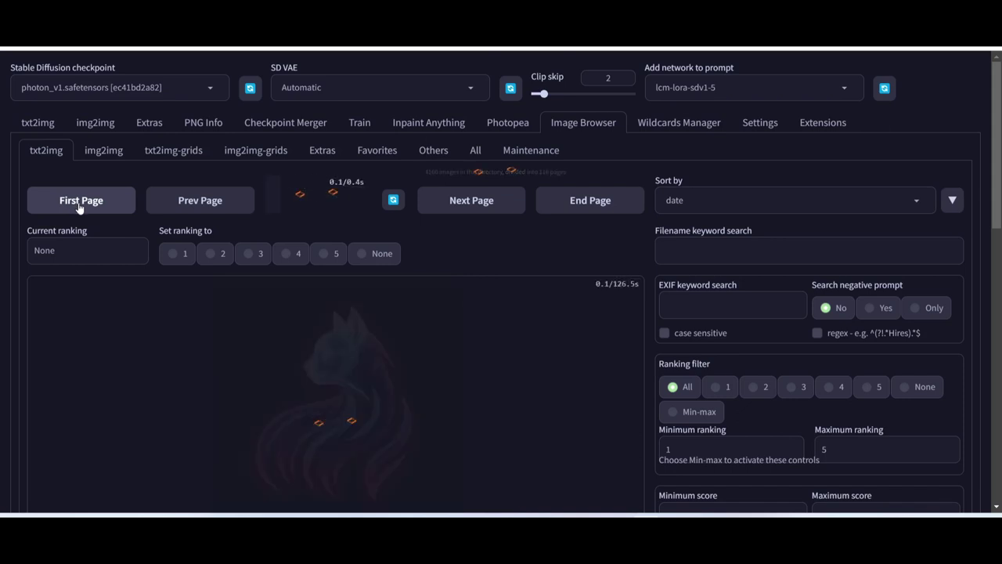
scroll(78, 207, "down", 2)
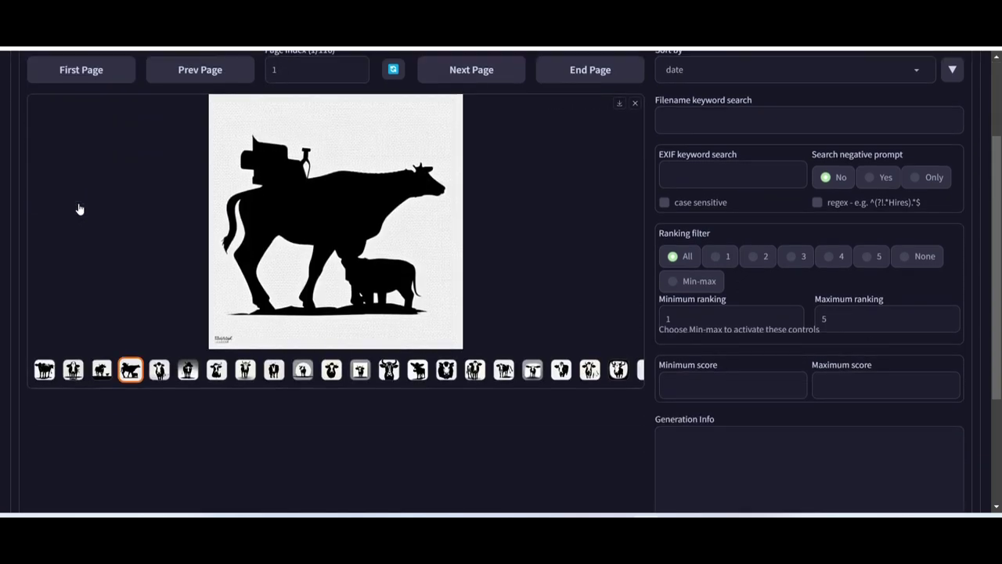
left_click(103, 371)
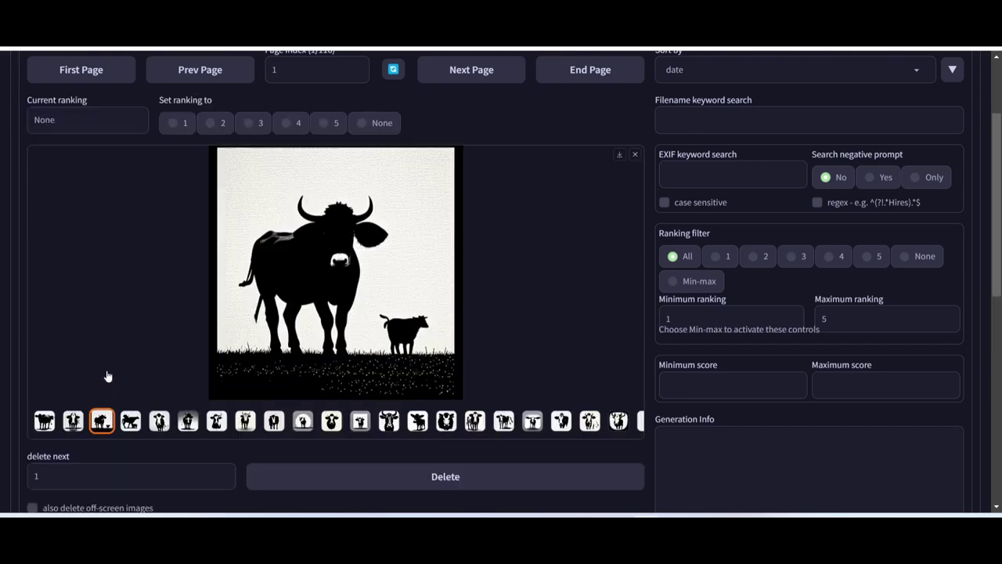
left_click(76, 422)
key("Left")
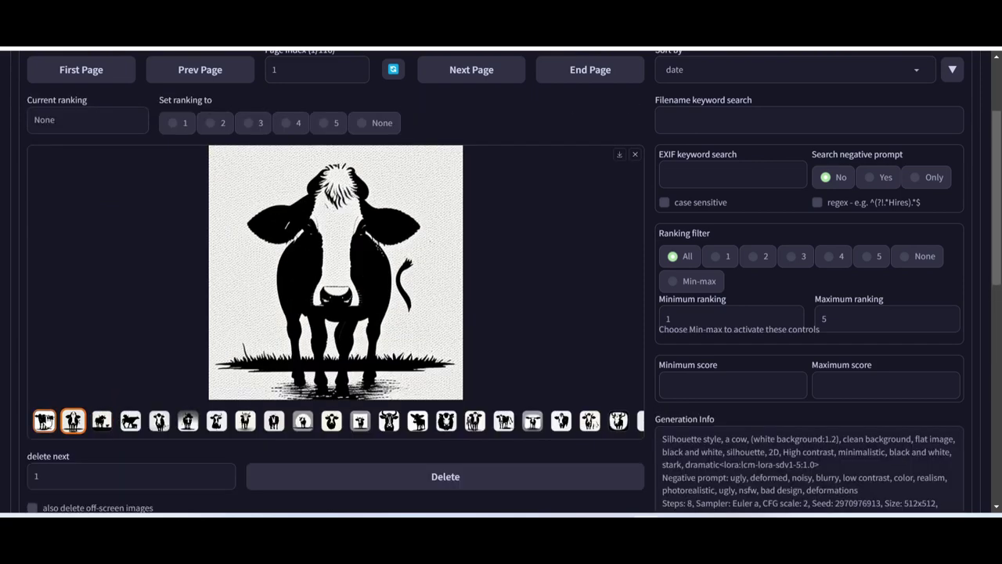
Compare more of the cow silhouettes on page 1, ending with the side-view cow and calf and its generation info
left_click(157, 421)
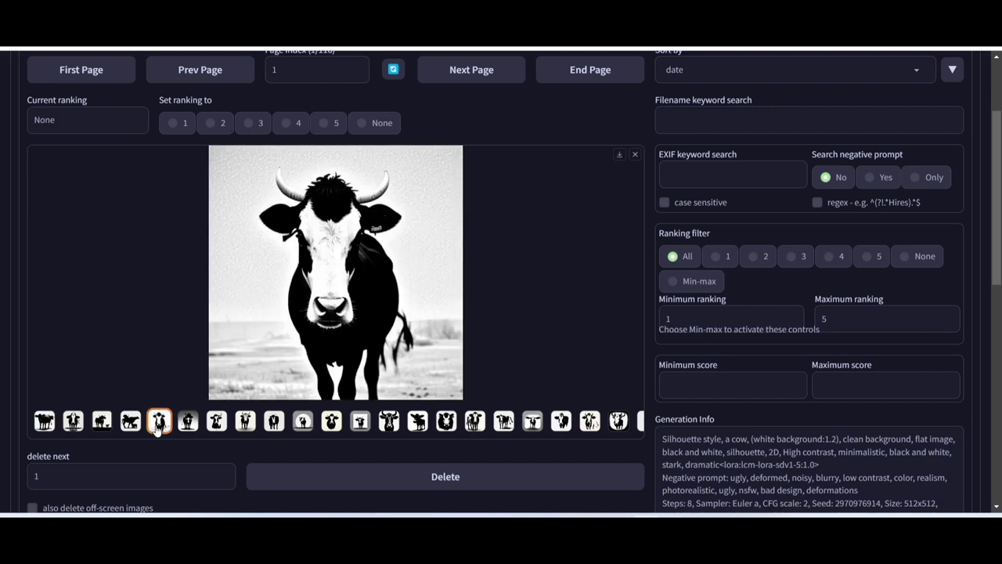
left_click(217, 427)
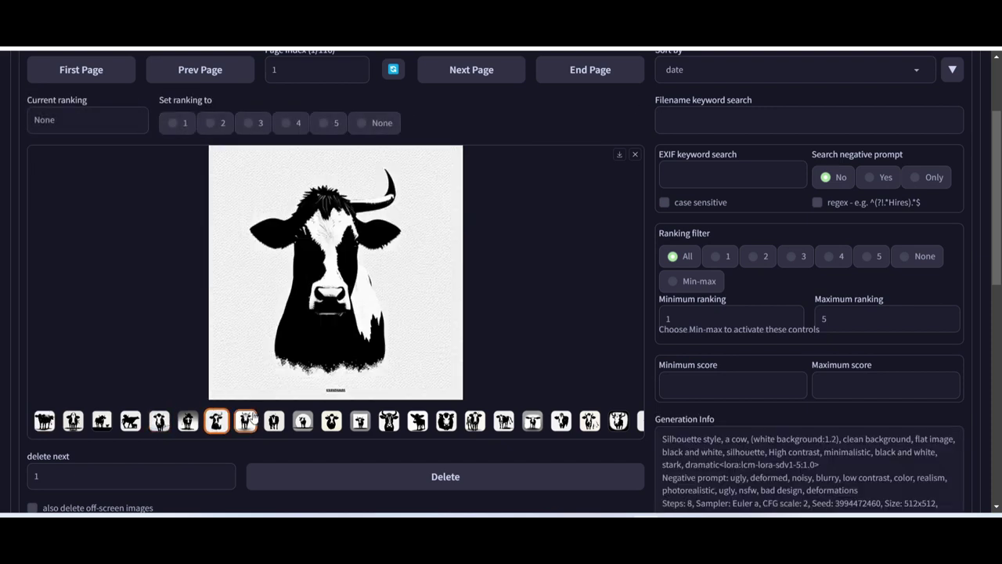
left_click(249, 423)
left_click(159, 421)
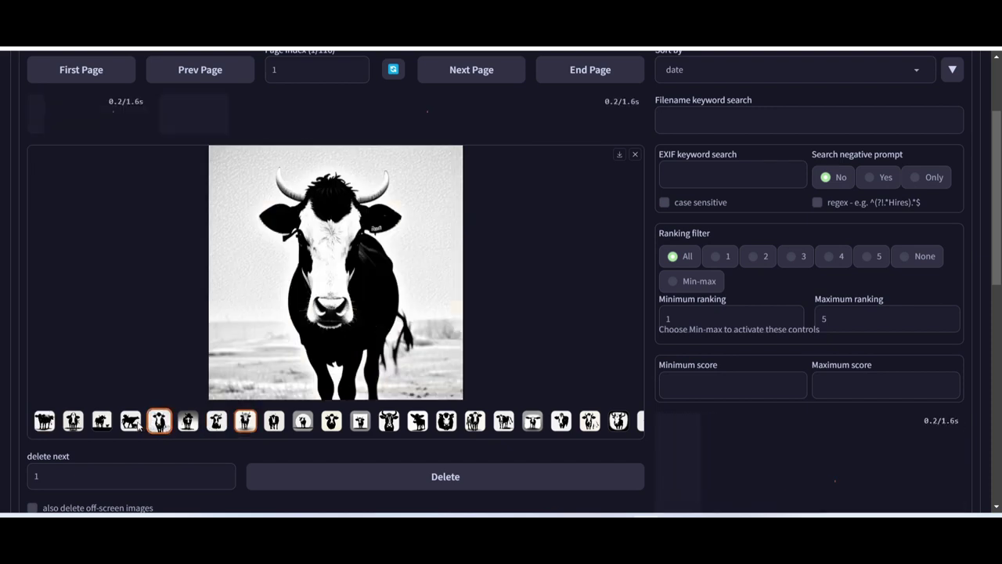
left_click(130, 422)
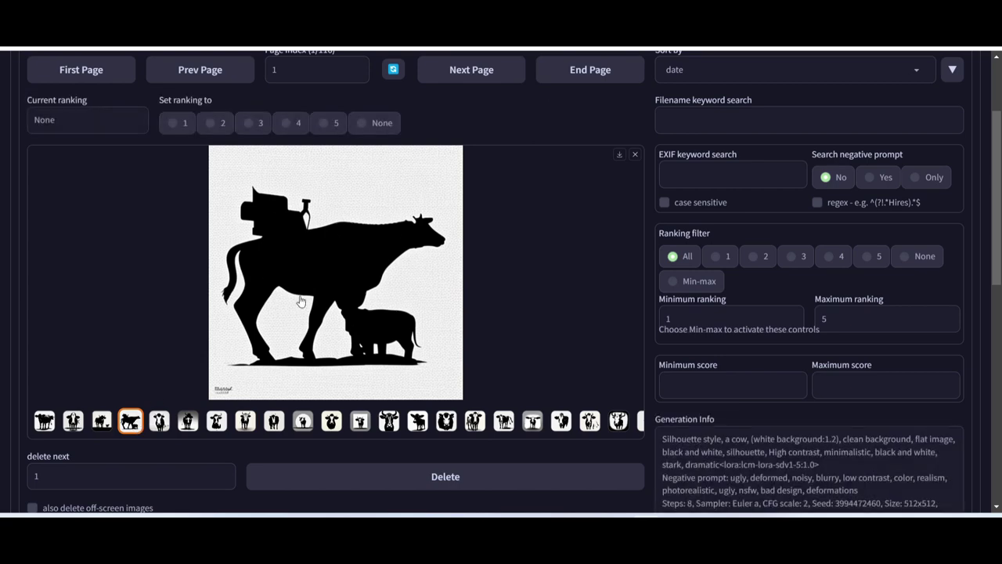
scroll(311, 247, "up", 2)
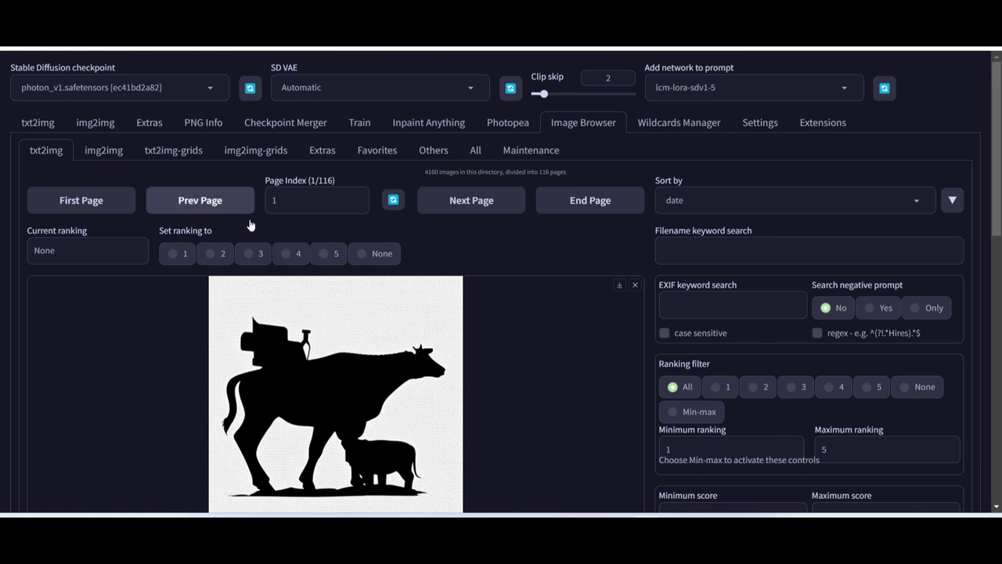
scroll(375, 378, "down", 2)
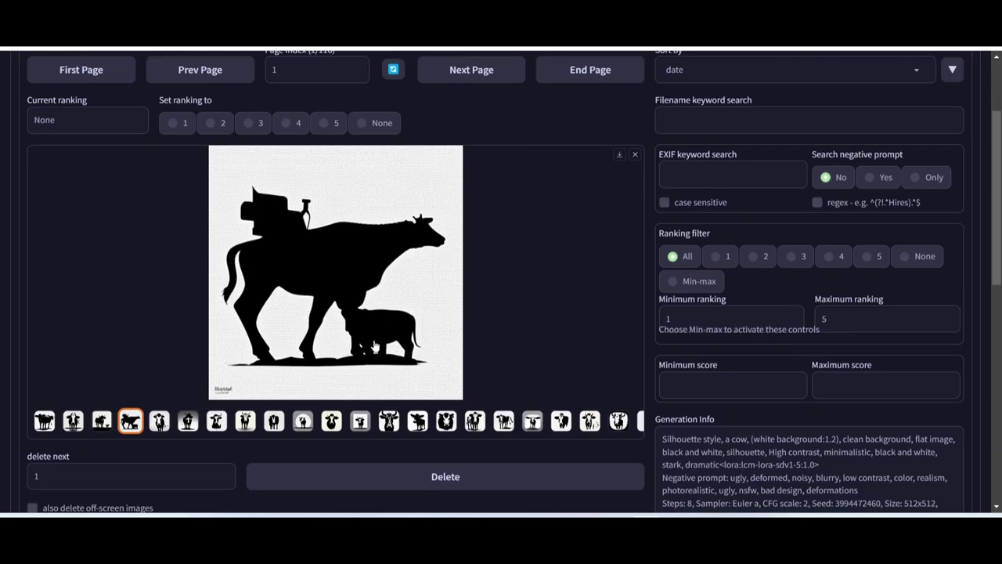
scroll(375, 344, "up", 2)
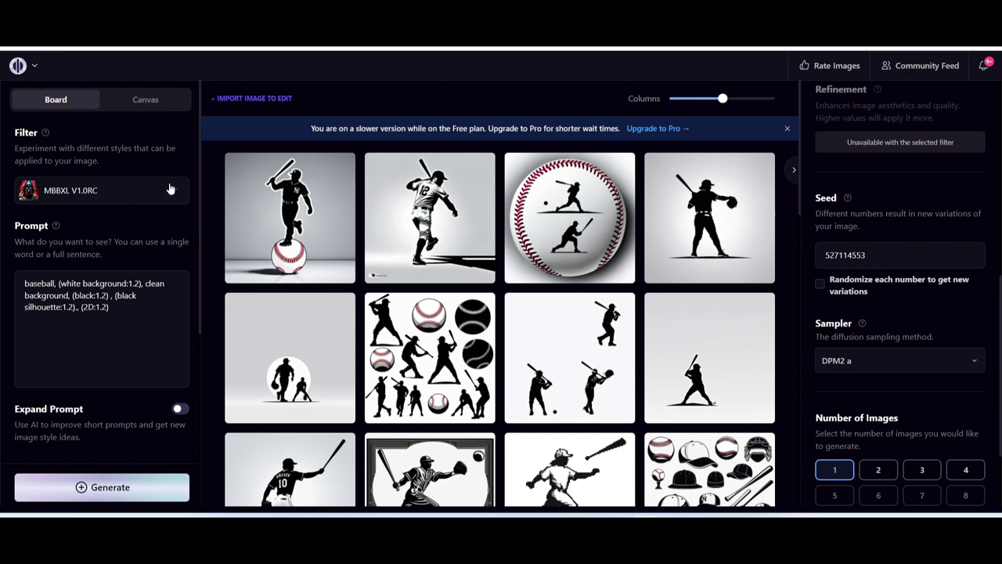
Switch to the Playground board, check its model setting and choose the MBBXL V1.0RC filter
scroll(895, 187, "up", 5)
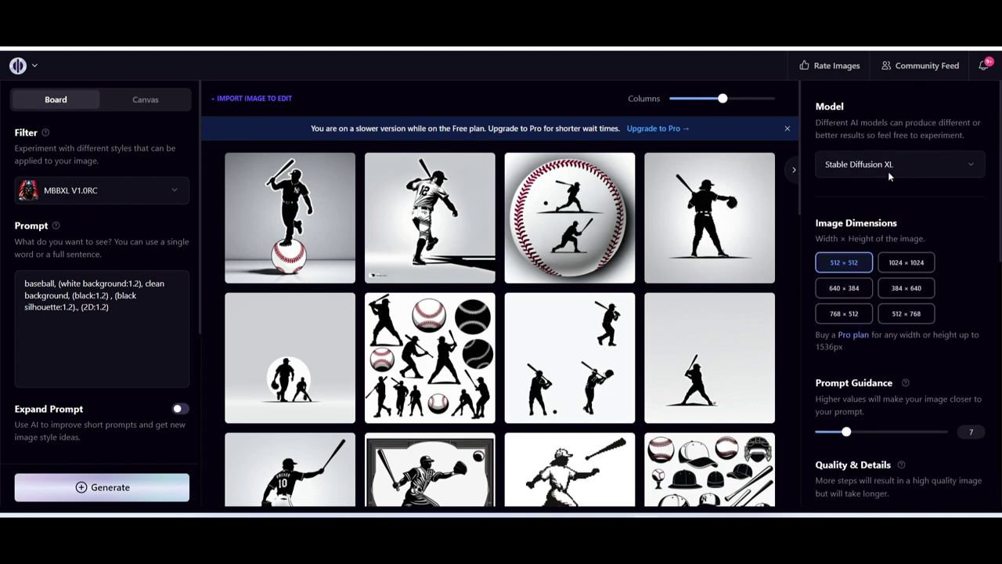
left_click(65, 196)
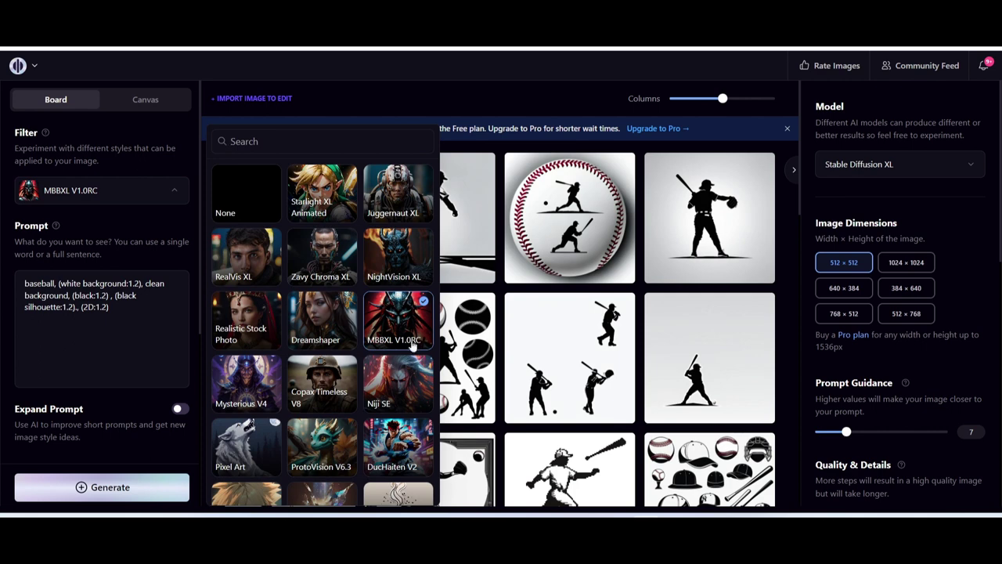
left_click(413, 347)
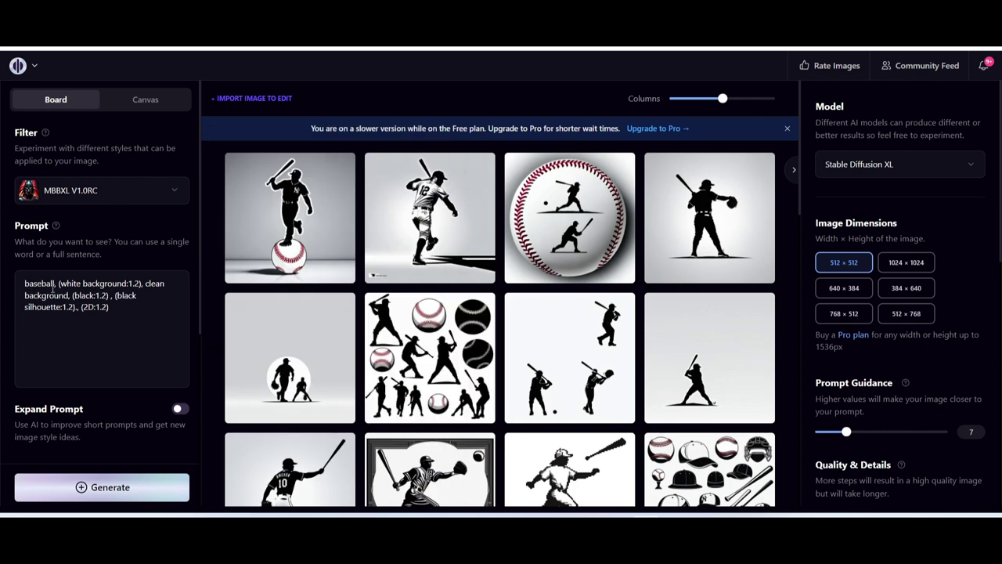
Replace "baseball" with "basketball" at the start of the silhouette prompt
left_click_drag(56, 284, 2, 274)
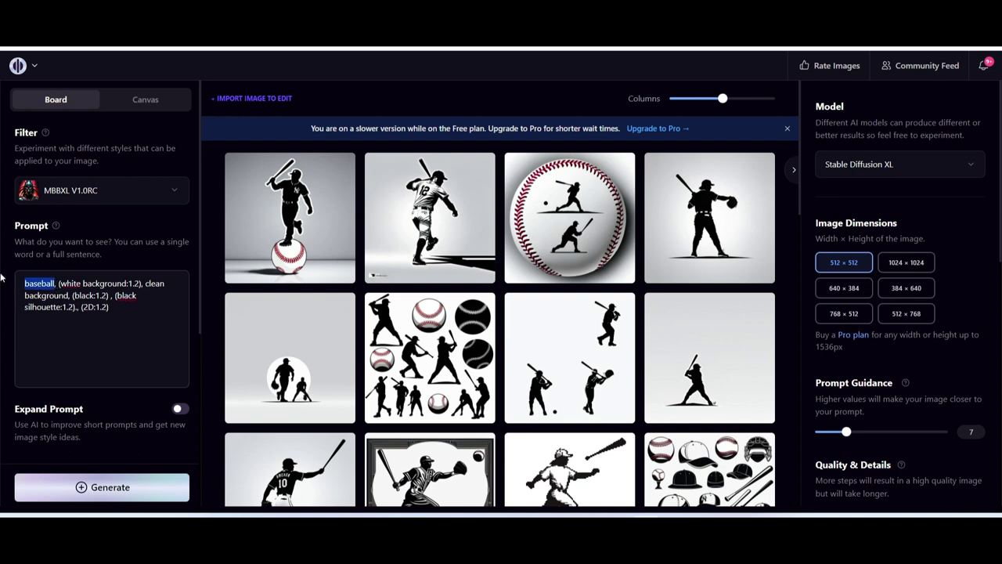
type("basketb")
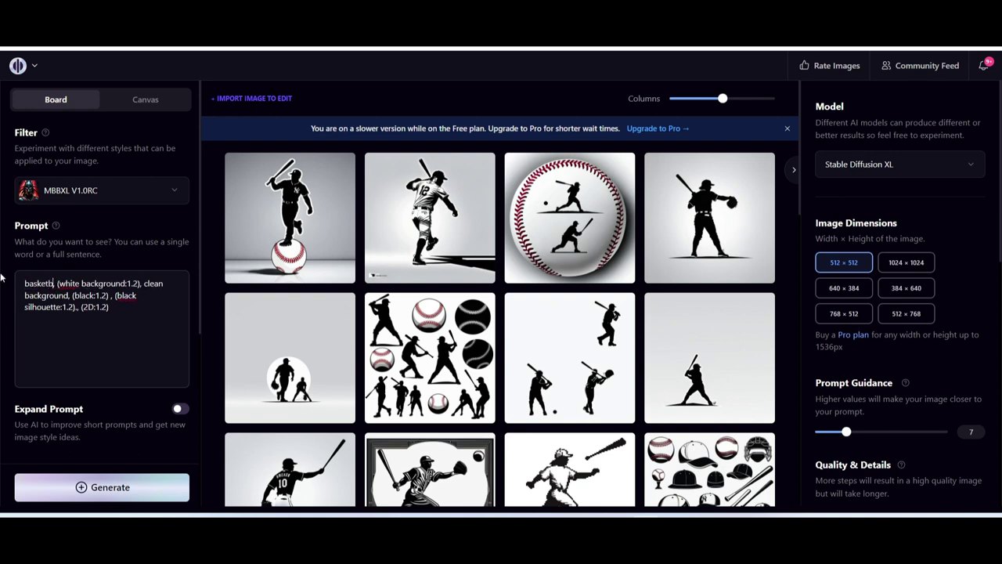
type("all")
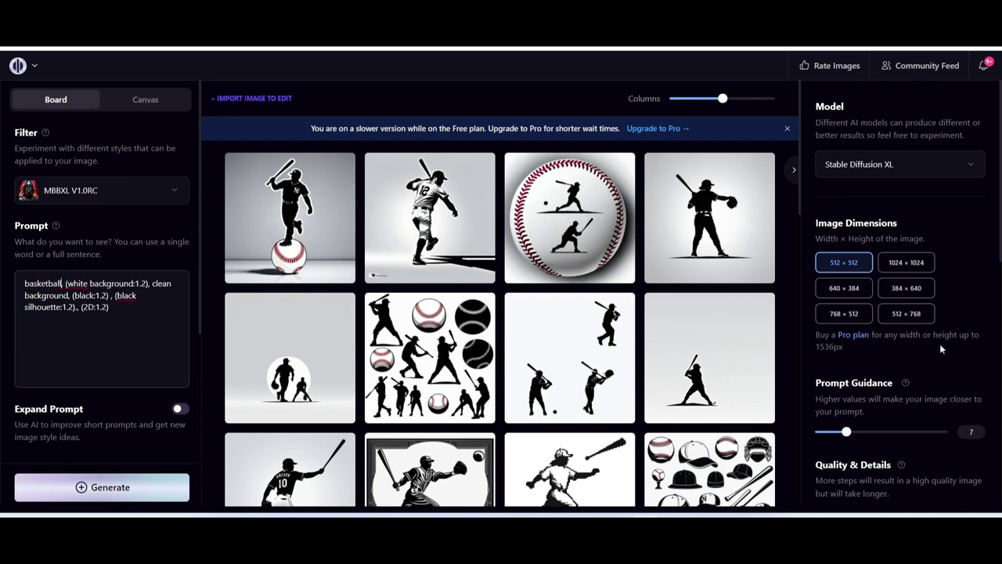
Set the number of images to 2 and generate the basketball silhouettes
scroll(941, 333, "down", 7)
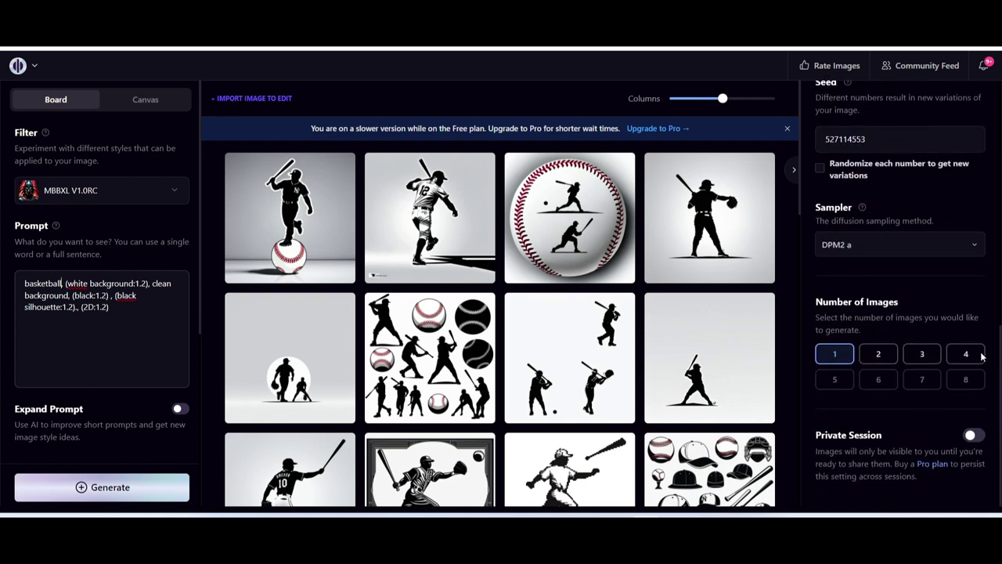
left_click(876, 356)
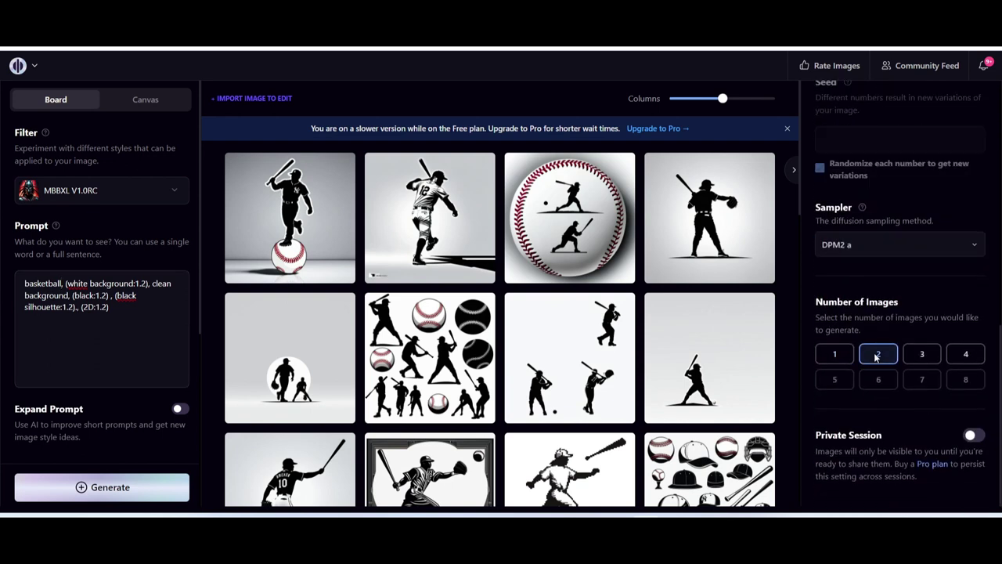
left_click(110, 490)
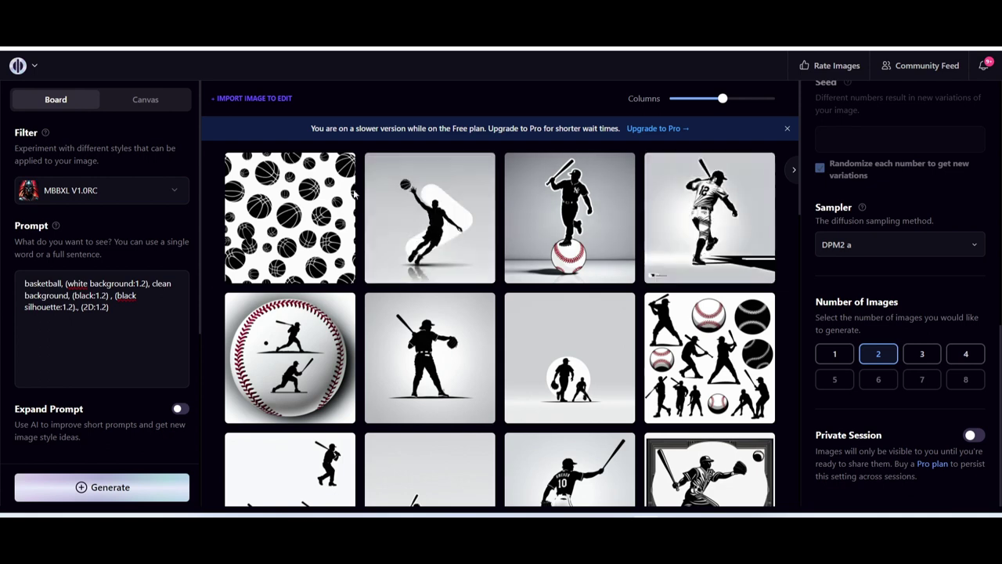
Reduce the board to two columns and inspect the generated basketball images at the larger size
mouse_move(723, 101)
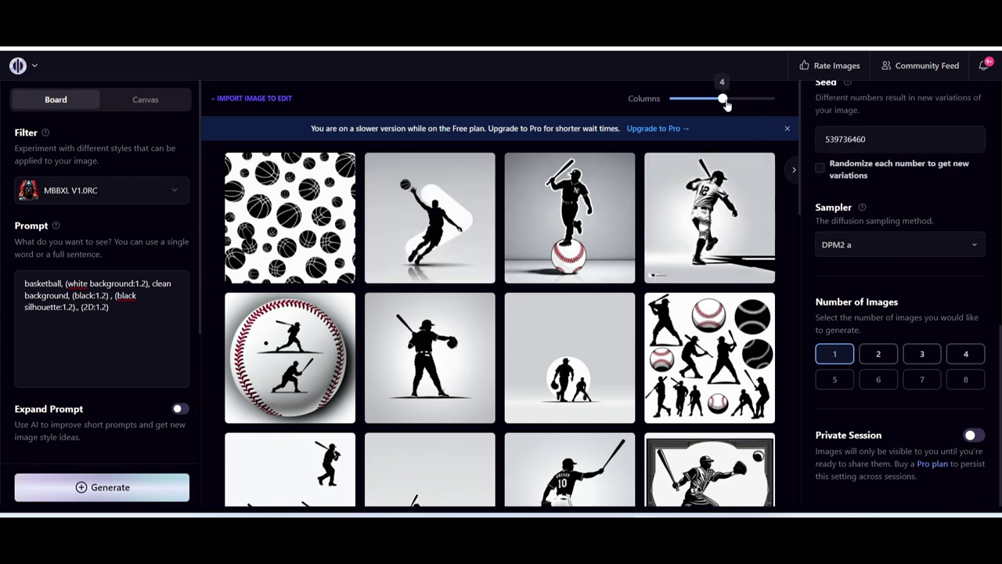
left_click_drag(719, 104, 694, 104)
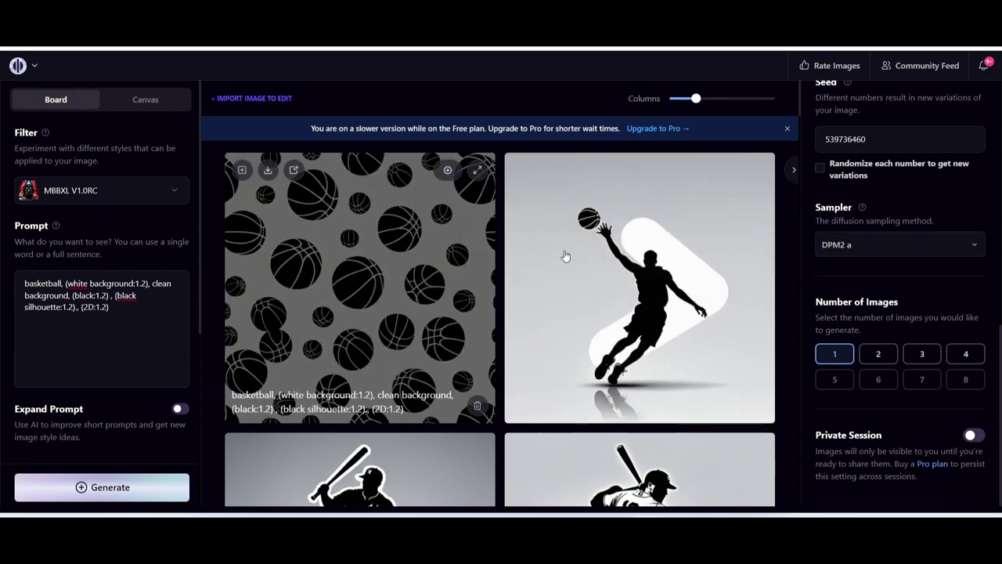
scroll(361, 284, "down", 2)
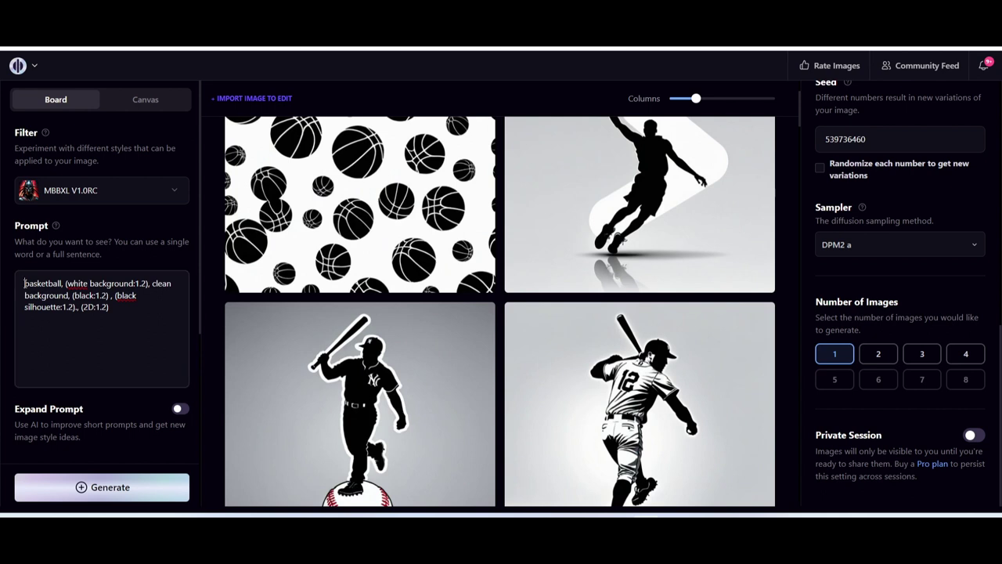
Extend the prompt's subject so that it begins with "player playing basketball"
type("player ")
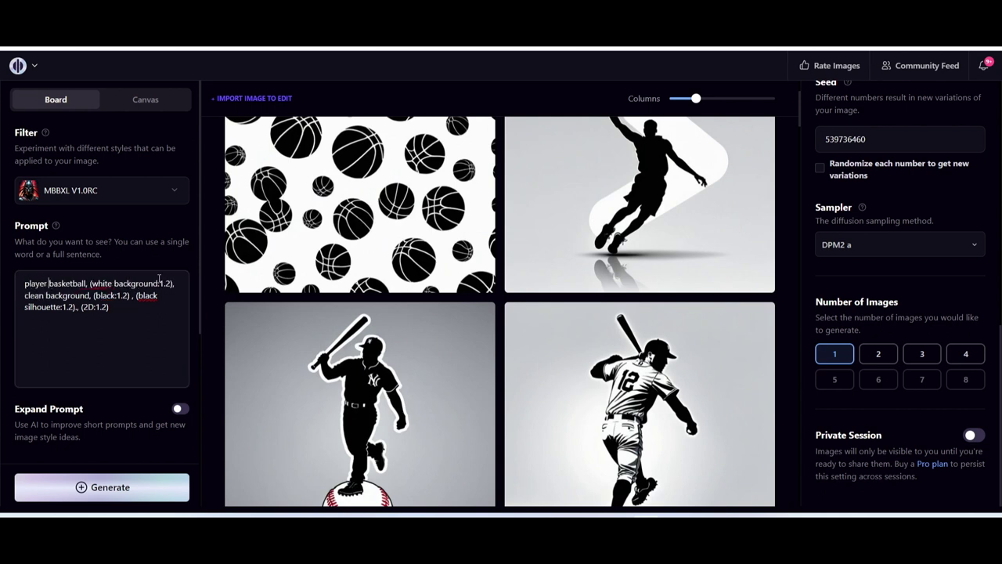
type("playing")
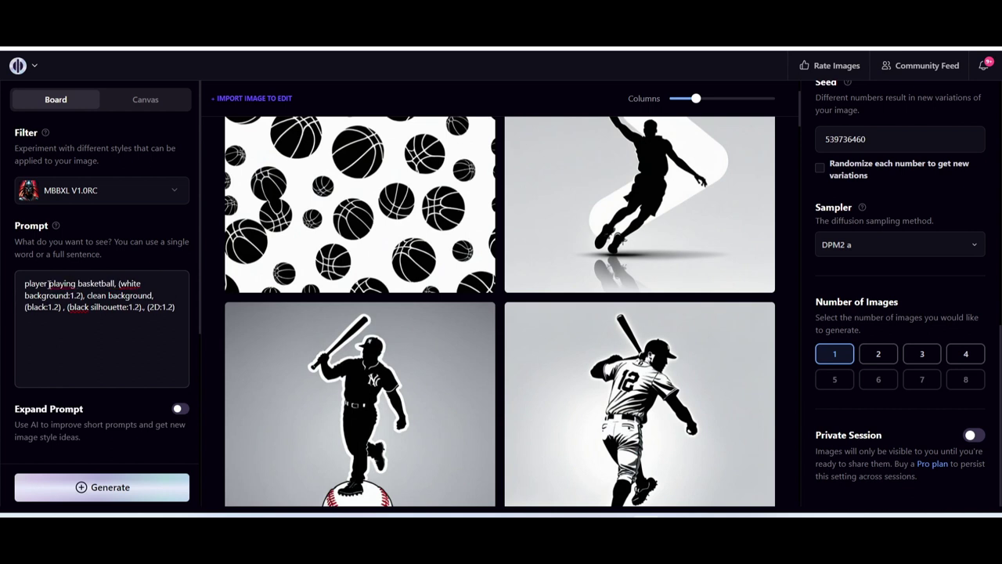
Generate one image from the "player playing basketball" prompt and compare it with the earlier basketball silhouette on the board
left_click(108, 487)
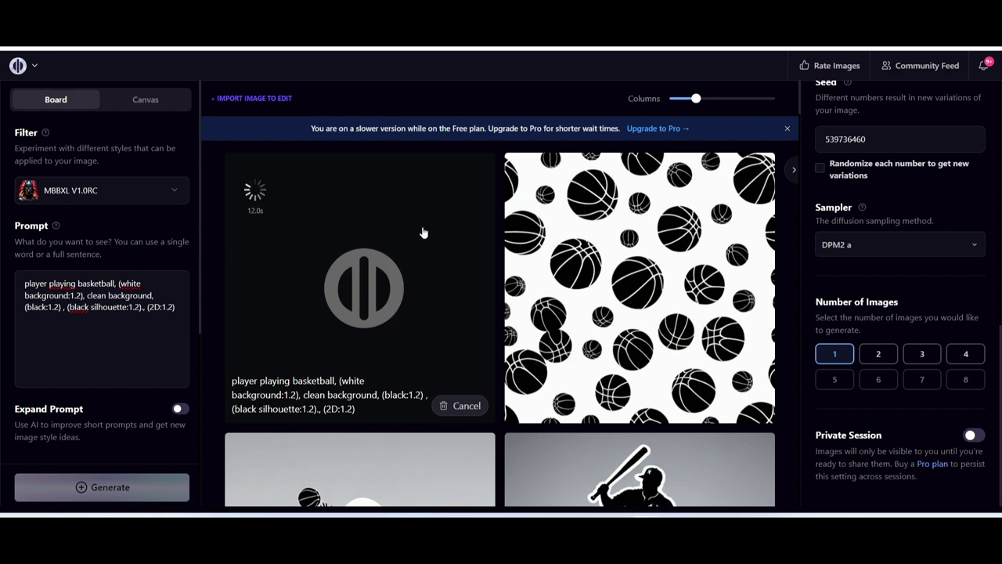
scroll(352, 328, "down", 3)
scroll(323, 426, "down", 1)
scroll(373, 280, "up", 3)
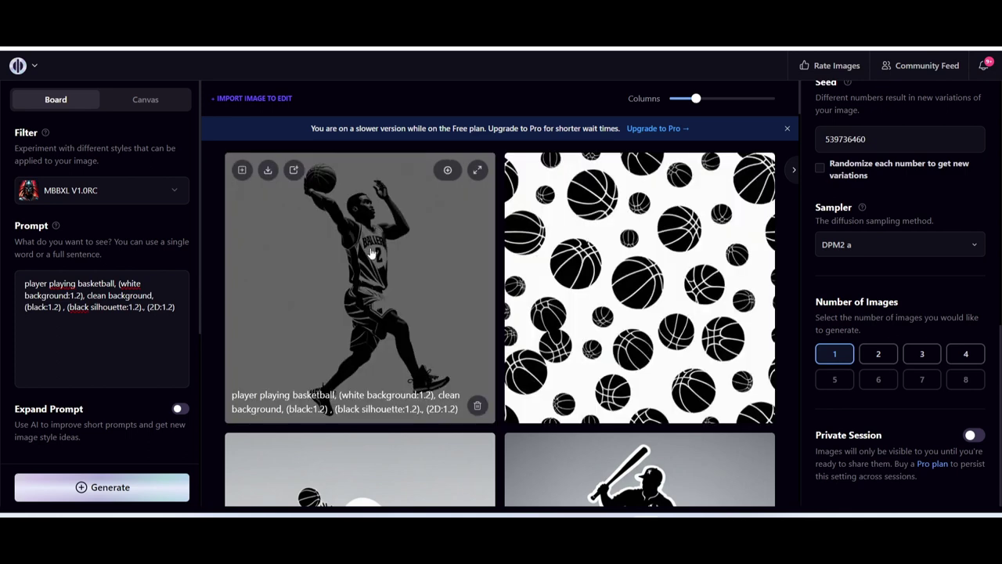
scroll(368, 251, "down", 3)
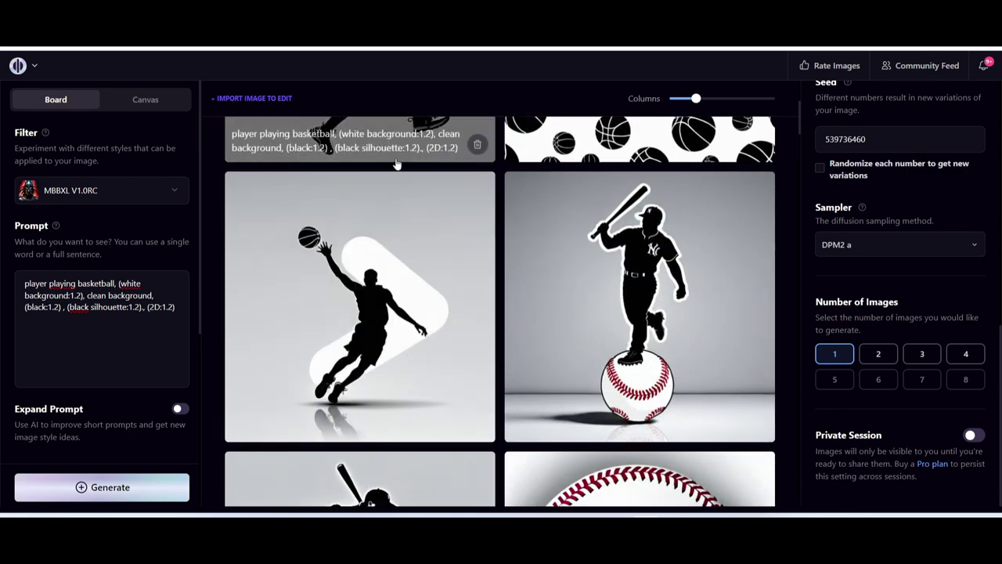
scroll(360, 249, "up", 3)
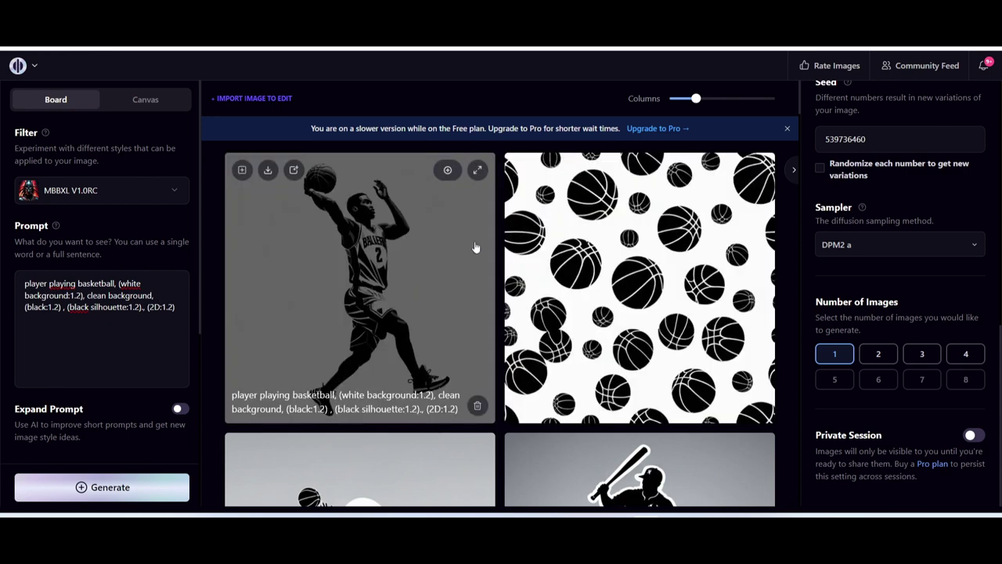
scroll(470, 246, "down", 3)
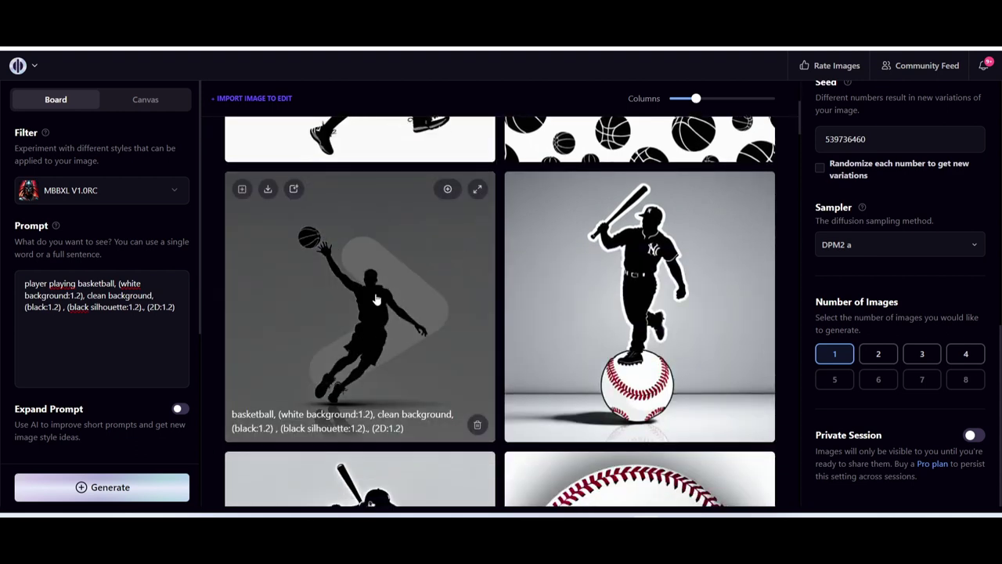
scroll(376, 293, "up", 2)
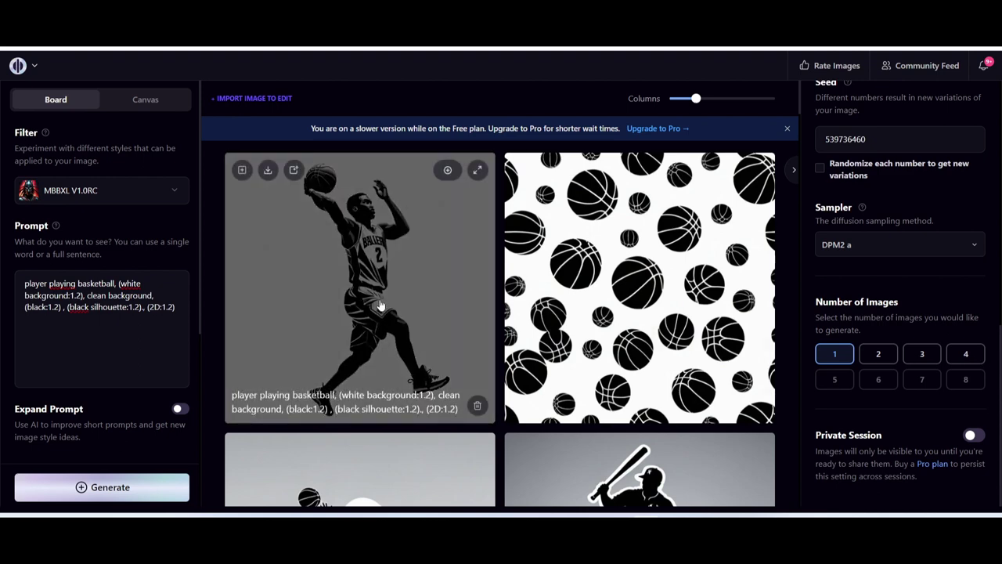
scroll(375, 313, "down", 3)
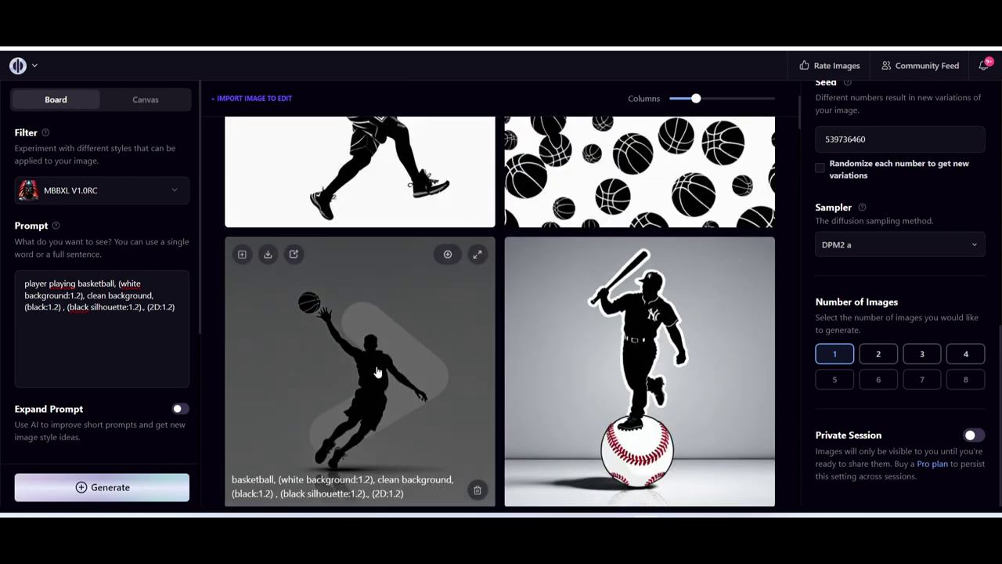
scroll(377, 370, "up", 3)
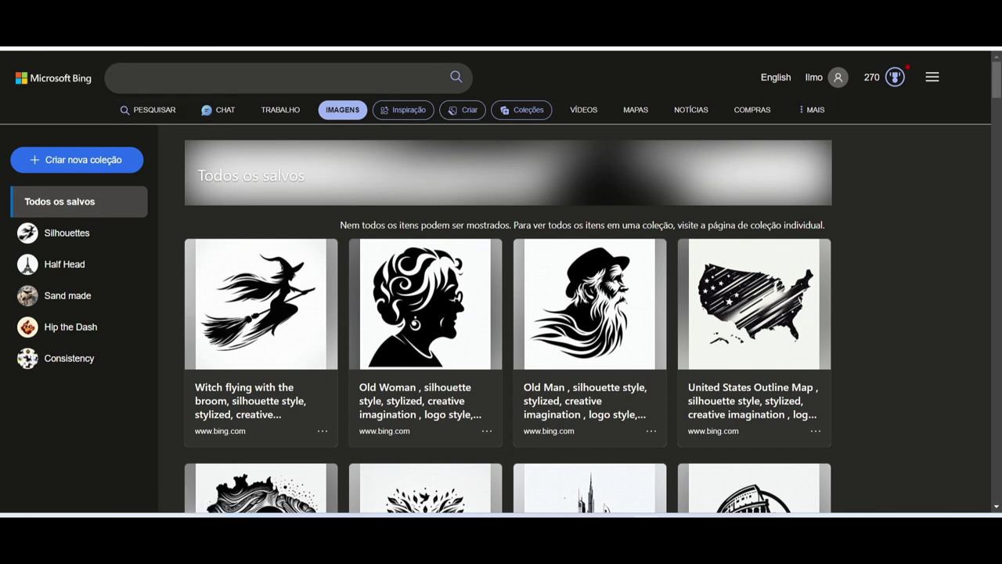
Switch to Microsoft Bing, open its image creator and check the boost credits shown beside the prompt
left_click(467, 116)
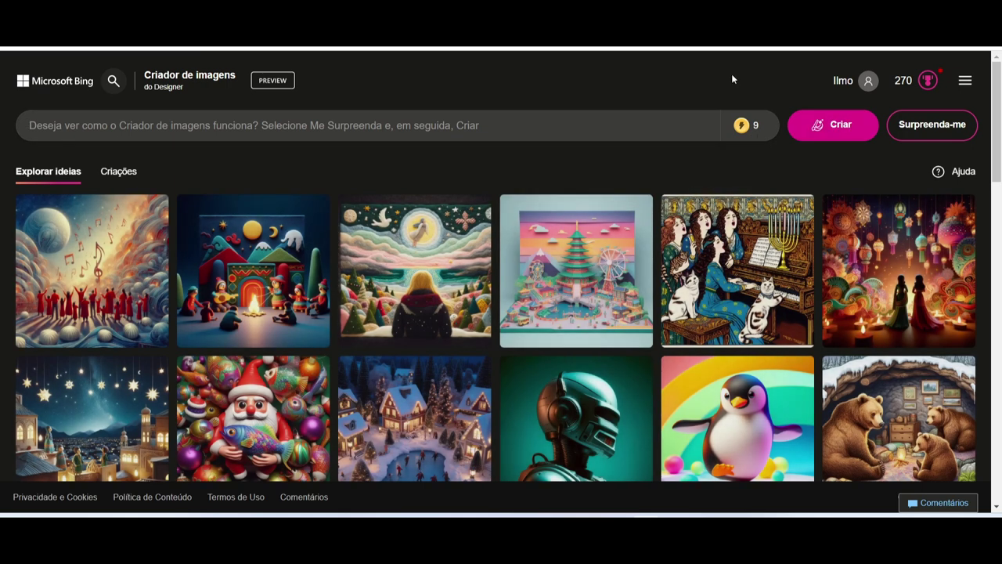
mouse_move(751, 127)
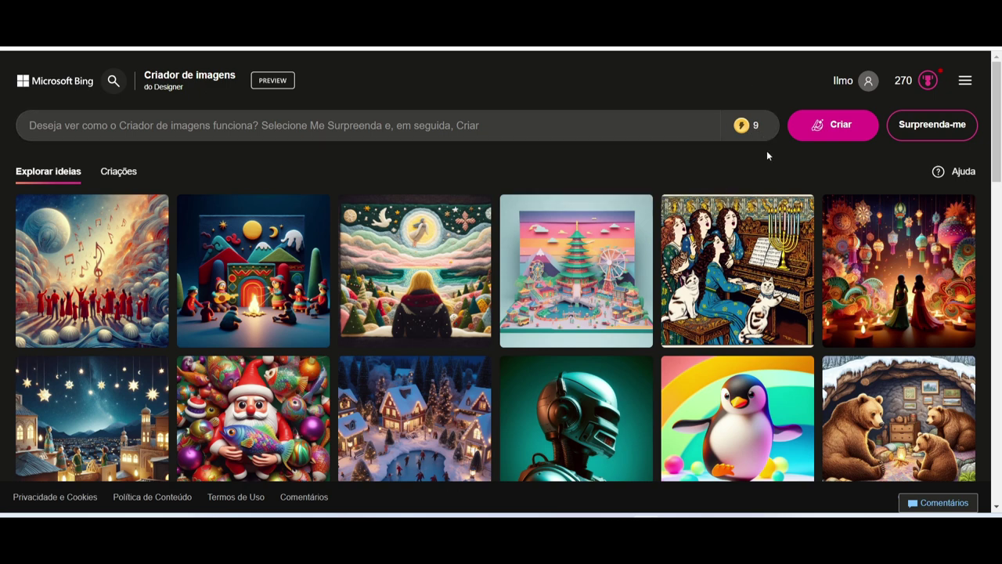
mouse_move(768, 149)
mouse_move(720, 124)
mouse_move(746, 134)
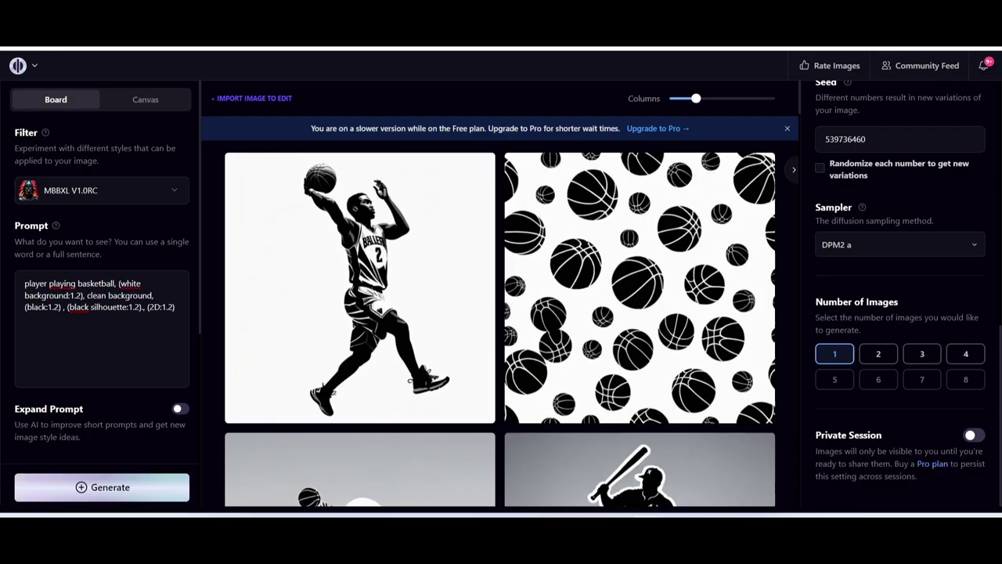
Copy the full basketball silhouette prompt from Playground and paste it into the Bing image creator prompt
left_click_drag(187, 305, 1, 283)
key("ctrl+c")
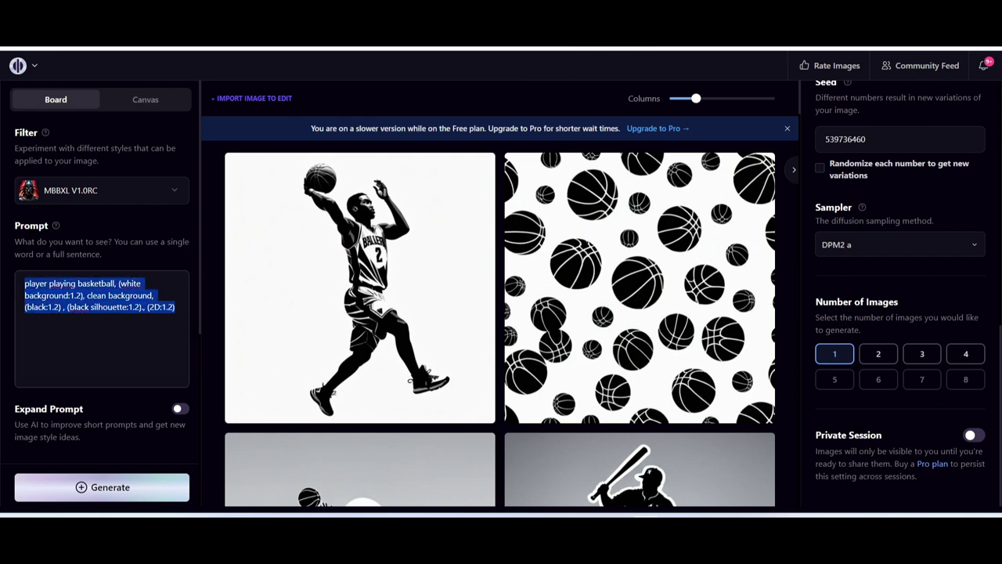
key("alt+Tab")
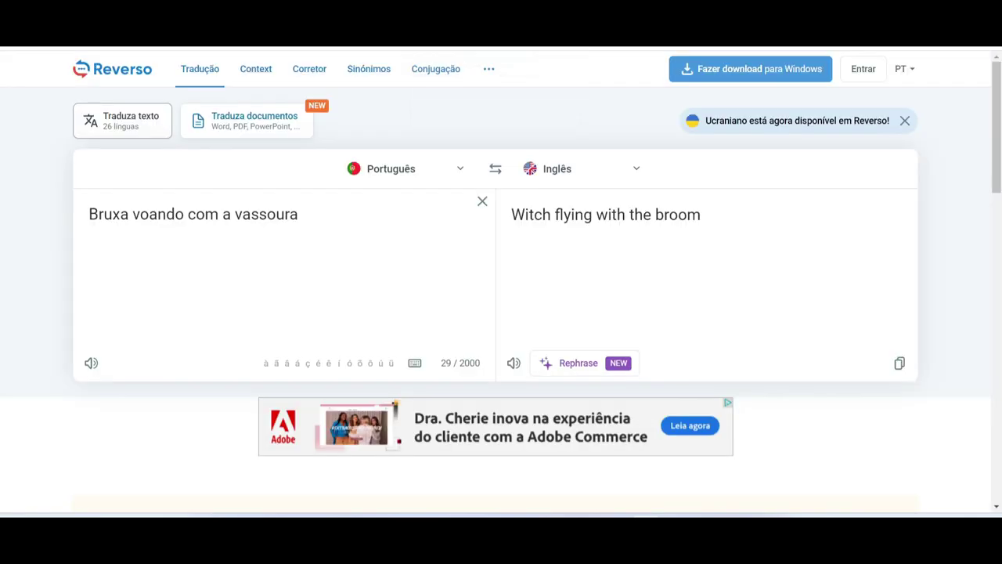
key("alt+Tab")
left_click(83, 125)
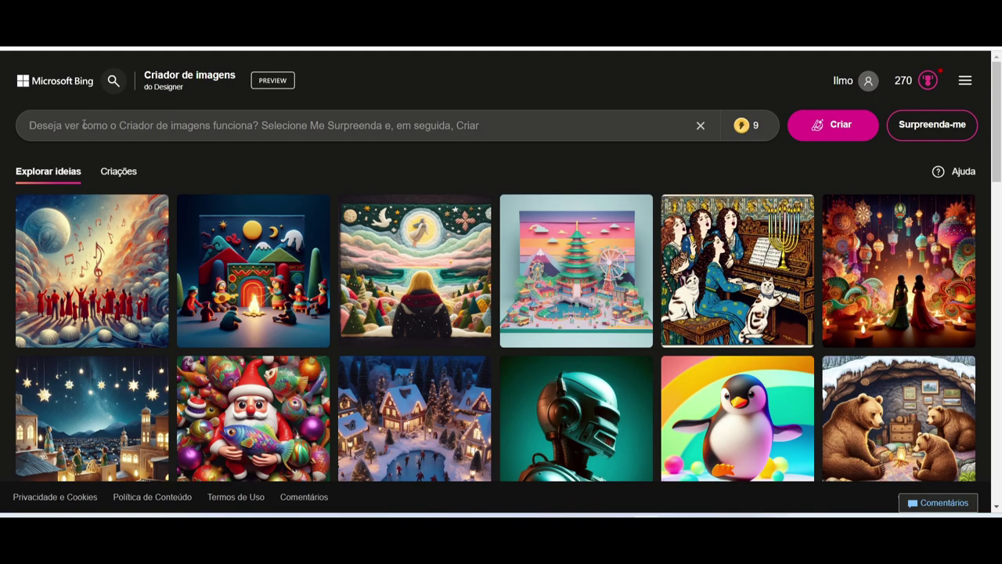
key("ctrl+v")
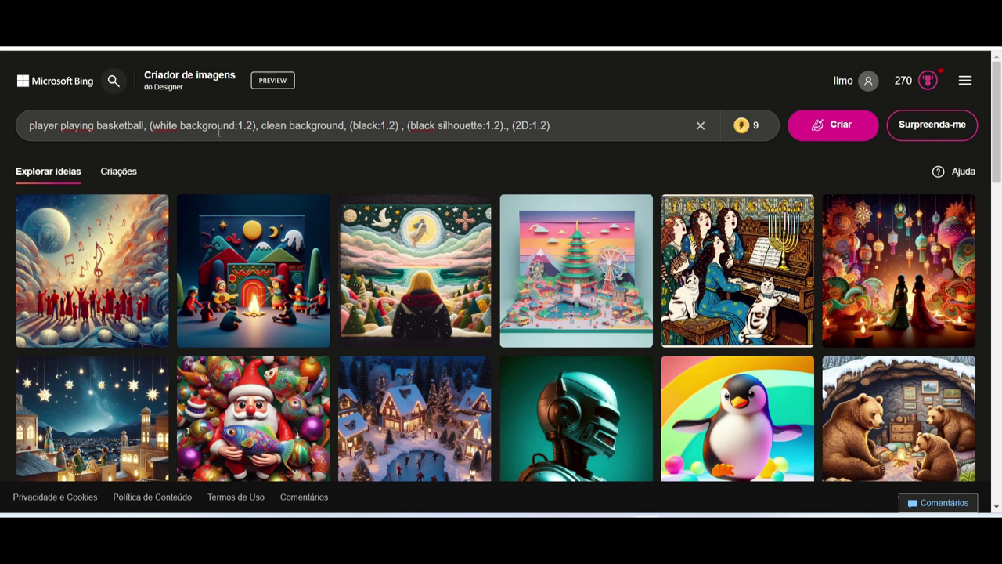
Strip the parentheses and weight from "white background" and delete "(black:1.2)" from the prompt
key("Delete")
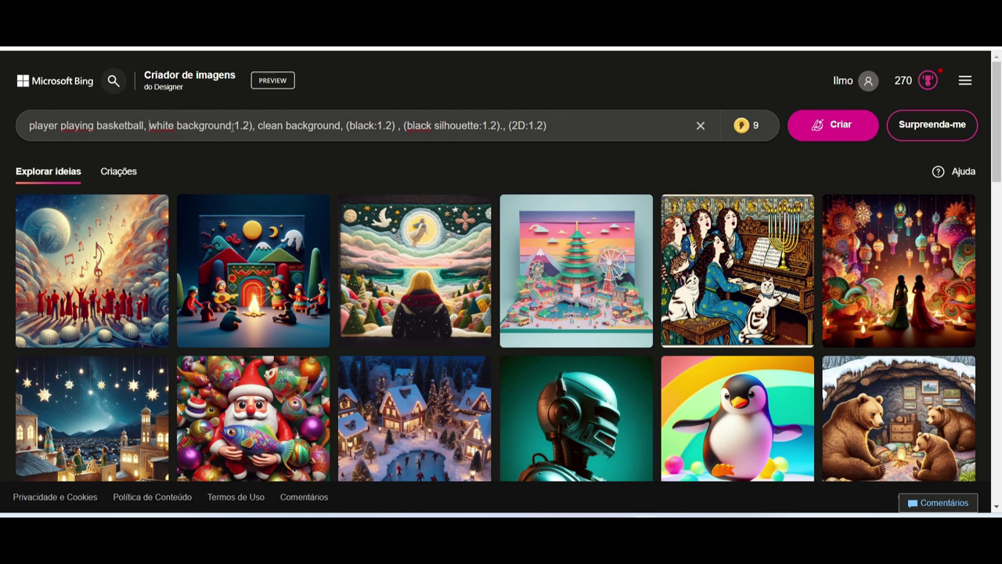
left_click_drag(233, 126, 252, 126)
key("BackSpace")
key("BackSpace")
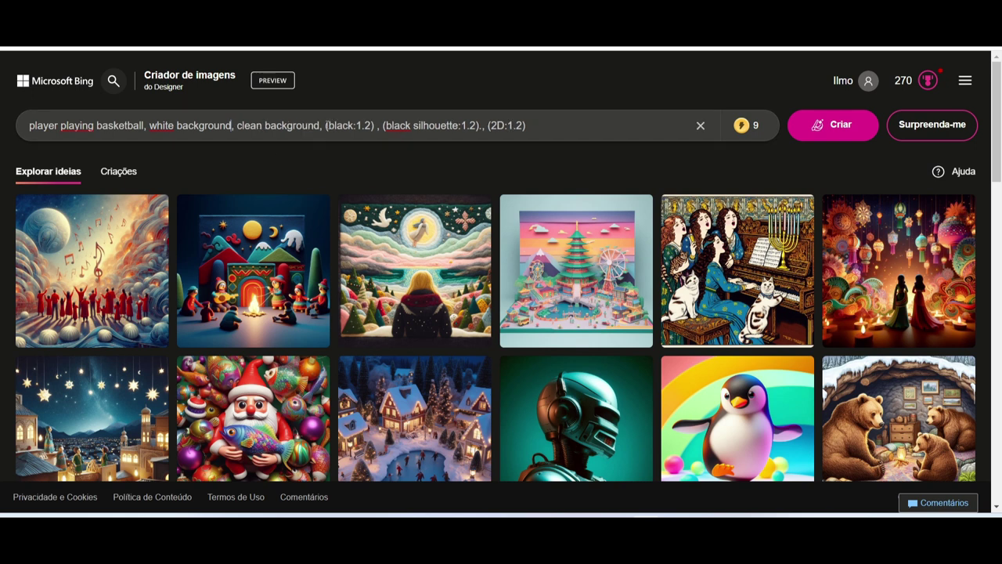
left_click_drag(322, 126, 375, 130)
key("BackSpace")
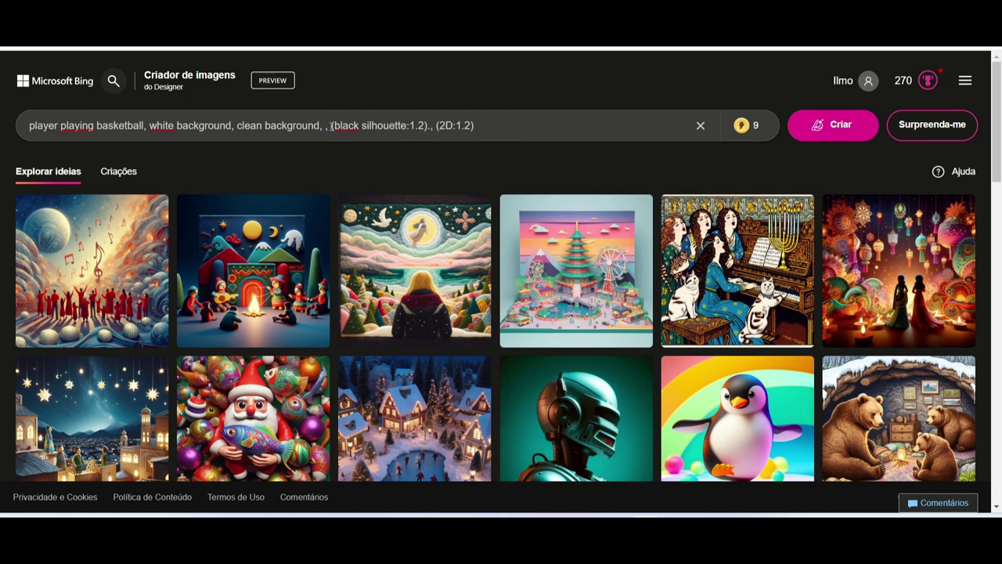
Remove "(black" and the surplus comma in front of "silhouette" in the prompt
left_click_drag(330, 126, 362, 137)
key("BackSpace")
key("BackSpace")
key("BackSpace")
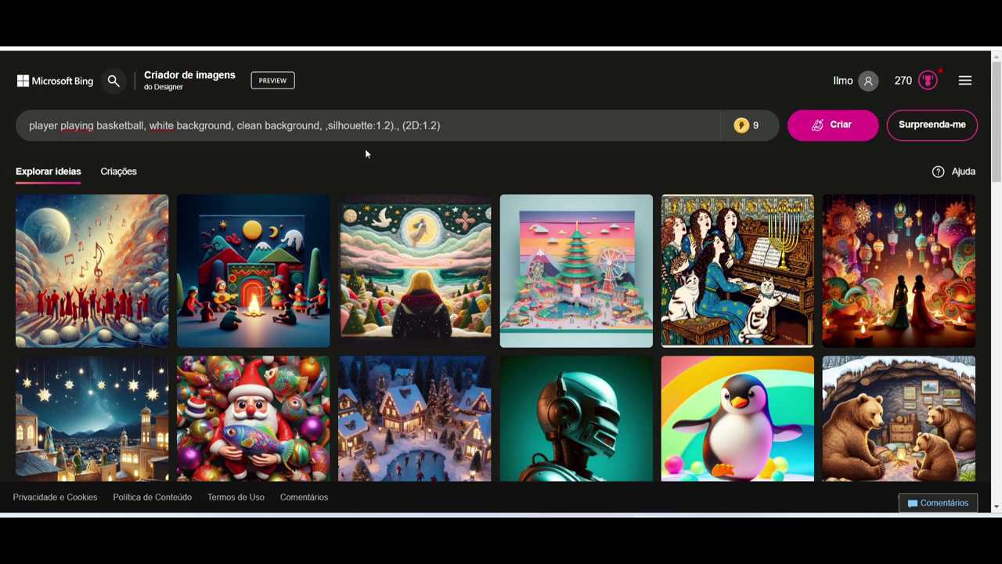
key("BackSpace")
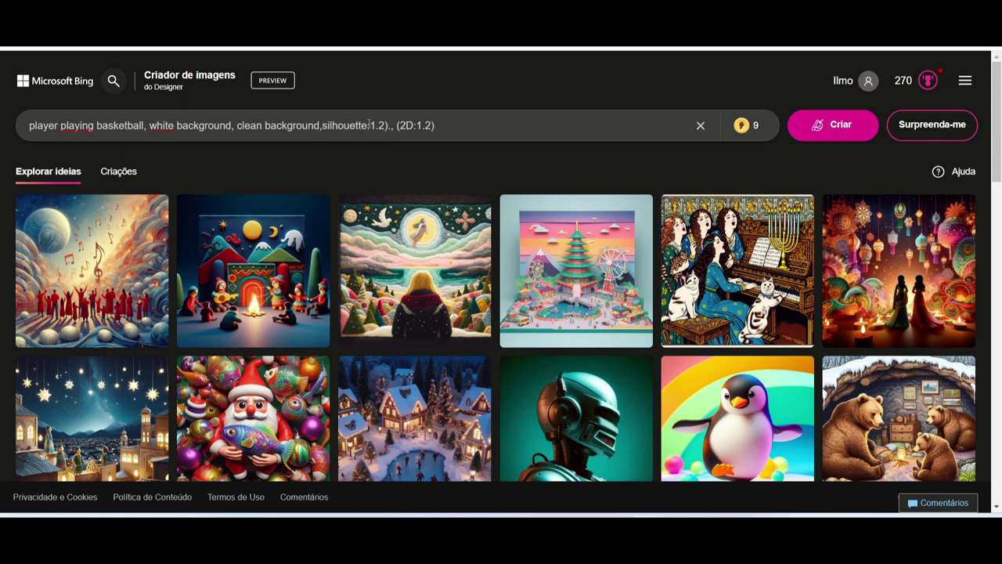
Strip the remaining weights and parentheses so that the prompt ends with "silhouette, 2D"
left_click_drag(368, 131, 392, 135)
key("BackSpace")
left_click(379, 132)
key("BackSpace")
left_click_drag(387, 132, 447, 141)
key("BackSpace")
Delete "clean background" and generate images from "player playing basketball, white background, silhouette, 2D"
left_click(322, 125)
type(",")
left_click_drag(322, 126, 237, 126)
key("BackSpace")
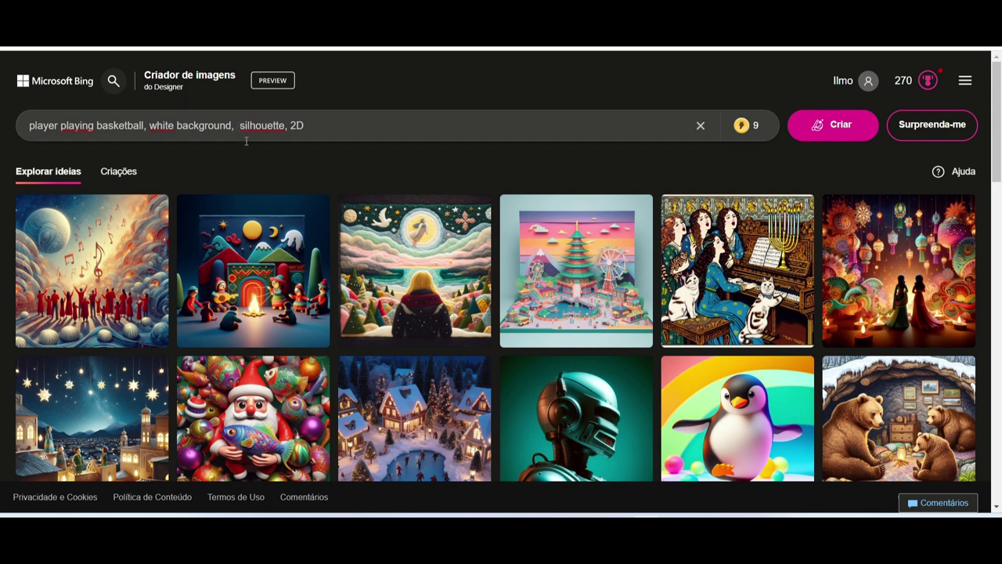
key("Delete")
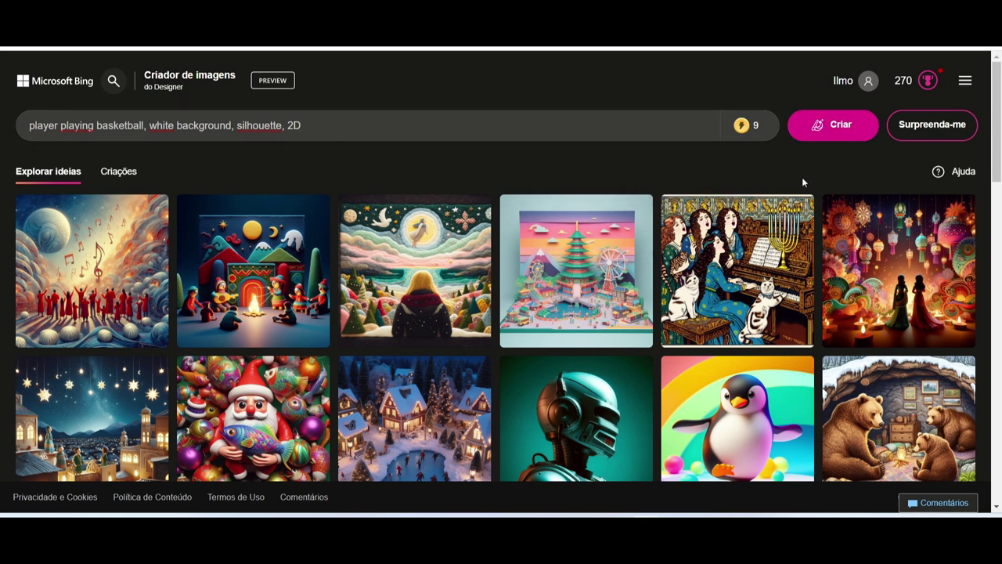
left_click(840, 130)
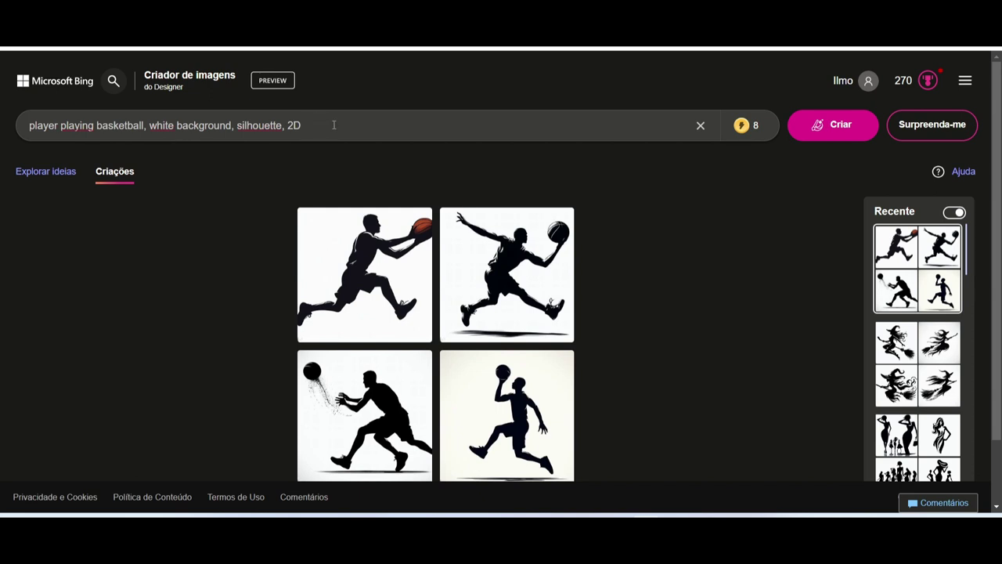
Append "black and white" to the end of the prompt and remove the word "player" from its beginning
type("black and white")
left_click(60, 125)
double_click(60, 125)
key("BackSpace")
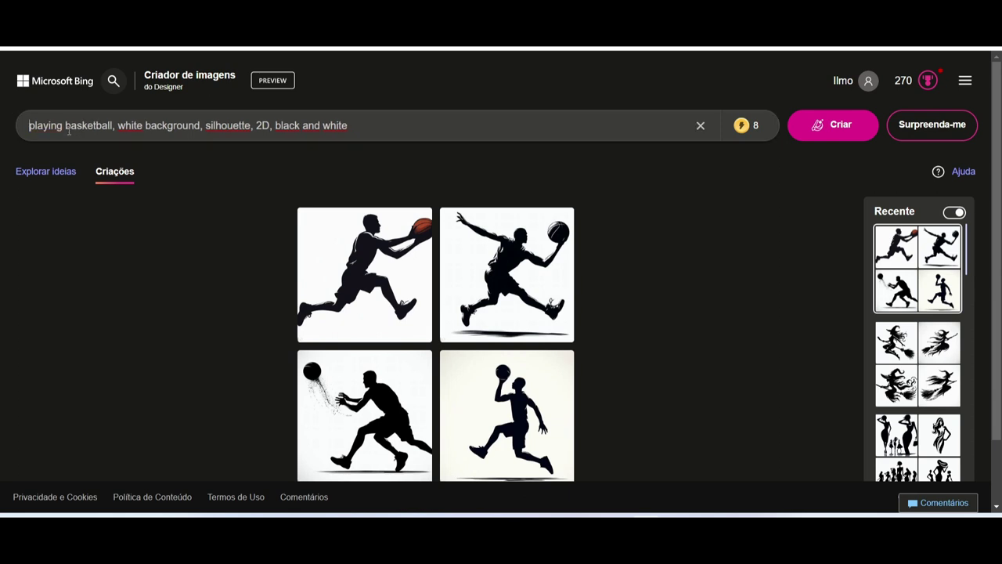
Replace "basketball" with "football" in the prompt and generate the new silhouettes
left_click_drag(66, 125, 115, 126)
key("BackSpace")
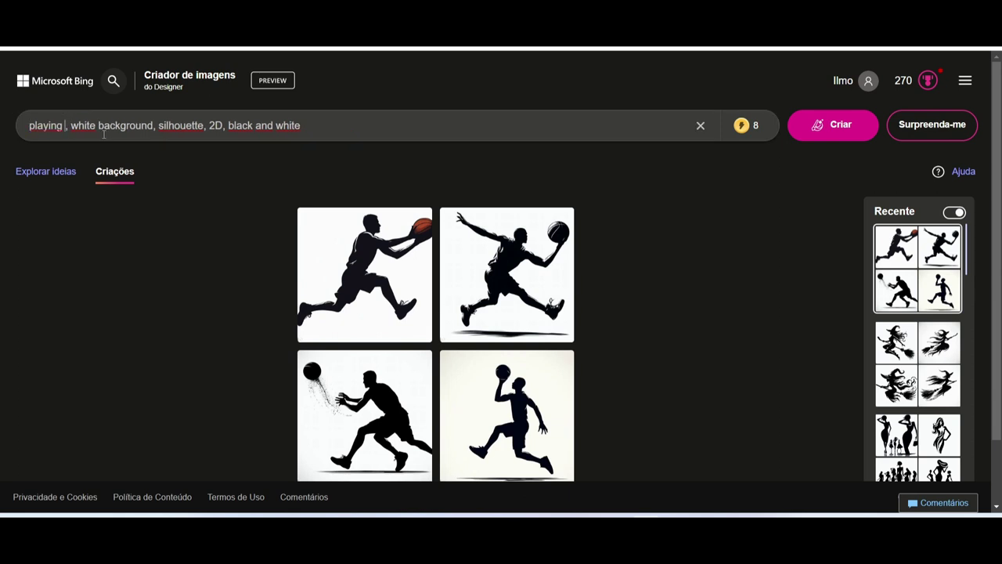
type("footba")
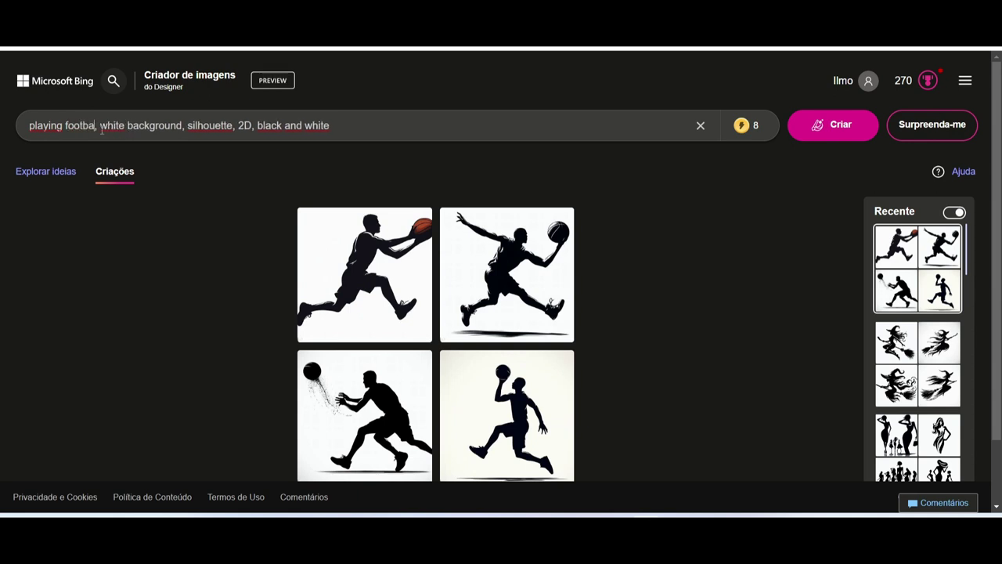
type("ll")
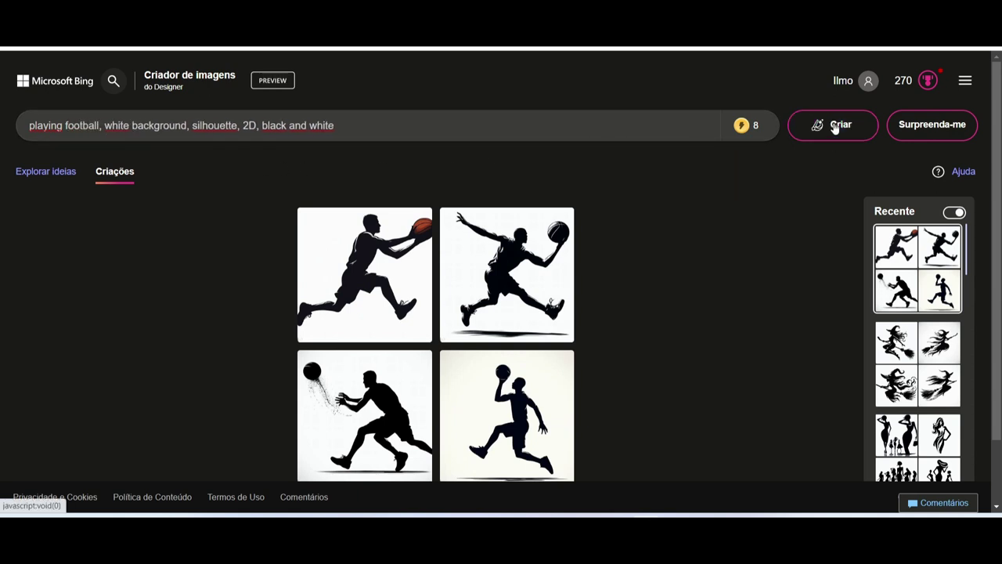
left_click(835, 126)
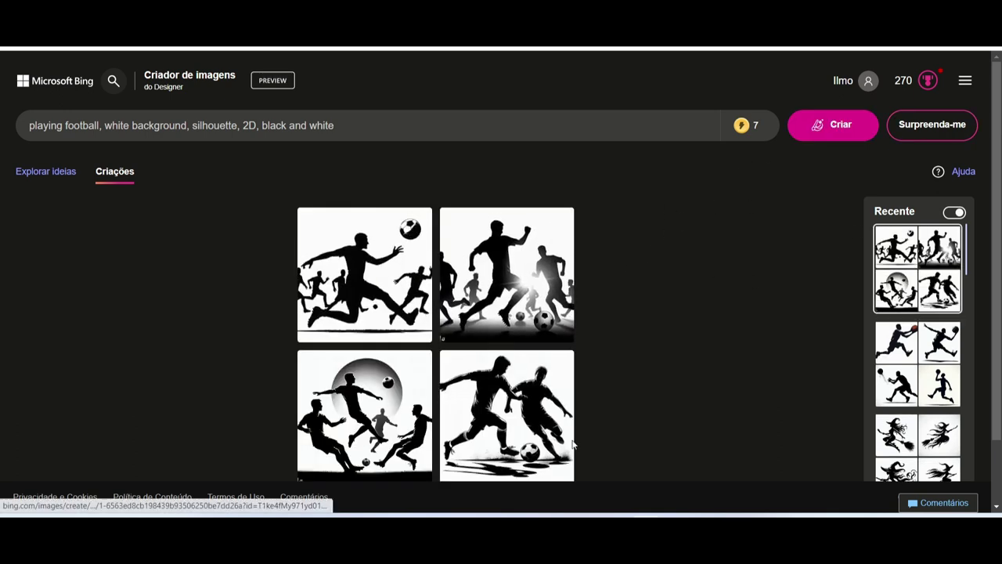
View the generated football silhouettes enlarged one after another, and close the image viewer
left_click(504, 430)
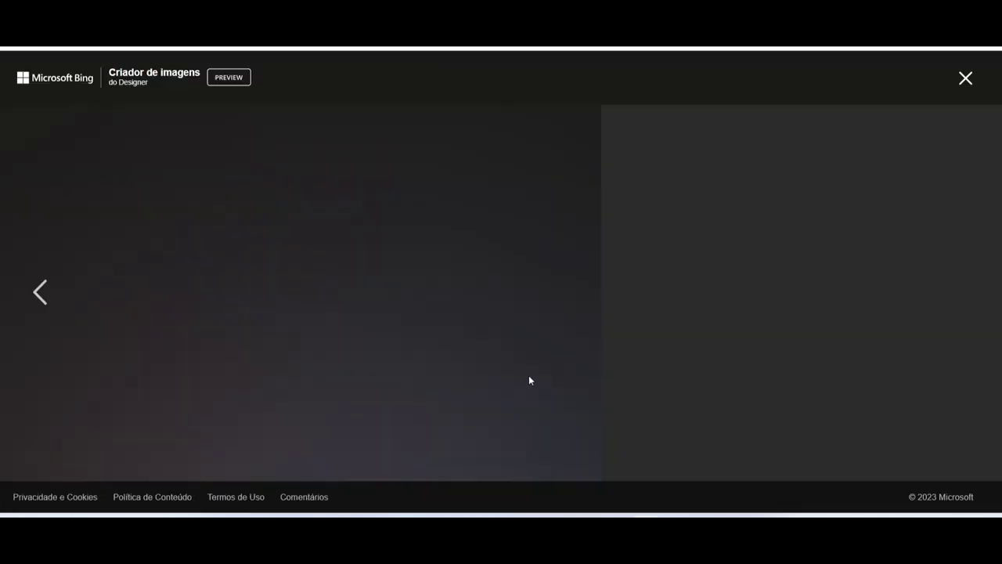
left_click(43, 292)
left_click(45, 294)
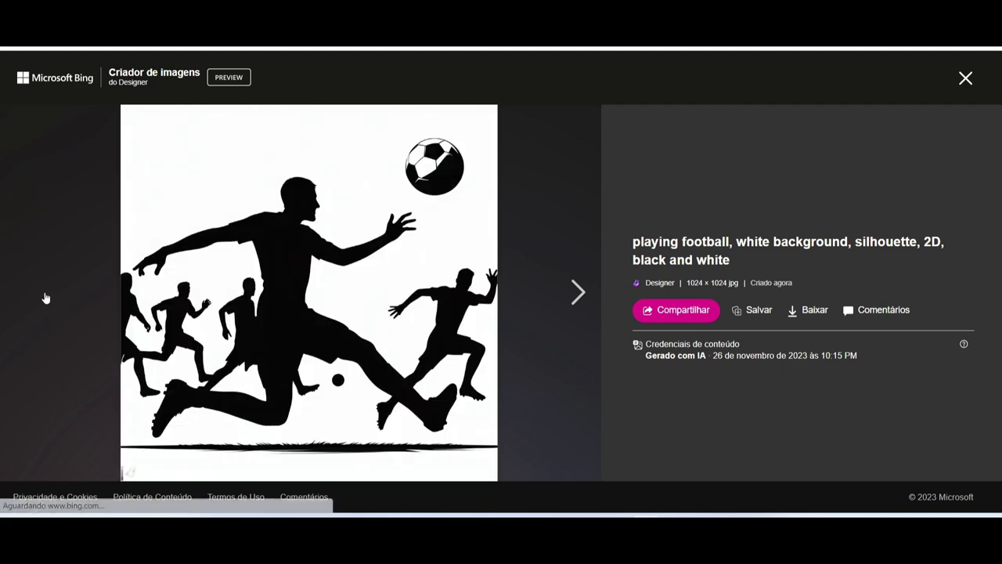
left_click(958, 79)
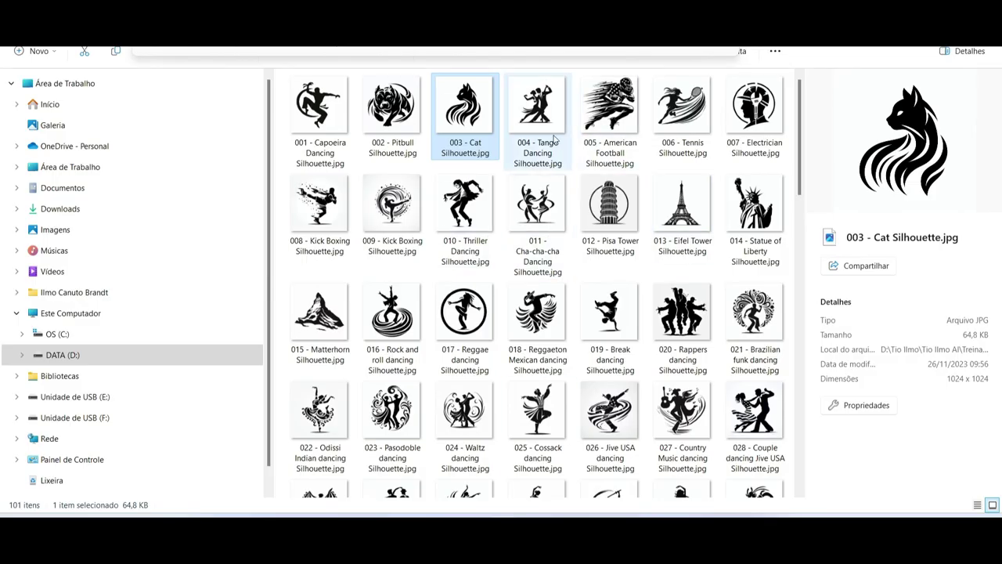
Switch to File Explorer and look through the whole folder of numbered silhouette images
scroll(554, 138, "down", 10)
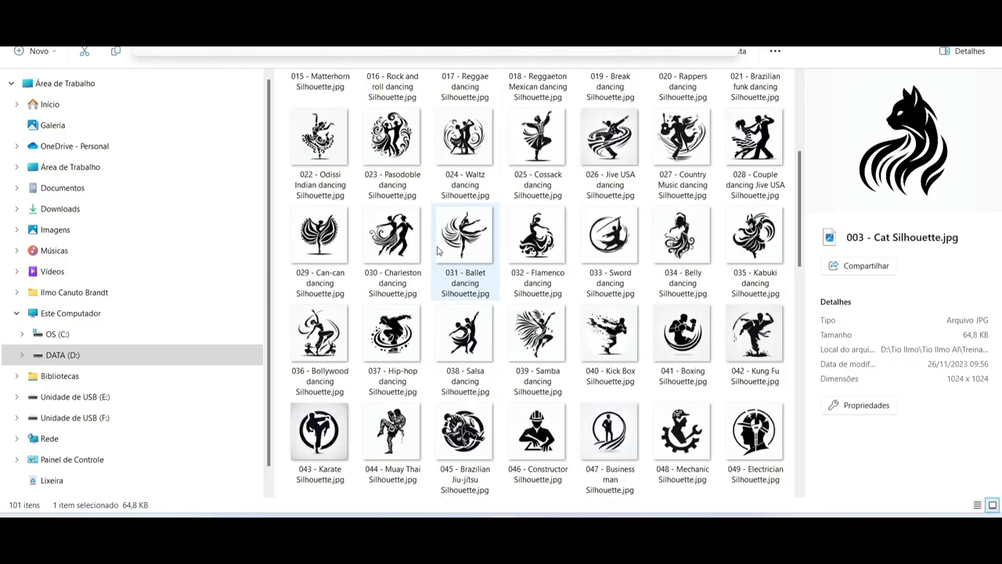
scroll(461, 250, "up", 10)
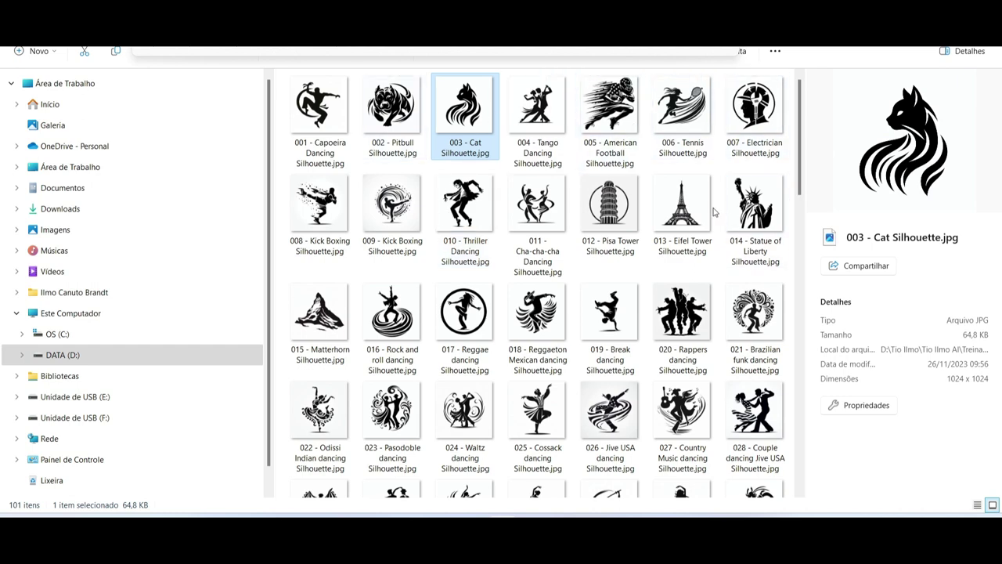
scroll(654, 267, "down", 12)
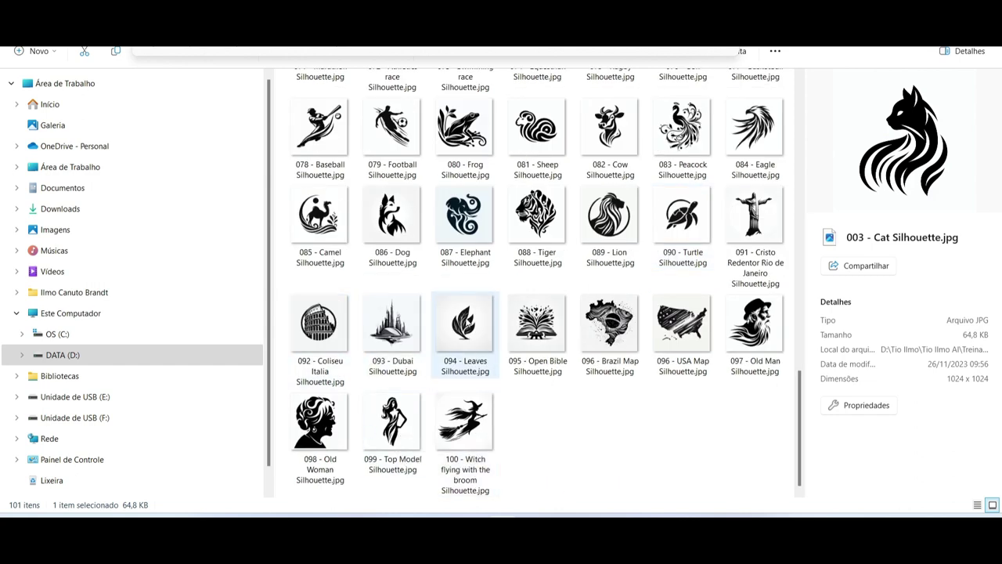
scroll(468, 322, "up", 4)
scroll(468, 323, "up", 10)
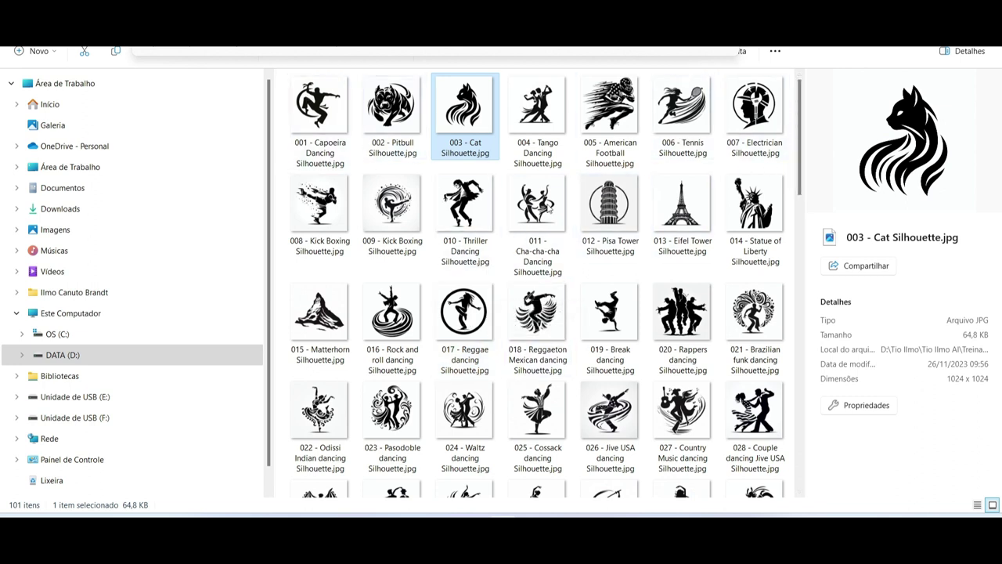
Switch to Civitai in the browser and open the account's Buzz dashboard
left_click(732, 548)
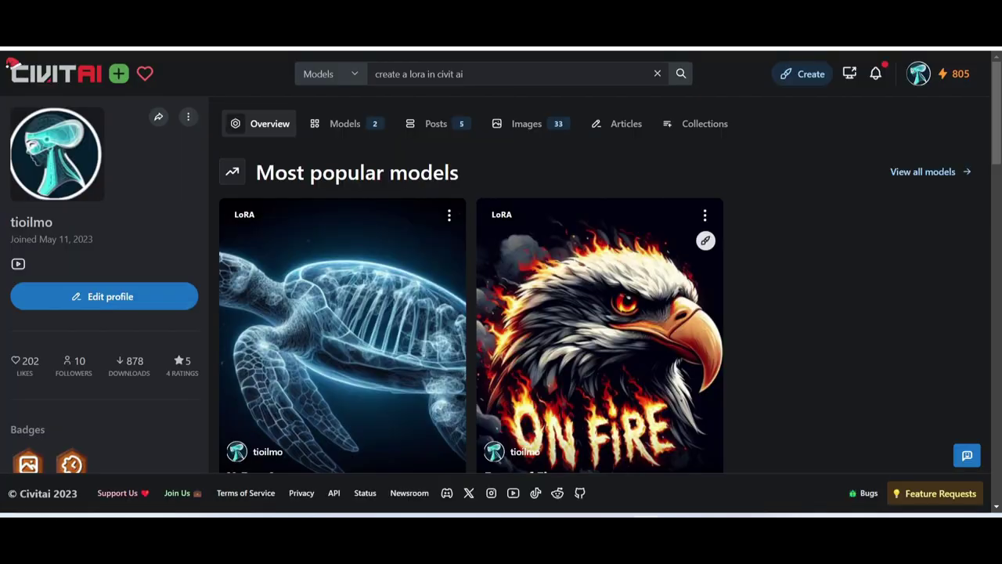
left_click(960, 78)
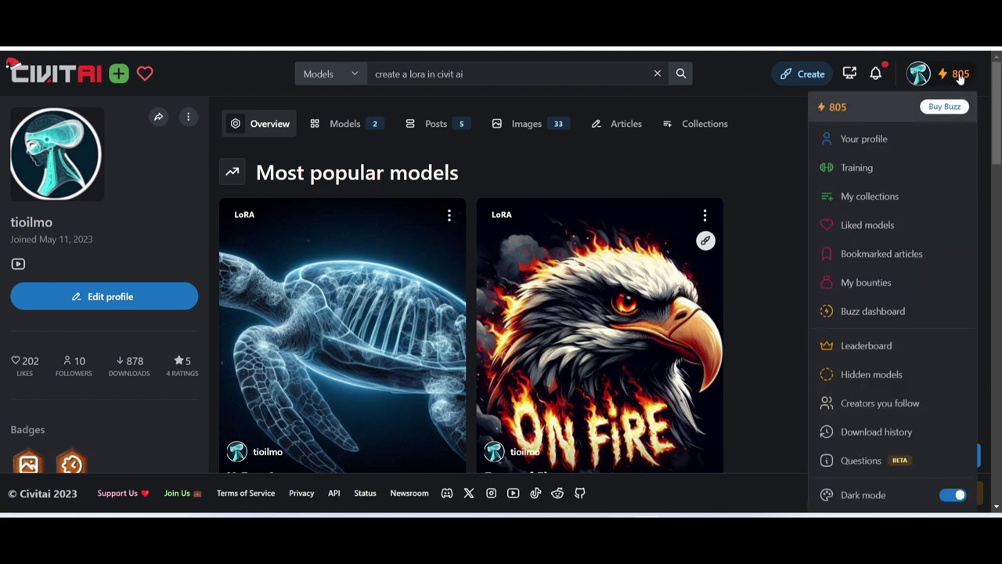
left_click(836, 110)
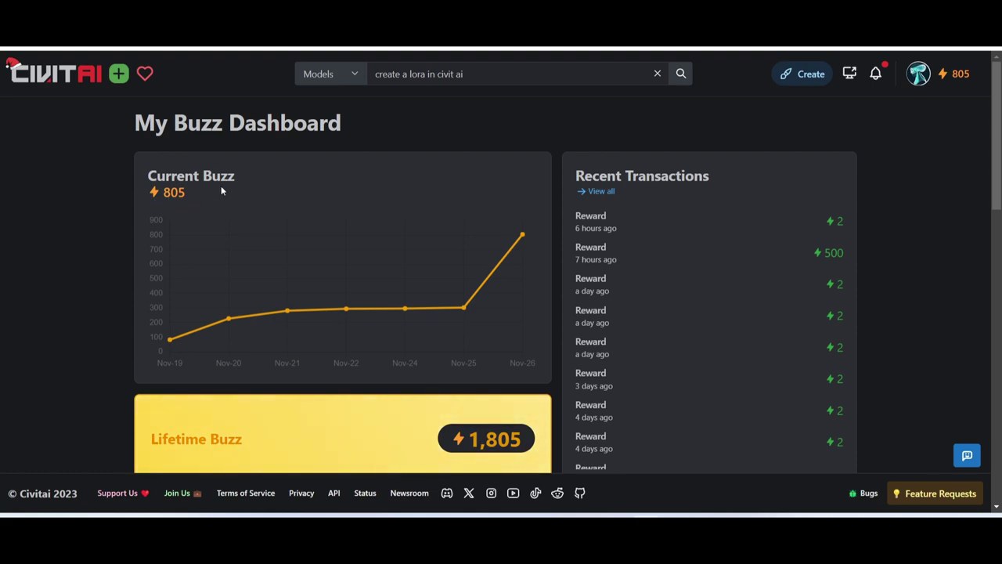
Examine the Buzz dashboard's current and lifetime balances, the ways to earn Buzz, and the options for spending it
scroll(319, 161, "down", 4)
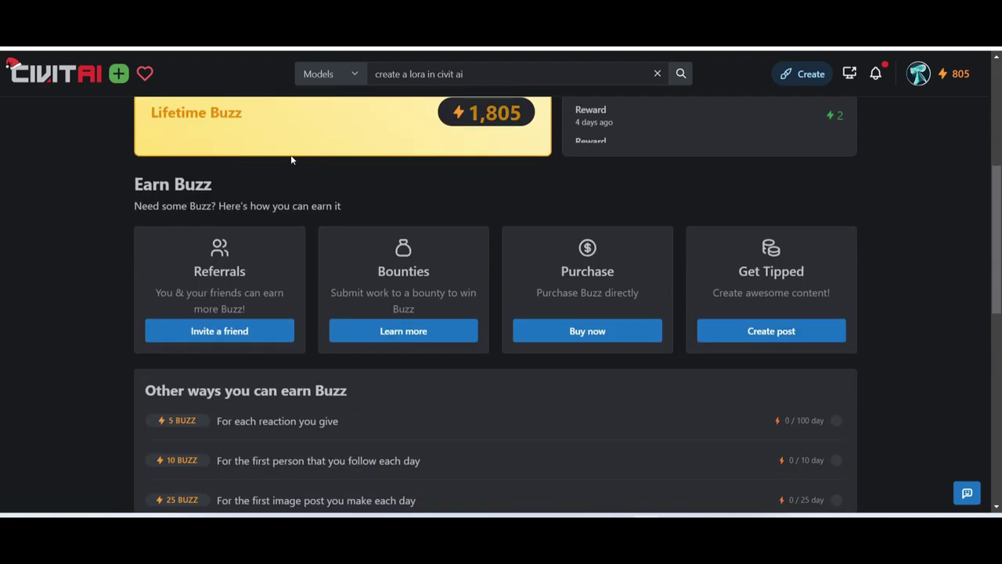
scroll(292, 157, "up", 4)
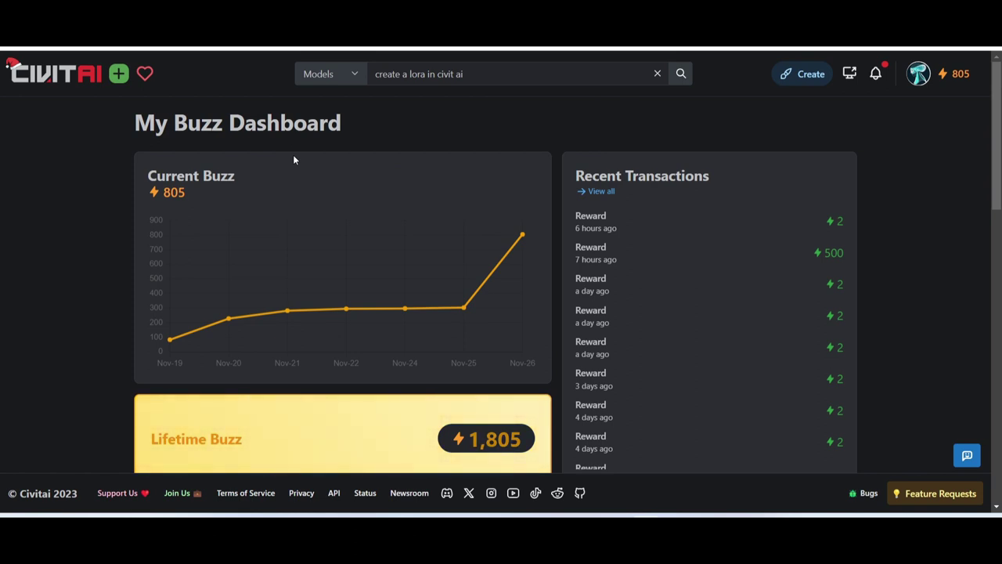
scroll(252, 165, "down", 4)
scroll(189, 228, "down", 6)
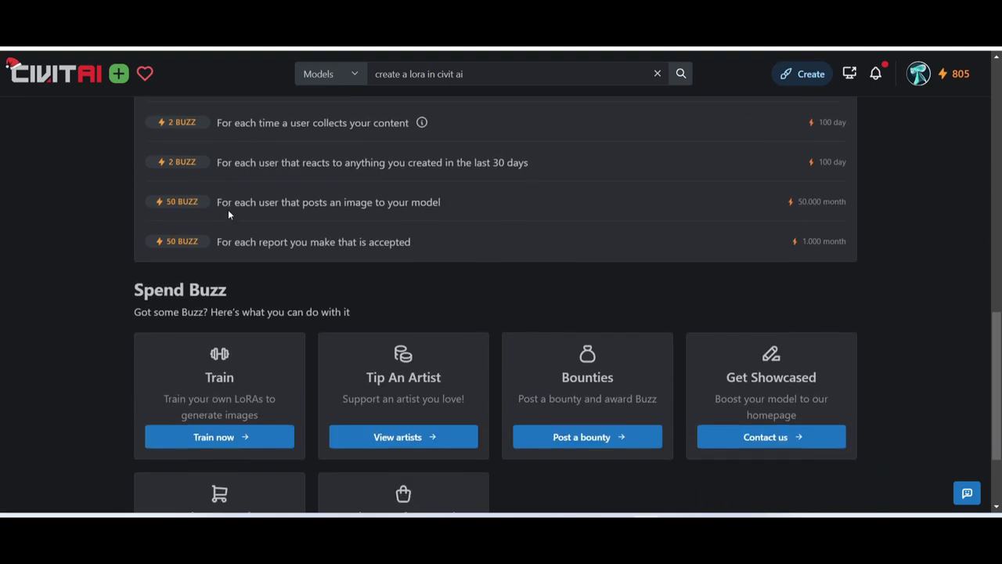
scroll(236, 183, "down", 2)
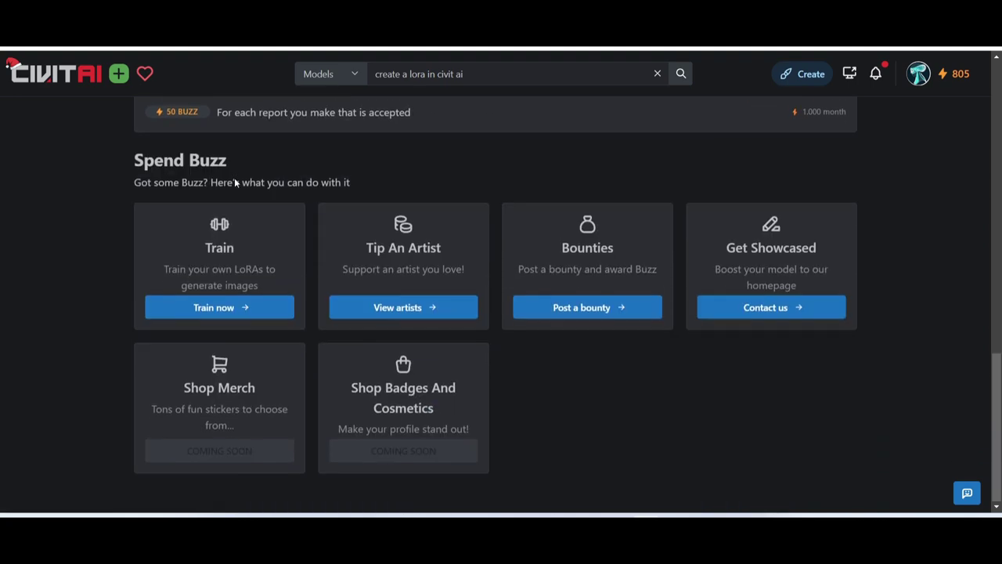
scroll(241, 199, "up", 12)
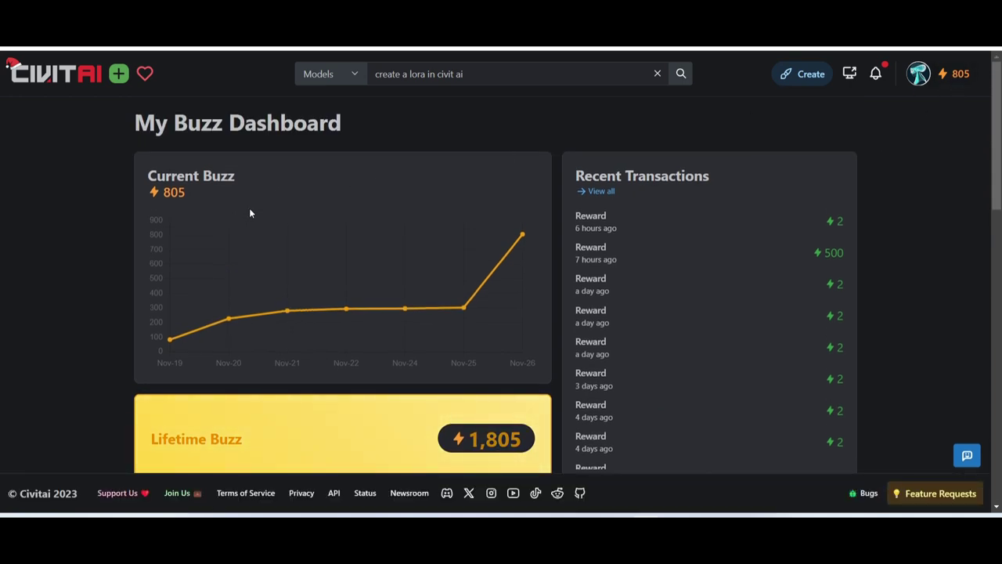
scroll(411, 248, "down", 2)
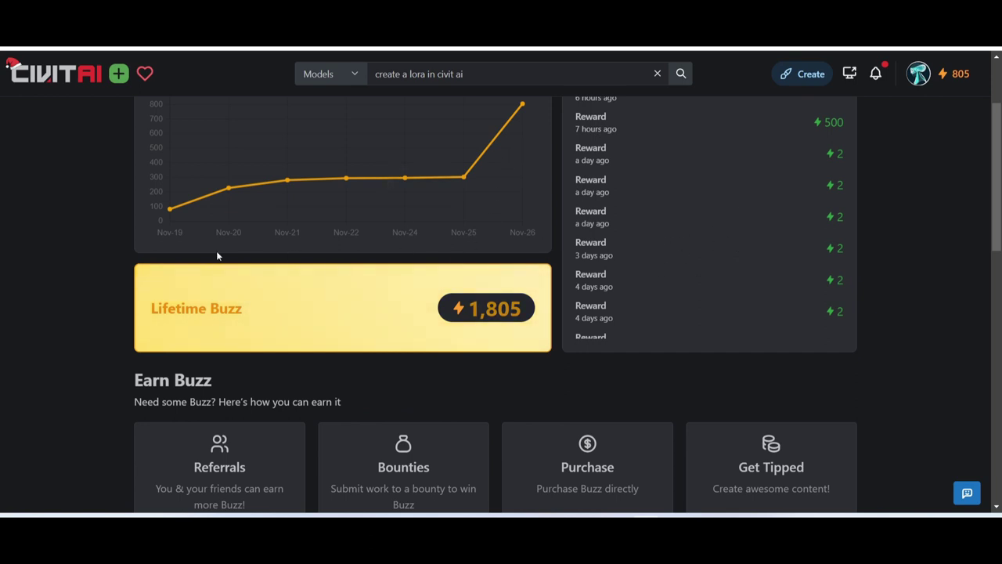
scroll(217, 253, "up", 2)
scroll(357, 332, "down", 2)
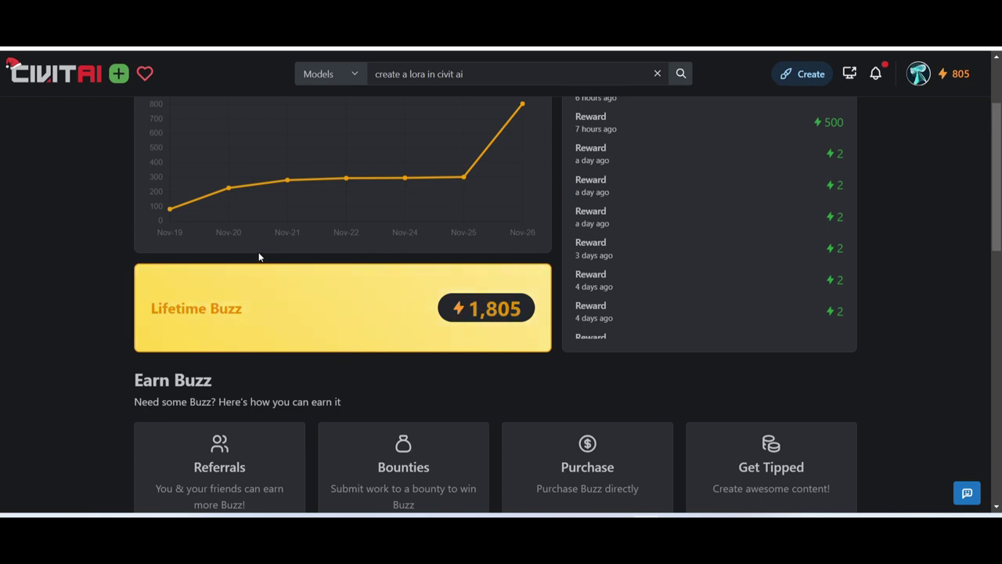
scroll(259, 257, "down", 1)
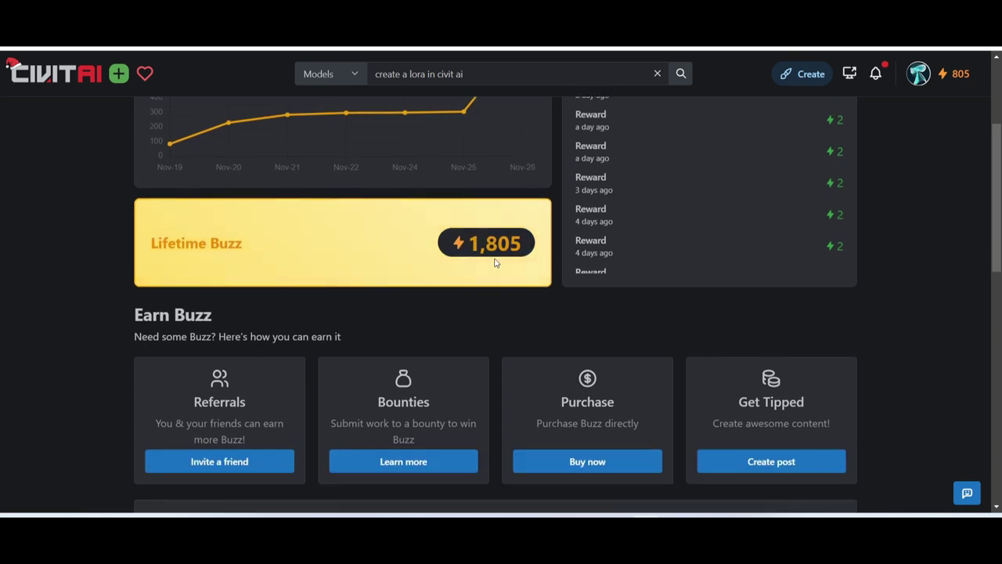
scroll(226, 270, "down", 1)
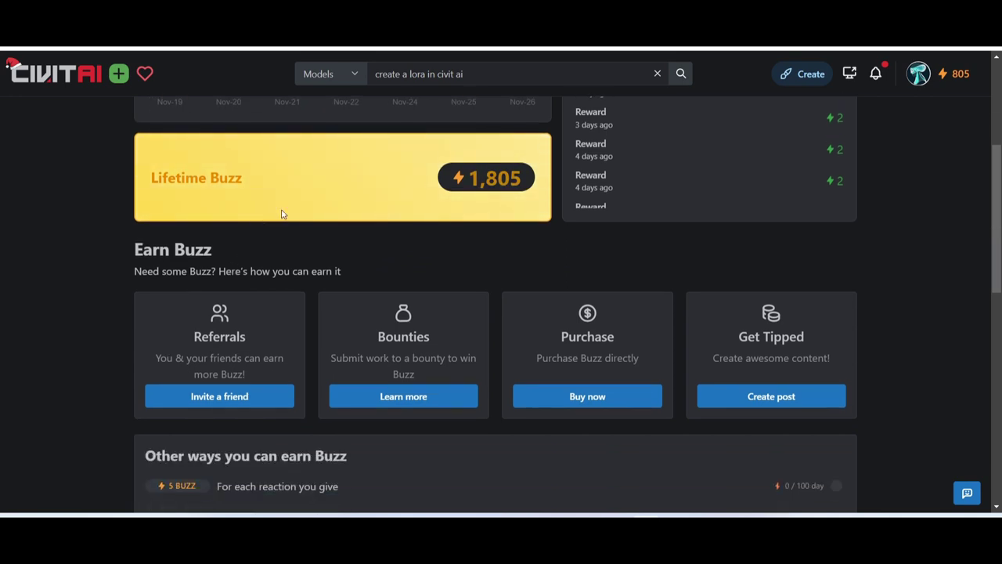
scroll(141, 310, "down", 2)
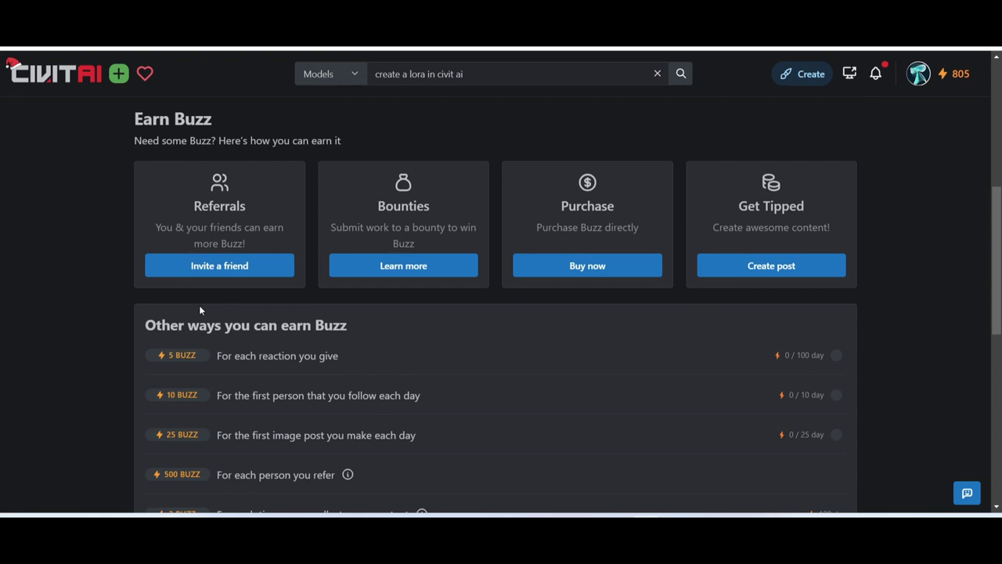
scroll(199, 310, "down", 7)
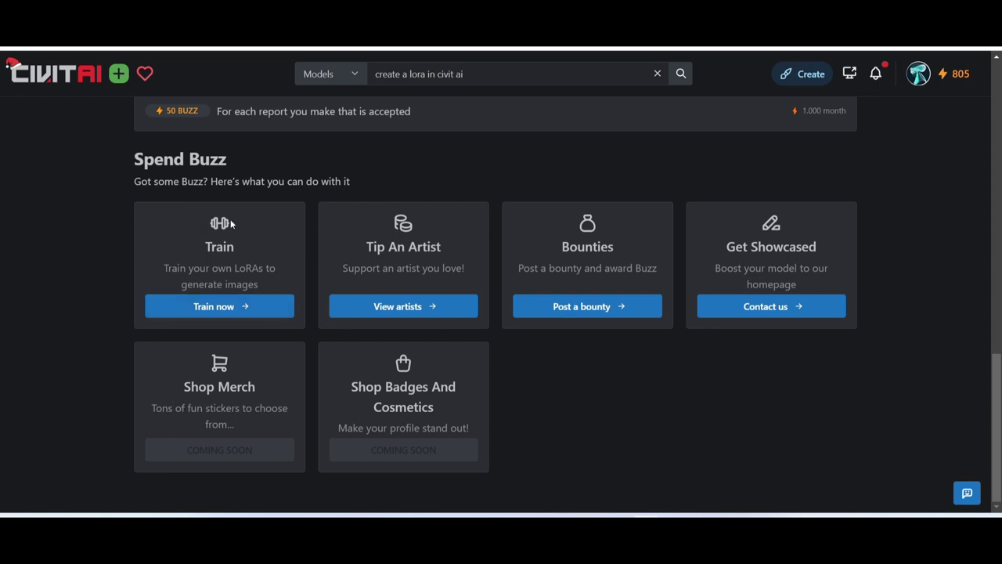
Start training a LoRA from the Spend Buzz section and review the Character, Style and Concept model types
left_click(219, 308)
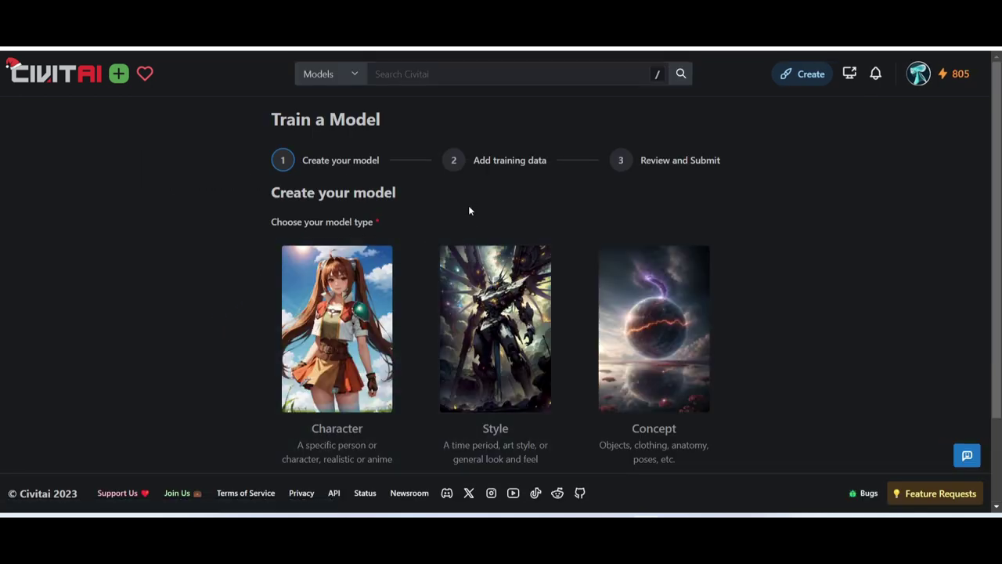
scroll(468, 207, "down", 1)
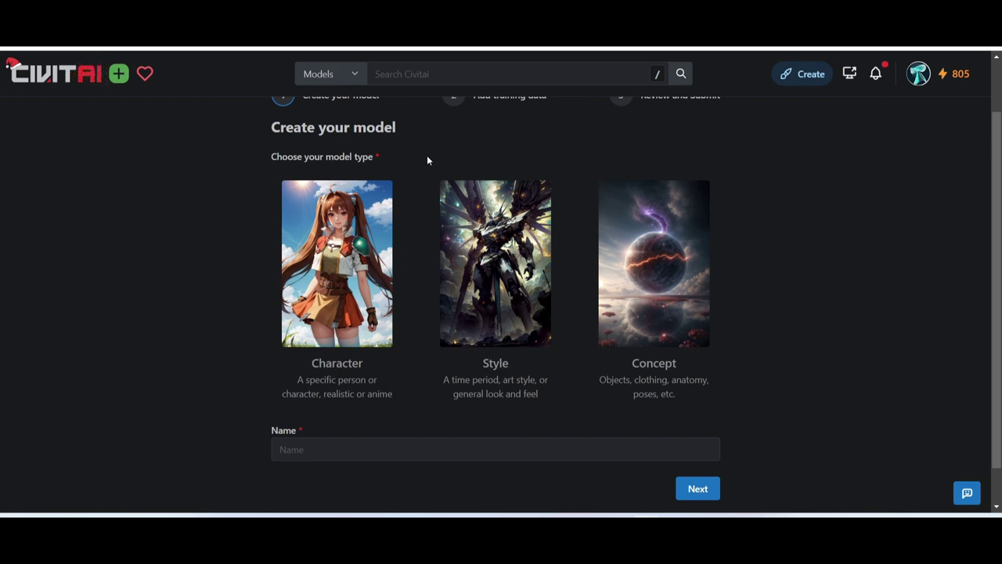
scroll(436, 161, "up", 1)
scroll(449, 216, "down", 1)
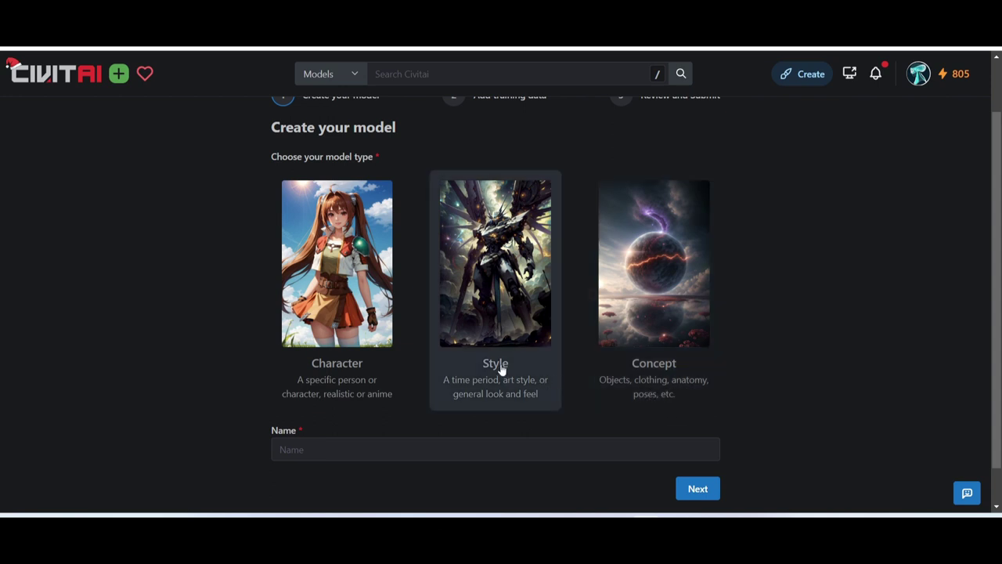
scroll(488, 191, "up", 1)
scroll(488, 191, "down", 2)
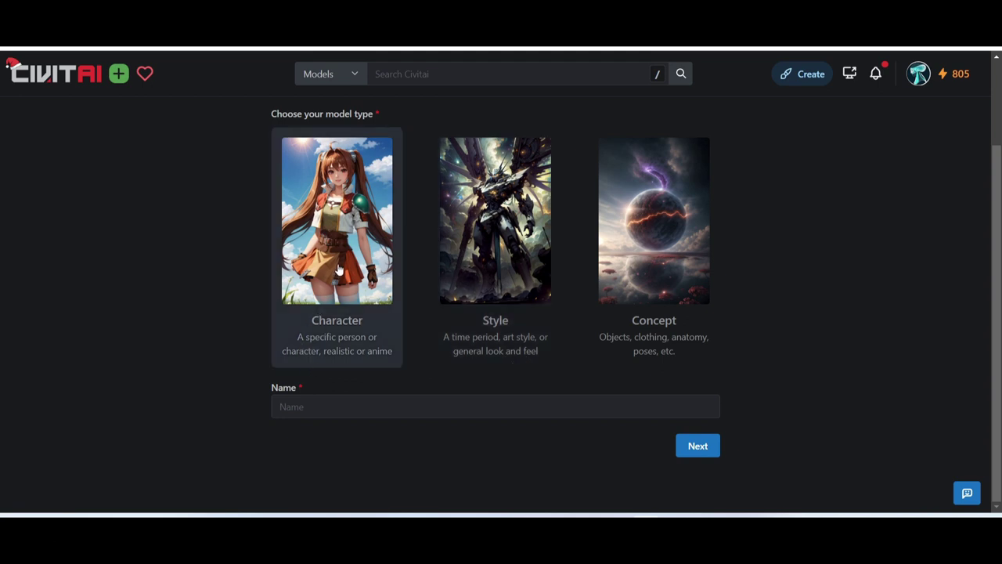
scroll(337, 270, "up", 2)
left_click(337, 297)
scroll(337, 302, "down", 1)
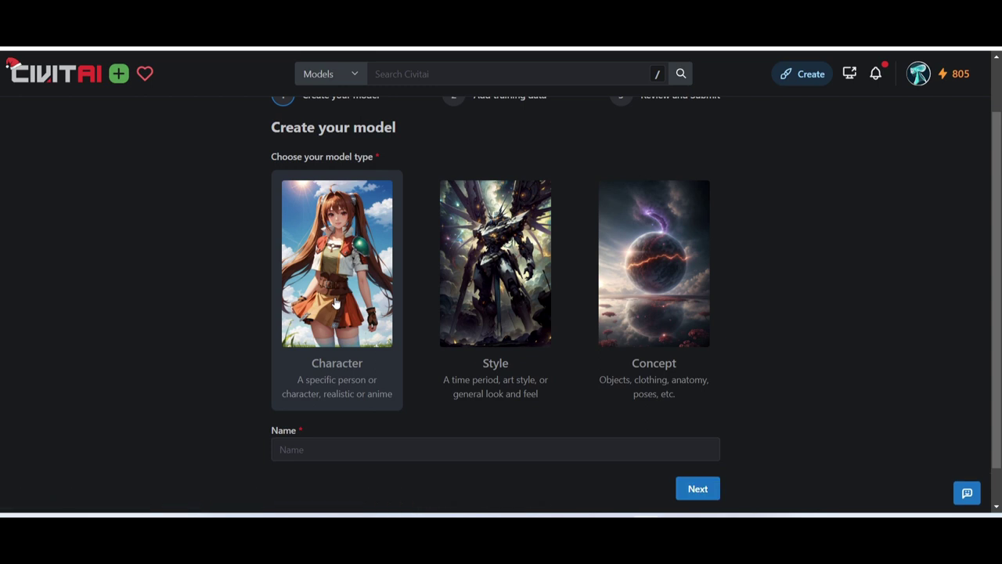
left_click(337, 301)
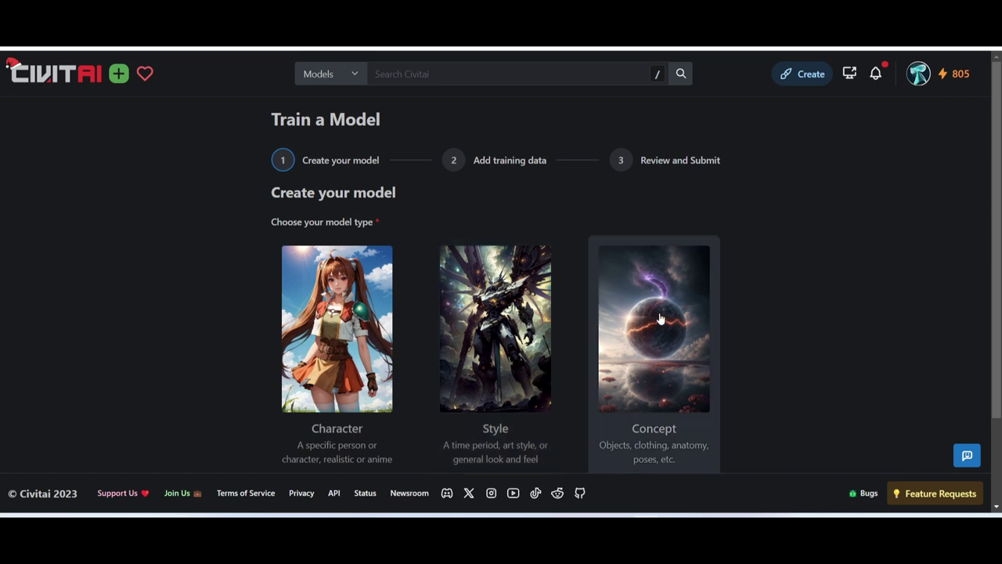
Choose Concept as the type of the model to train
left_click(658, 357)
scroll(658, 358, "down", 1)
scroll(667, 293, "up", 1)
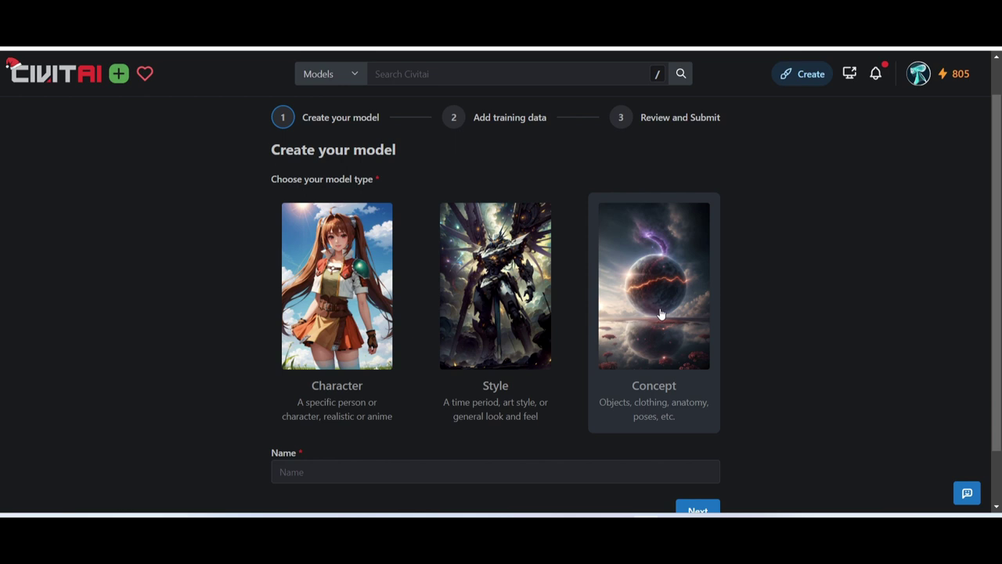
scroll(270, 376, "down", 1)
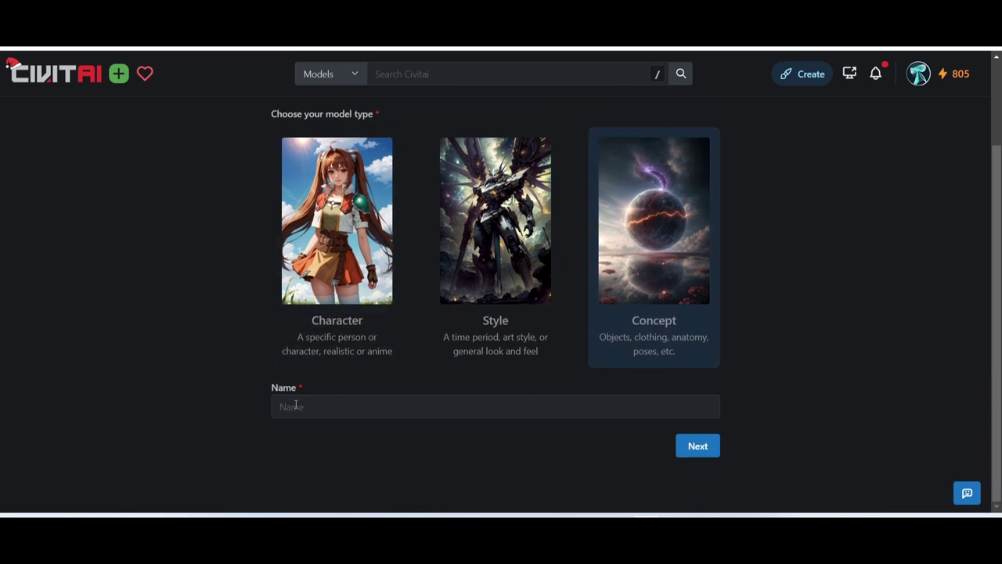
Enter "Fun Silhuette" as the model's name
left_click(289, 411)
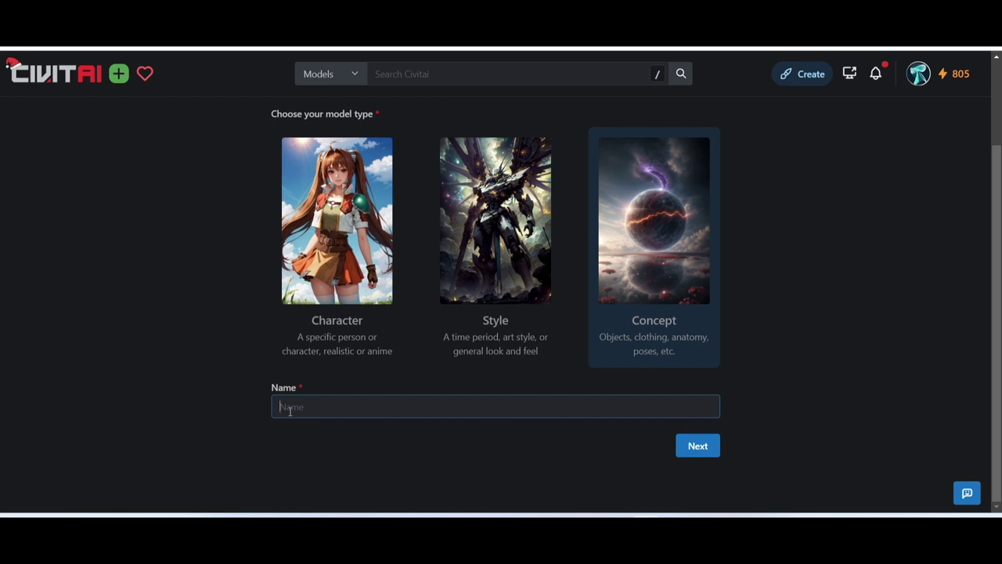
type("F")
key("BackSpace")
type("F")
type("i")
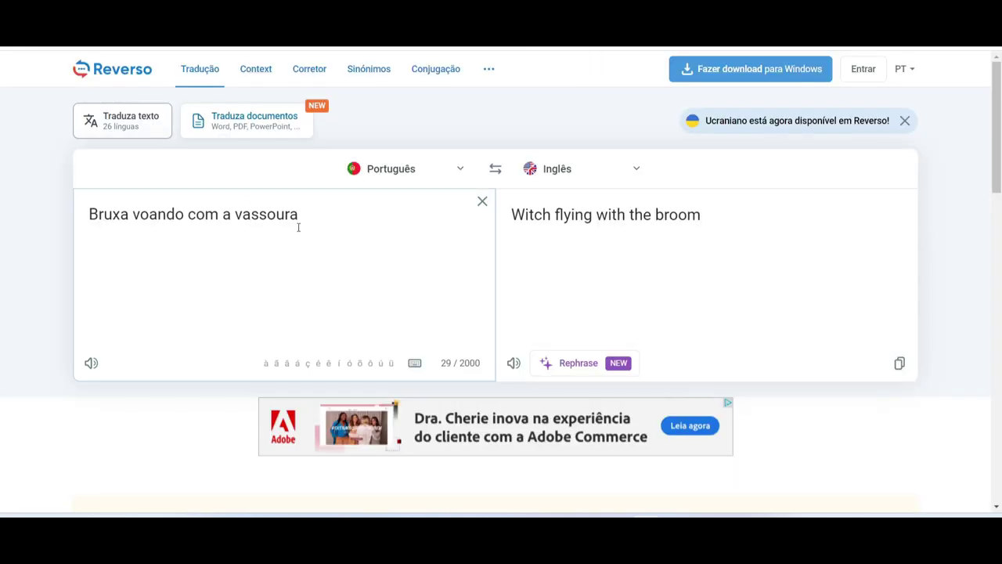
Switch to Reverso, translate "Silhueta Divertida" from Portuguese to English, and copy the translation
left_click_drag(299, 227, 2, 193)
type("Su")
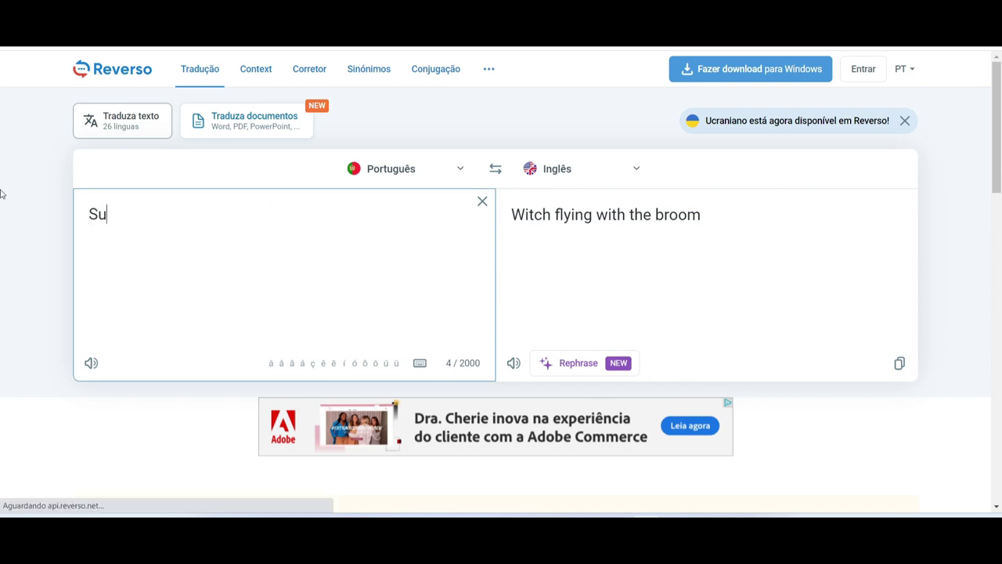
key("BackSpace")
type("l")
key("BackSpace")
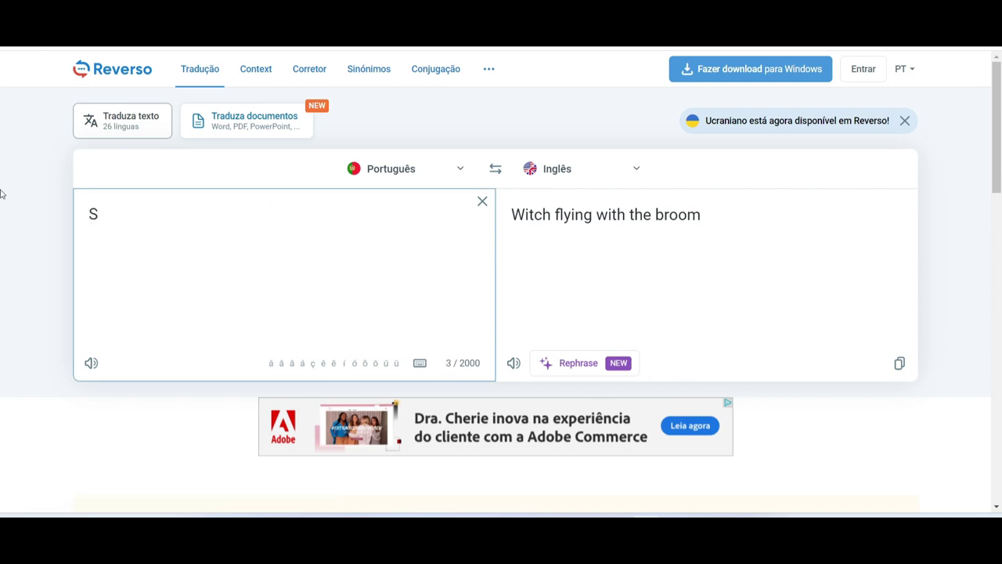
type("ilhueta")
type("Divertida")
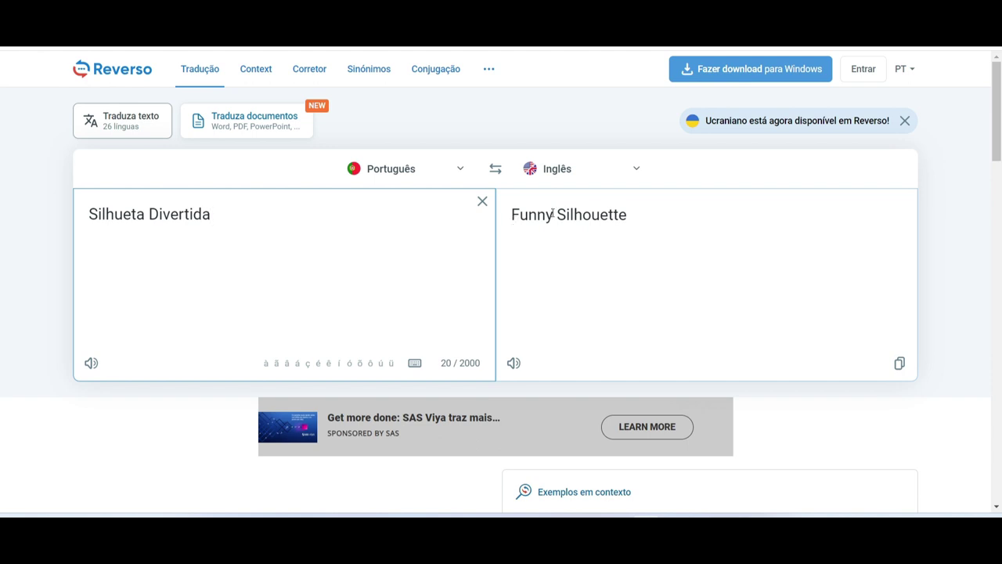
mouse_move(597, 31)
left_click_drag(627, 214, 505, 211)
key("ctrl+c")
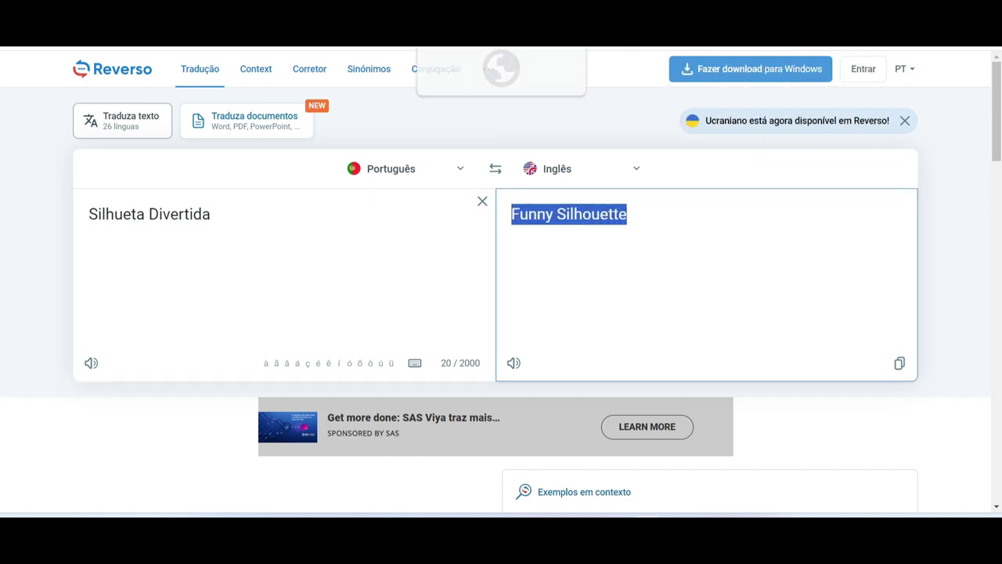
Back in Civitai, replace the model's name with the copied "Funny Silhouette" and continue to adding training data
left_click(88, 87)
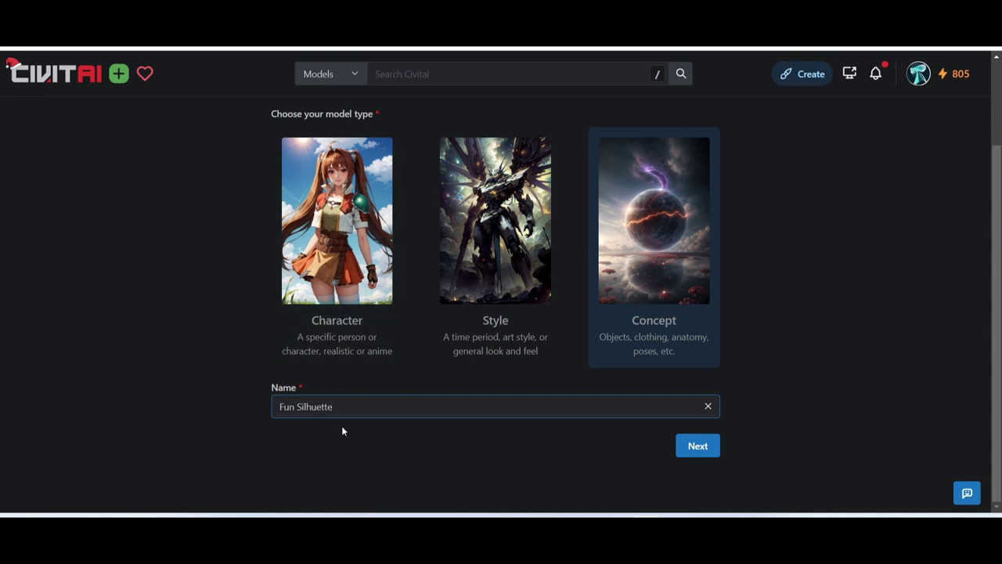
left_click_drag(335, 407, 231, 400)
key("ctrl+v")
left_click(701, 447)
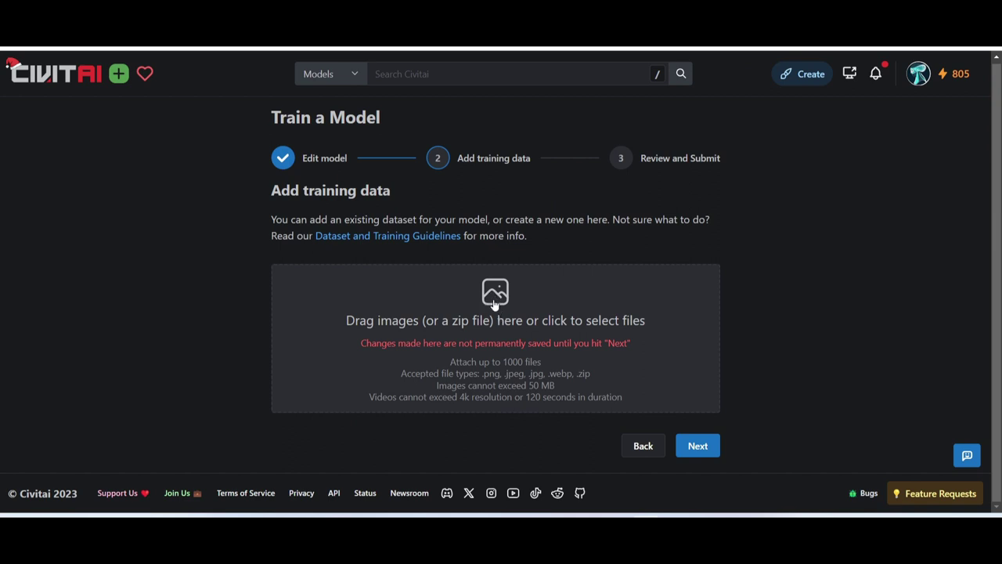
Add all images from the Silhouettes folder in Treinamento de Modelo, 001 - Capoeira Dancing through 100 - Witch flying with the broom, as training data
left_click(494, 304)
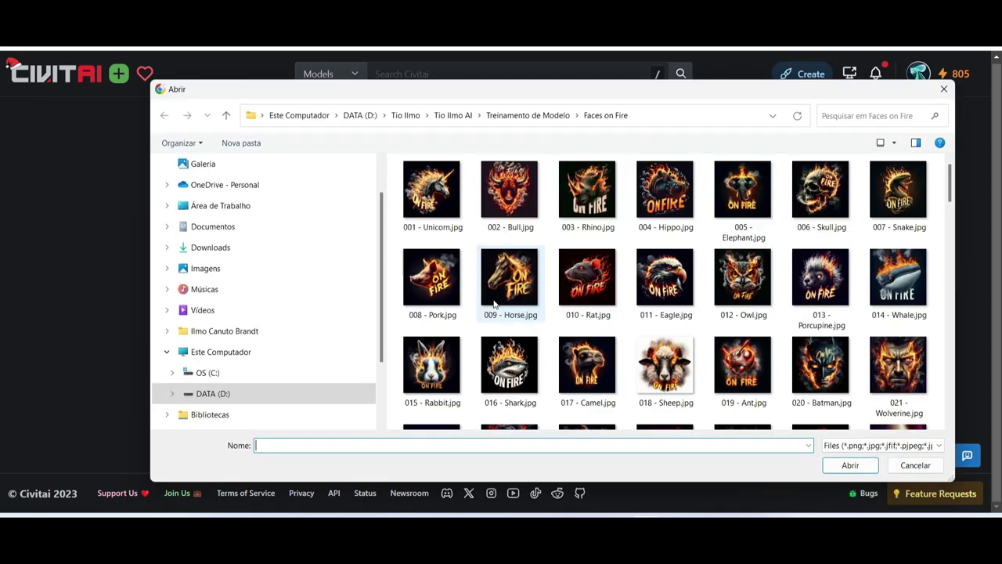
left_click(509, 114)
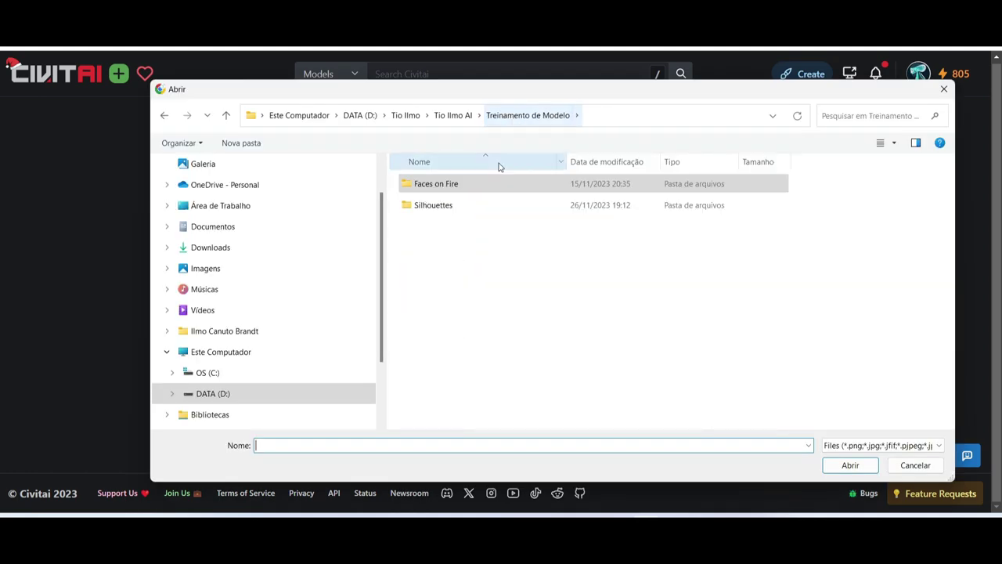
left_click(432, 211)
double_click(430, 215)
left_click(424, 199)
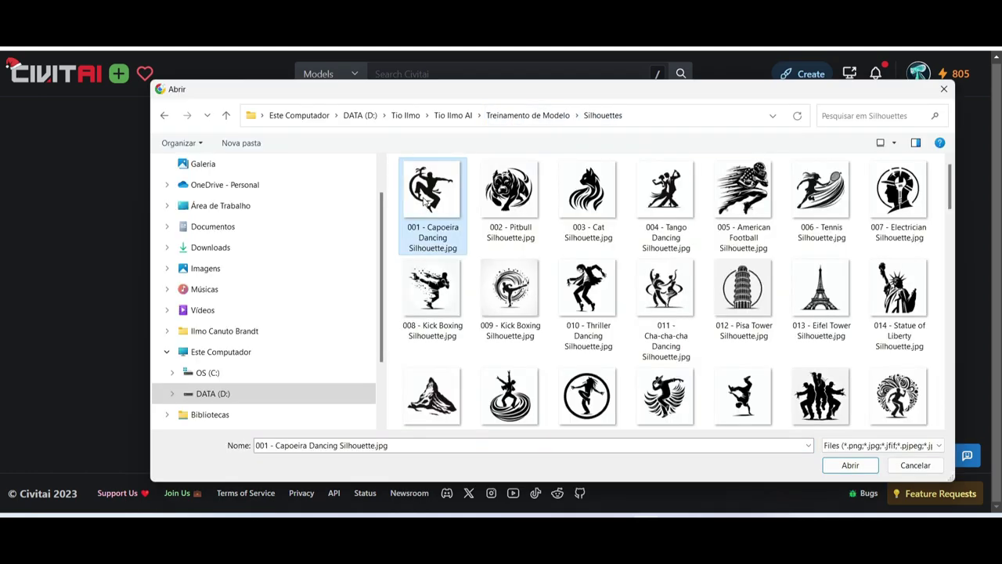
left_click_drag(948, 202, 949, 415)
left_click(579, 356, "shift")
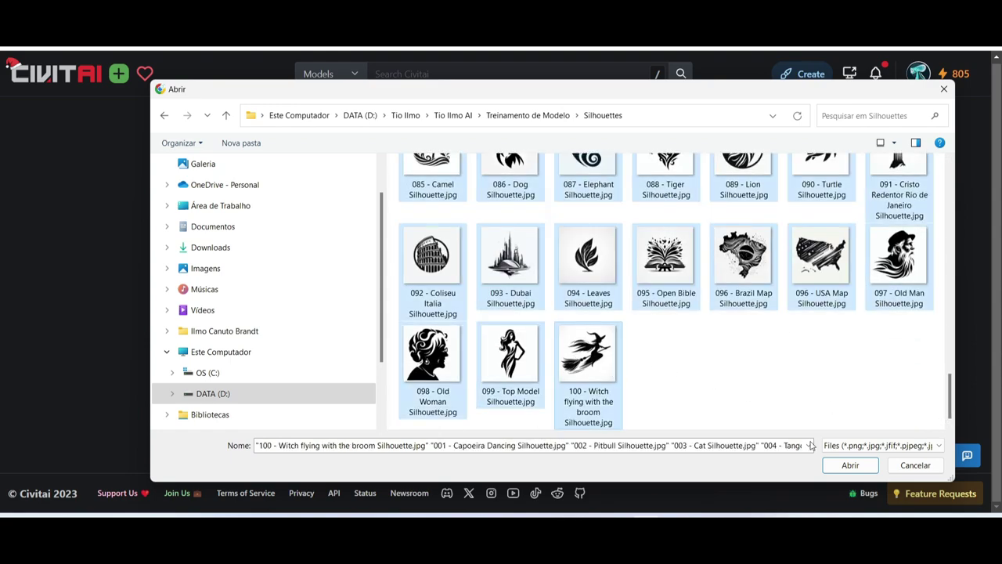
left_click(850, 465)
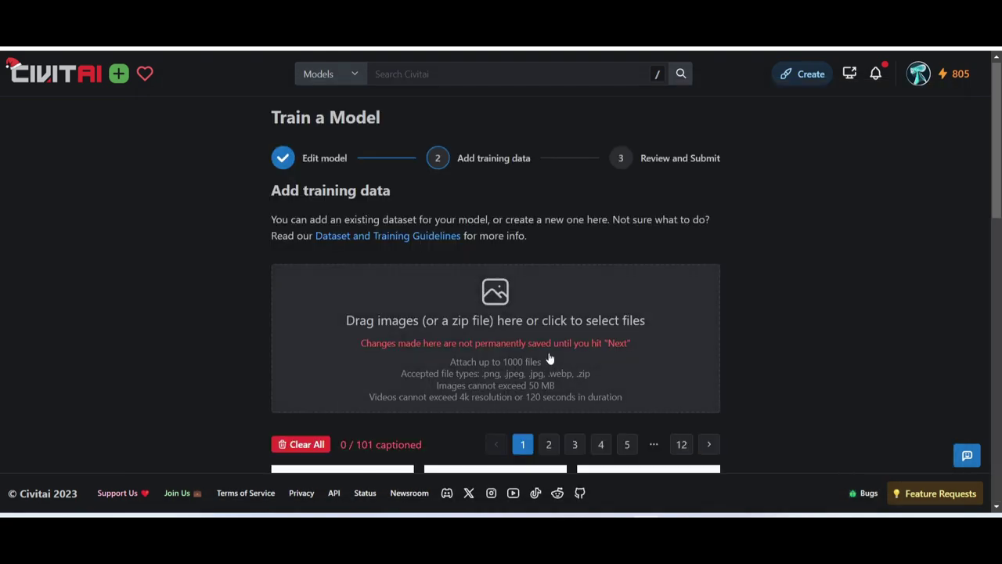
Examine the uploaded silhouettes, their caption fields, and the Data Ownership and Sharing options
scroll(427, 351, "down", 8)
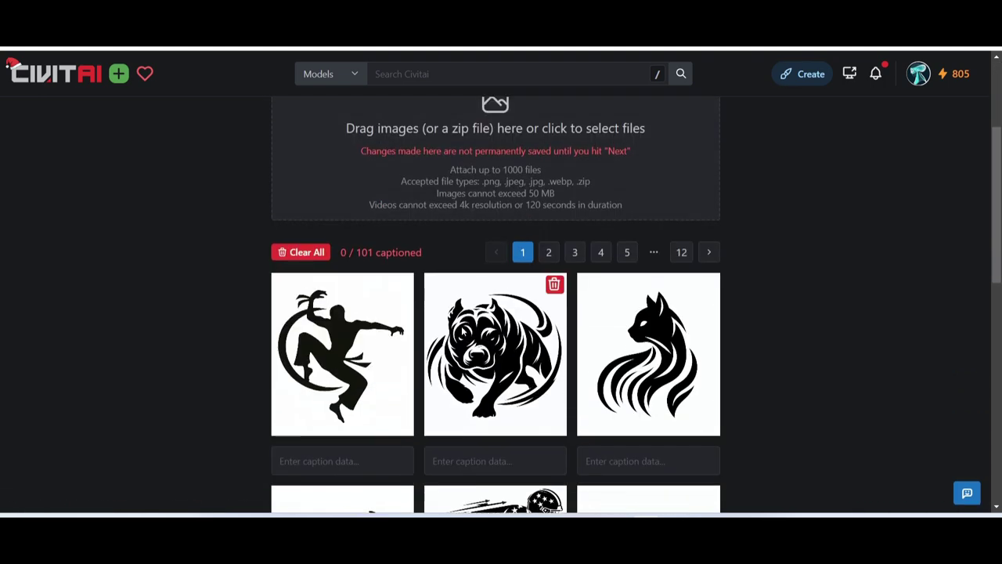
scroll(476, 364, "down", 3)
scroll(508, 274, "up", 9)
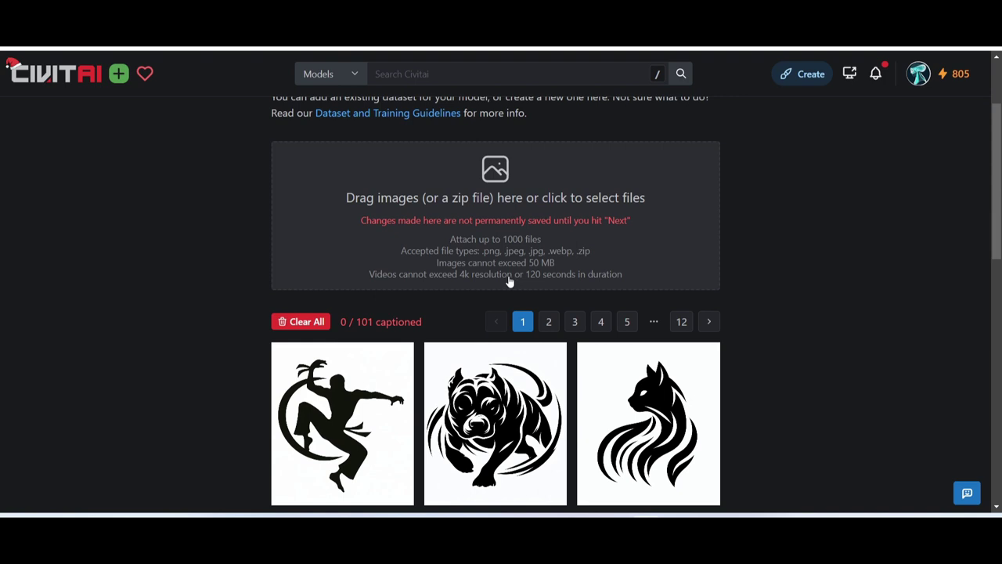
scroll(441, 268, "down", 2)
scroll(441, 268, "down", 2)
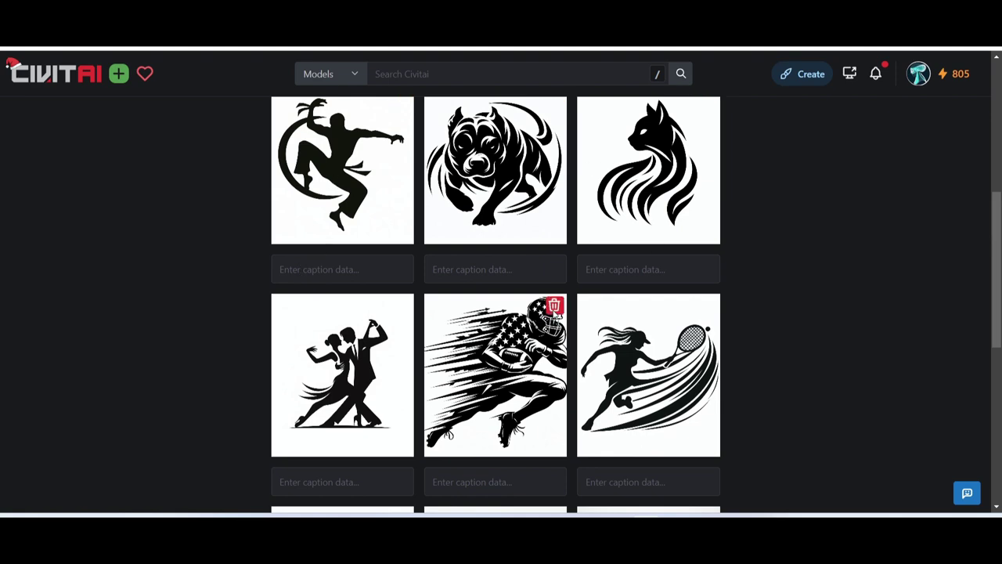
scroll(484, 358, "down", 2)
scroll(483, 358, "down", 4)
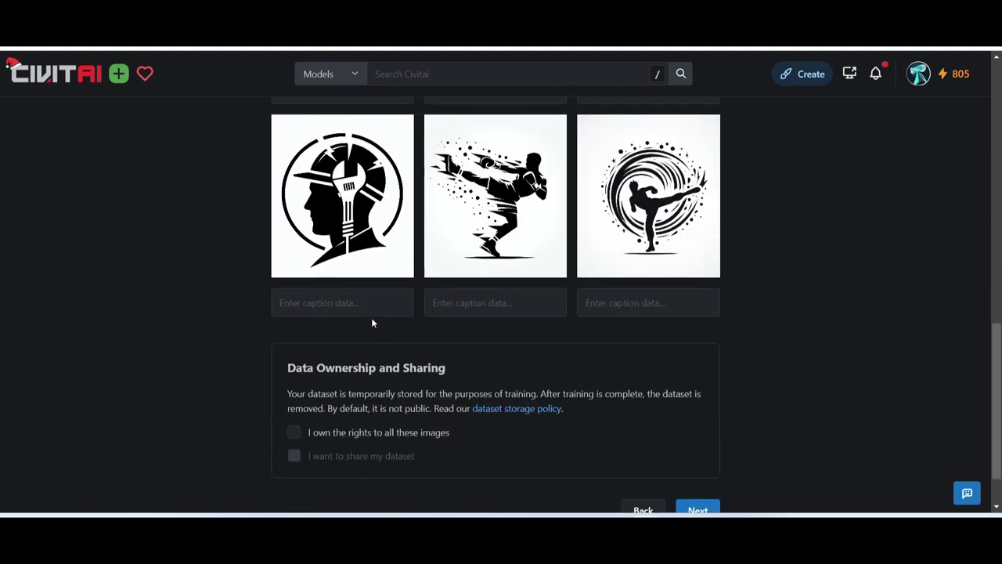
scroll(371, 320, "up", 7)
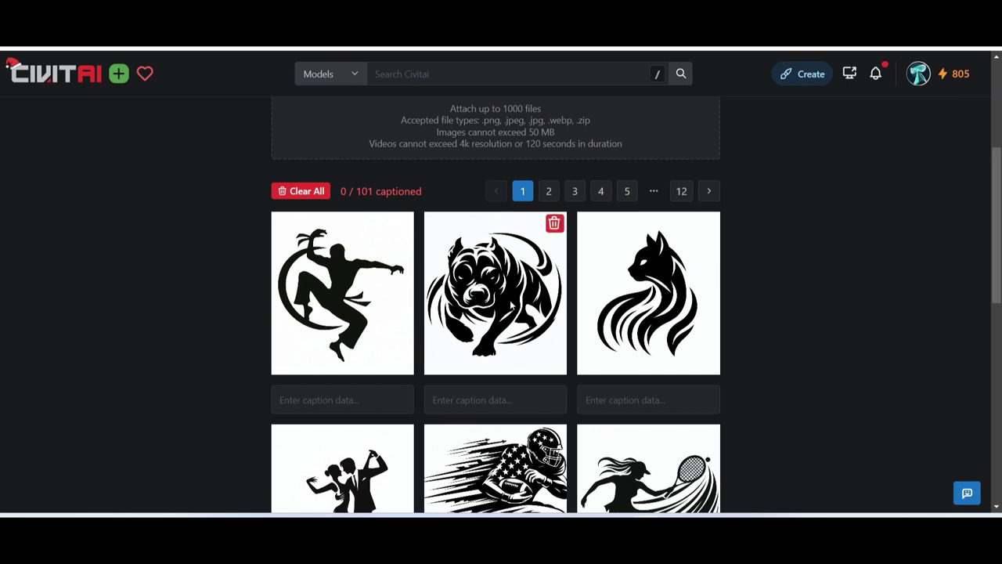
Finish the last image caption, declare ownership of the rights to all the images, and continue to Review and Submit
mouse_move(702, 537)
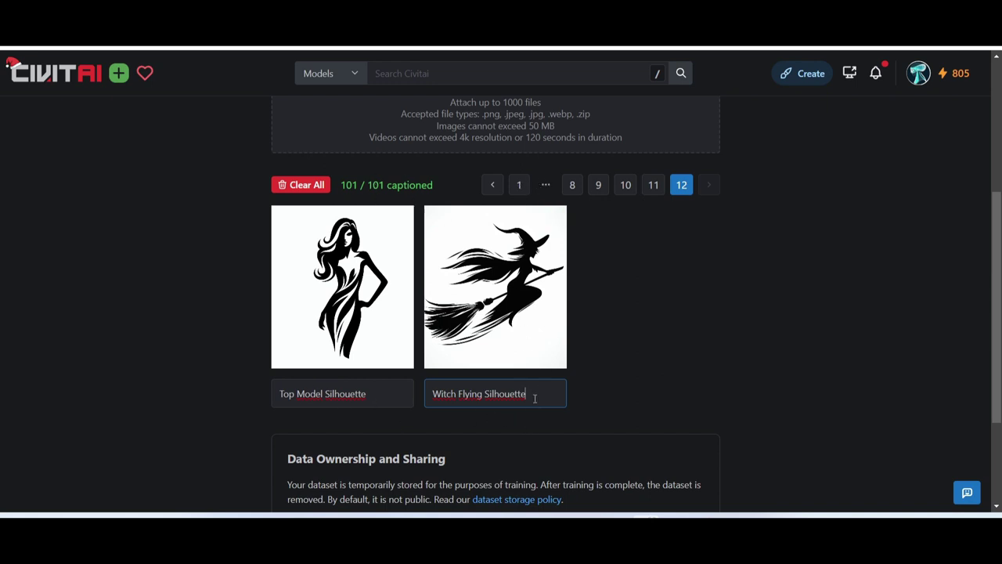
left_click(342, 424)
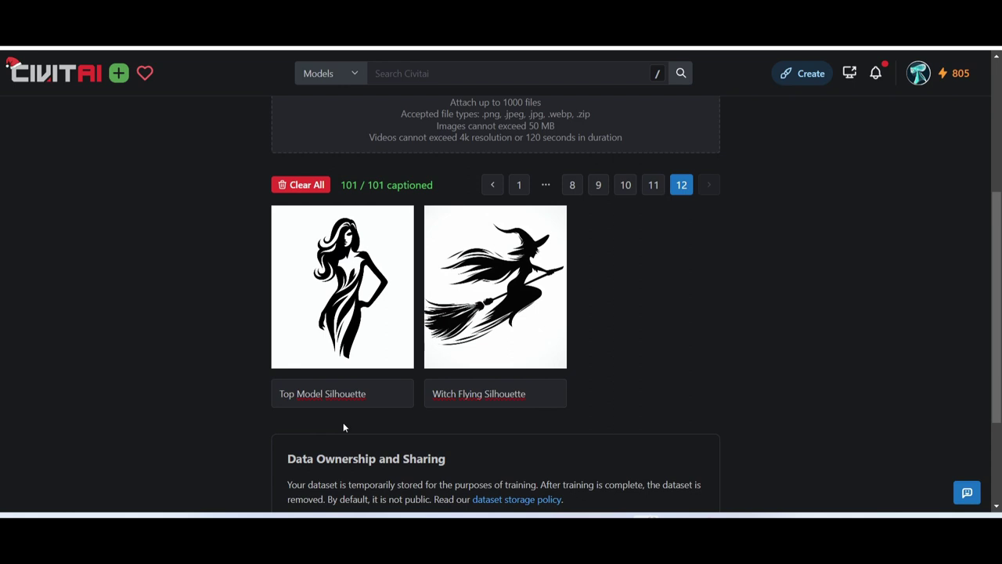
scroll(343, 425, "down", 2)
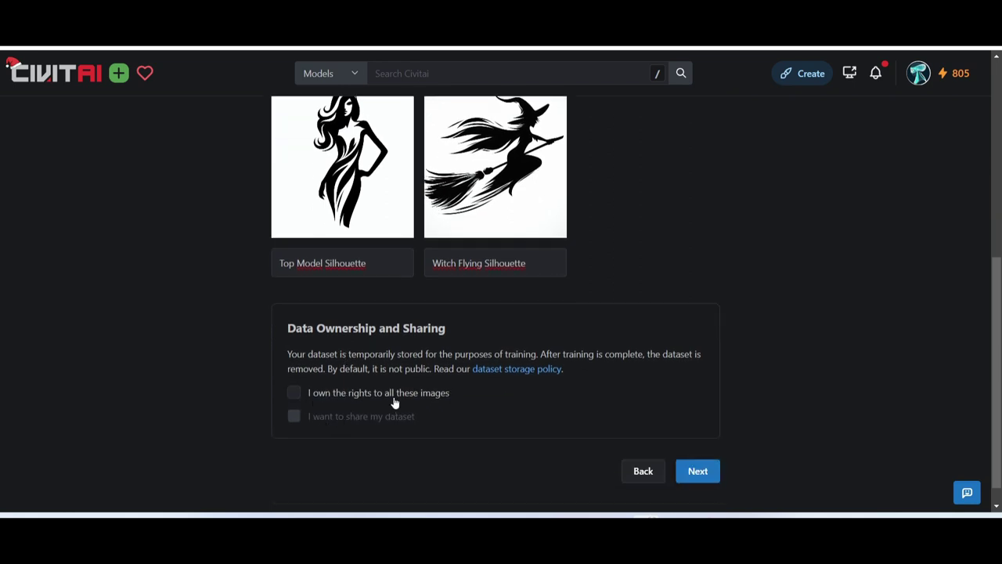
left_click(295, 394)
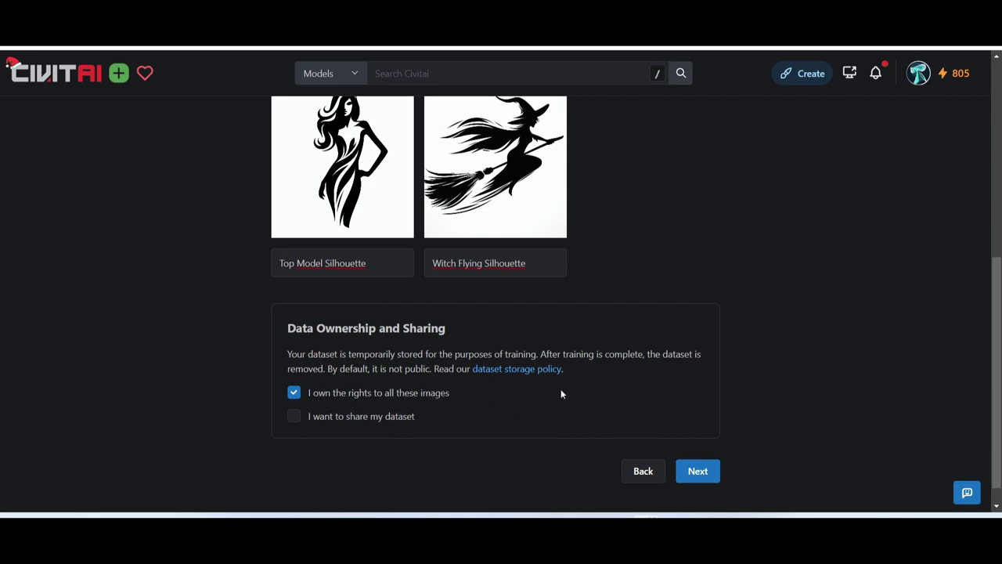
left_click(702, 473)
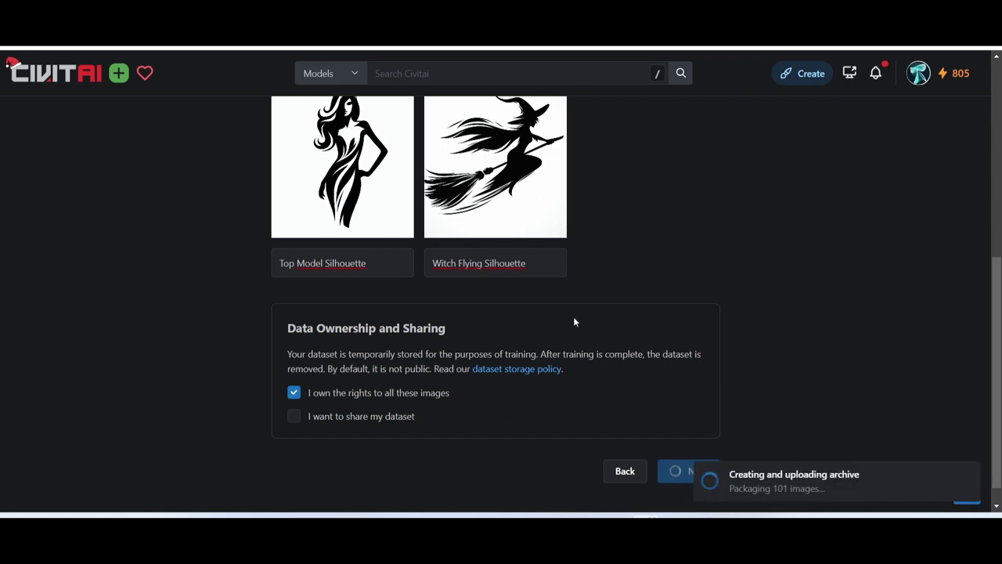
scroll(573, 315, "up", 2)
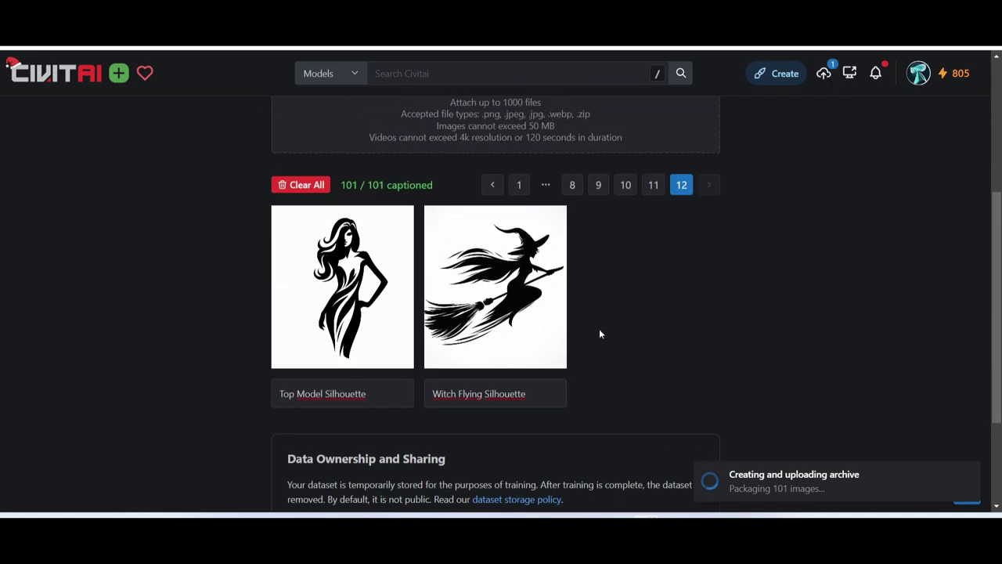
scroll(599, 328, "down", 1)
scroll(600, 328, "down", 2)
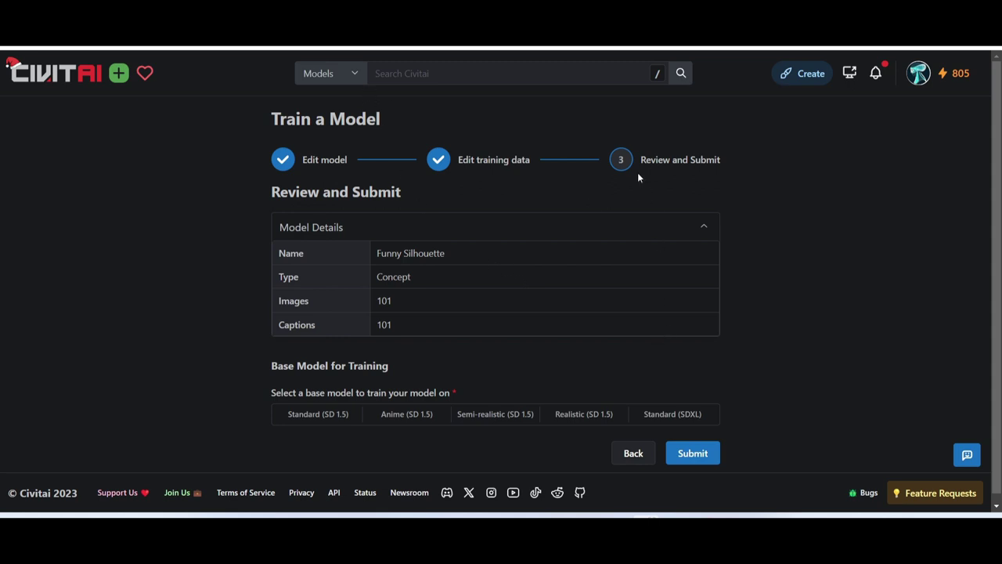
Choose Standard (SD 1.5) as the base model for training
left_click(694, 455)
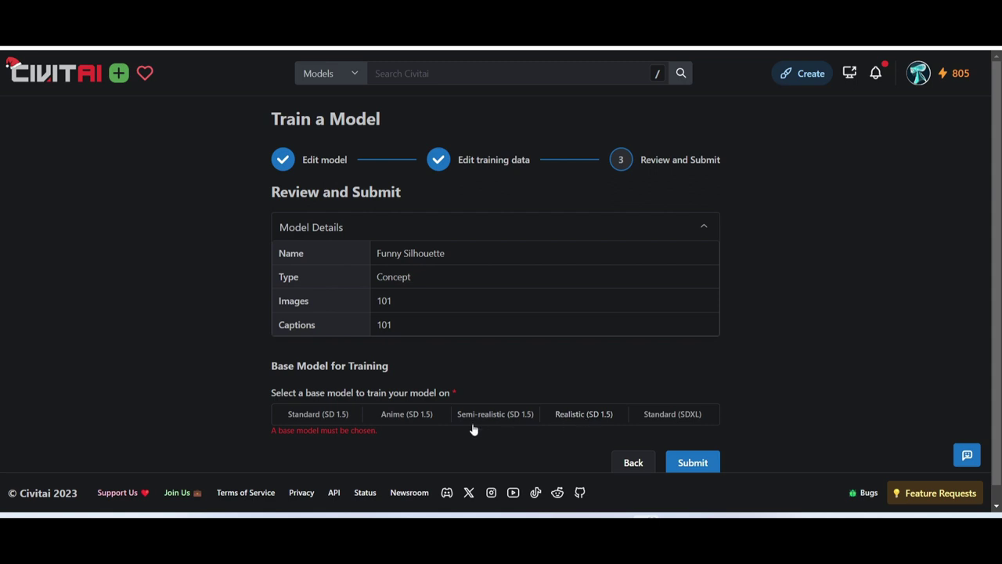
left_click(316, 416)
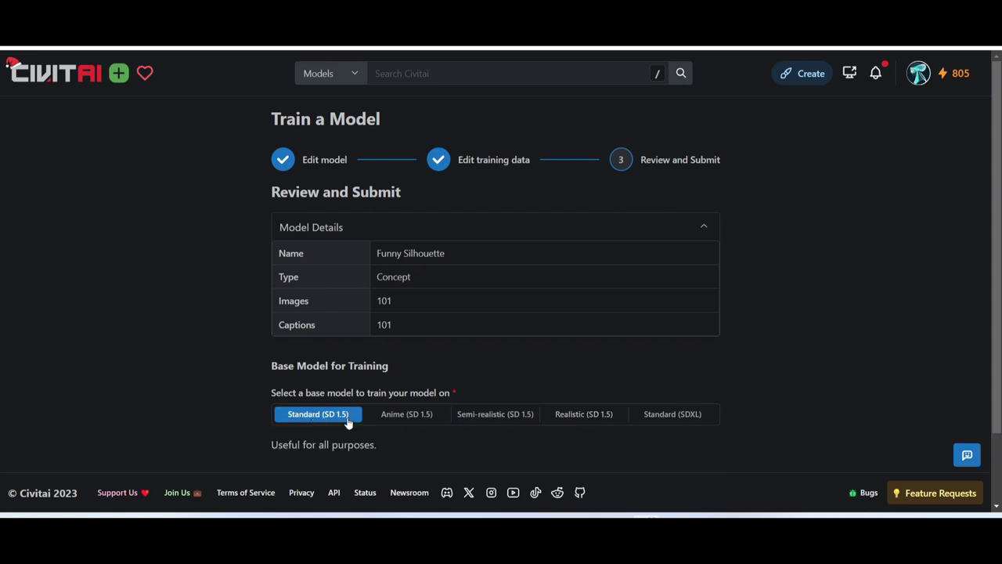
scroll(438, 426, "down", 1)
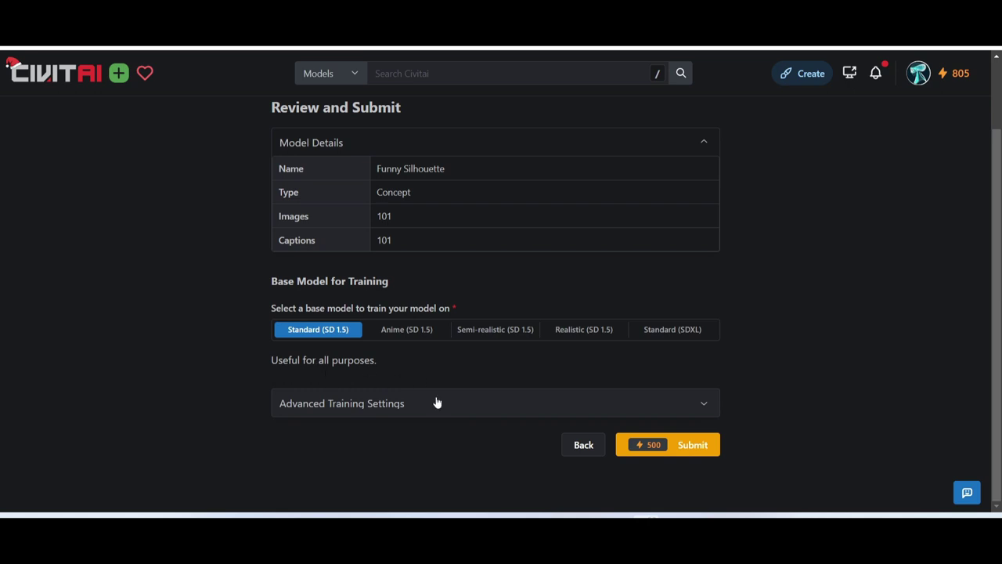
Expand the Advanced Training Settings and review all parameters from Epochs through Optimizer Args
left_click(701, 406)
scroll(552, 408, "down", 2)
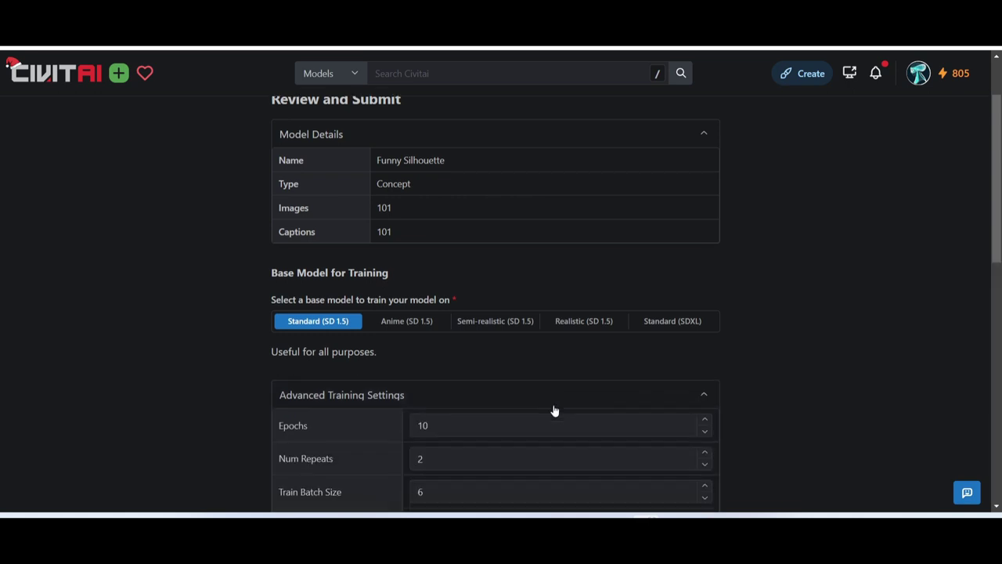
scroll(493, 300, "down", 3)
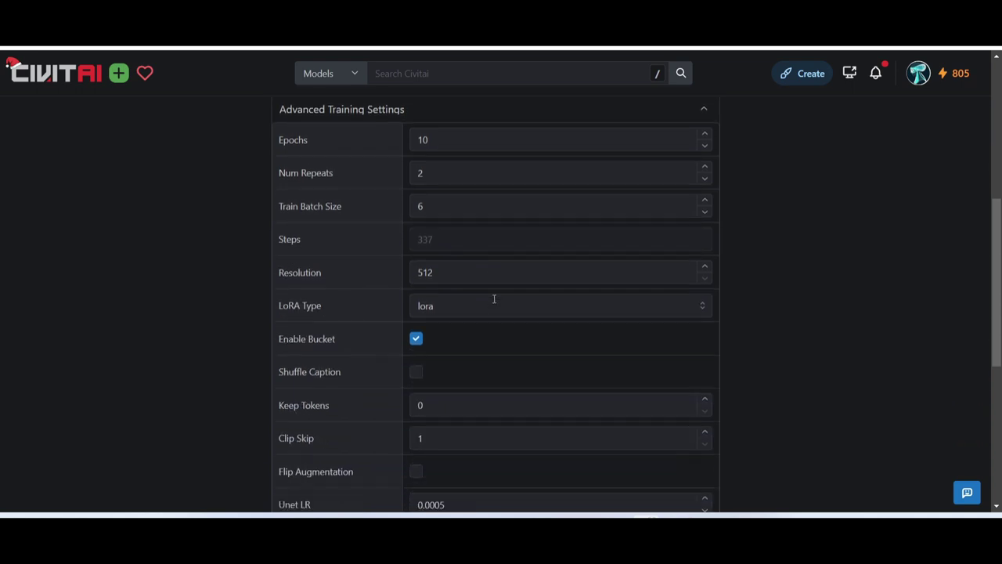
scroll(493, 303, "down", 3)
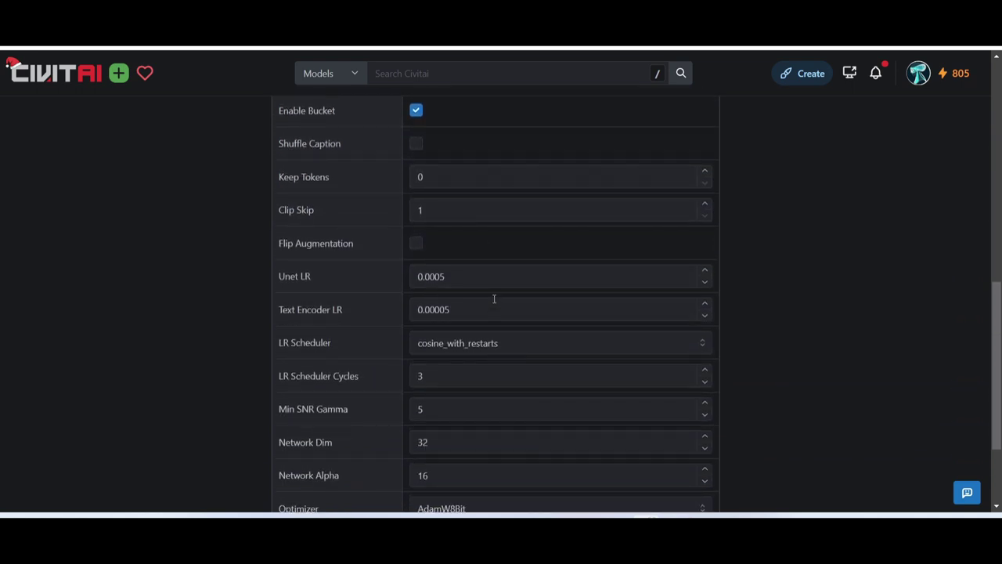
scroll(494, 298, "down", 2)
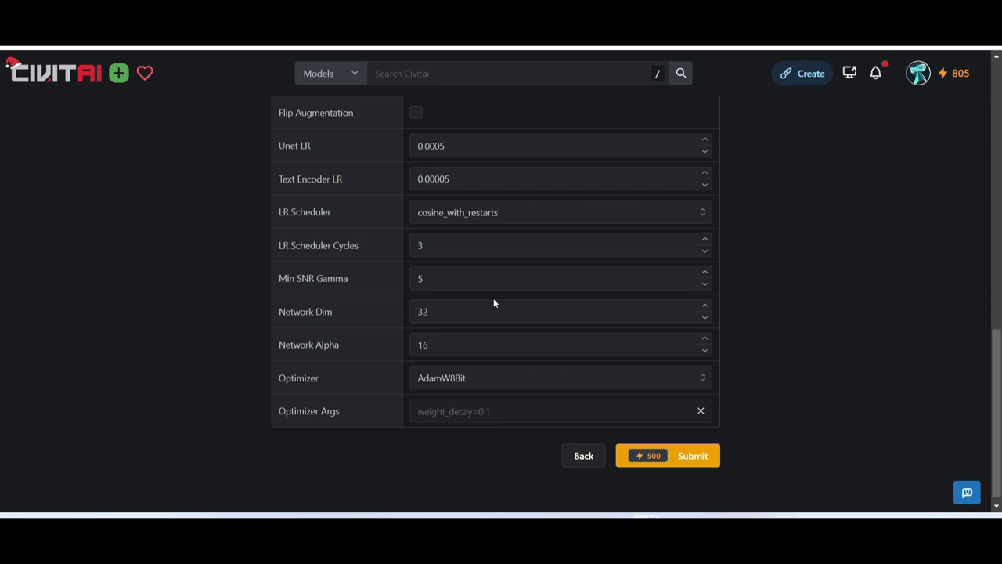
scroll(493, 303, "up", 5)
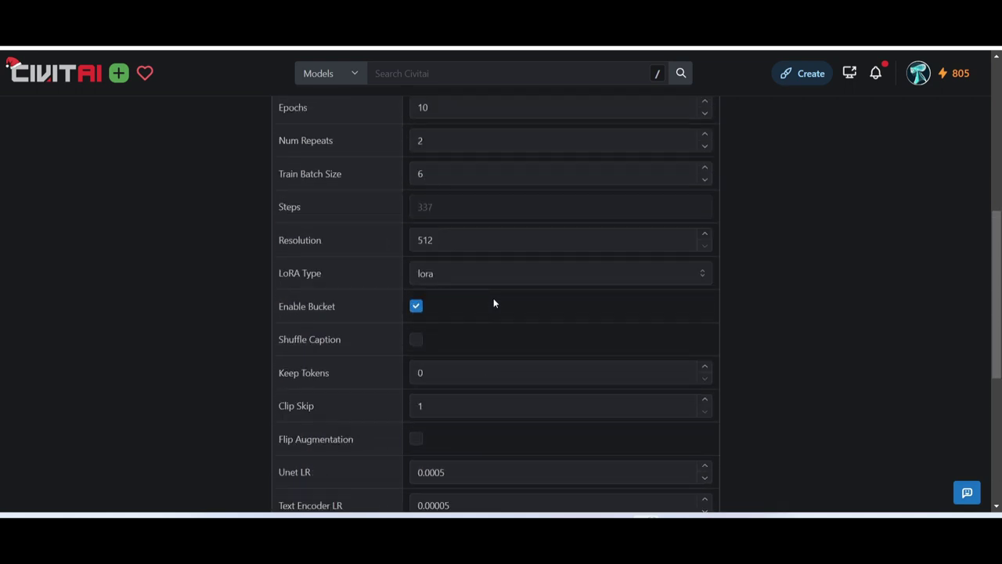
scroll(494, 298, "down", 5)
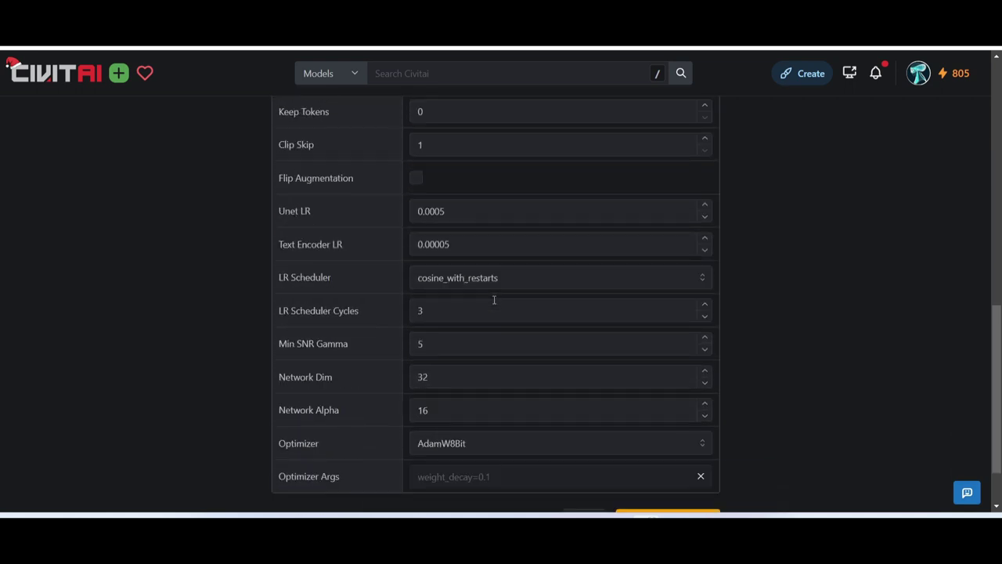
Submit the training run, confirm the 500 Buzz transaction, and check the Funny Silhouette entry's training status
left_click(682, 447)
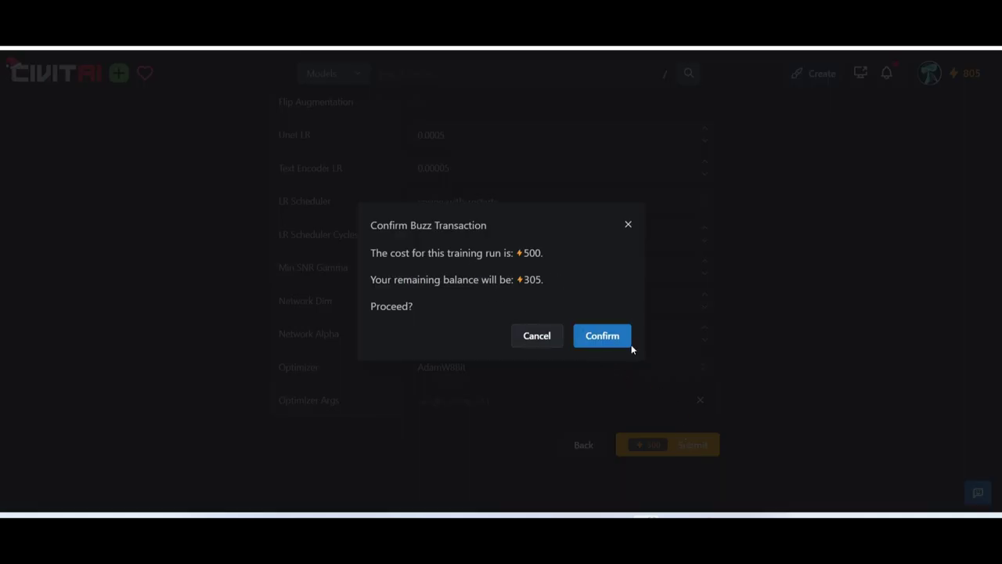
left_click(608, 338)
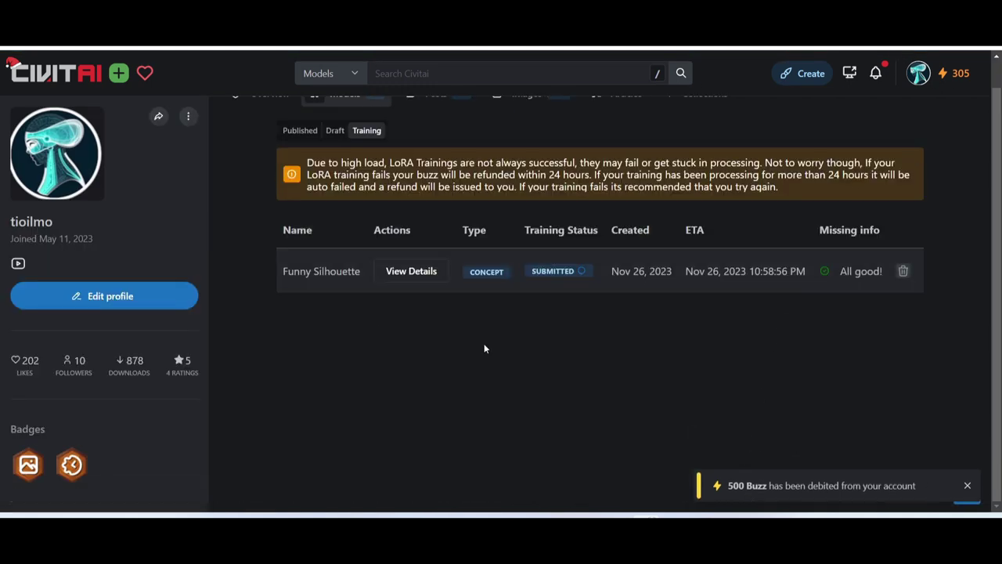
scroll(370, 330, "up", 1)
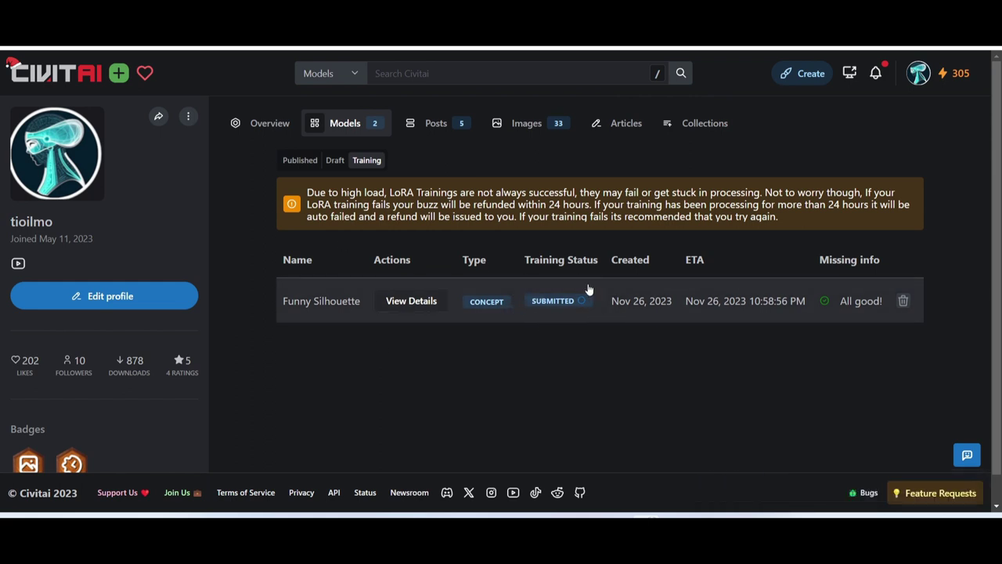
mouse_move(564, 284)
mouse_move(574, 301)
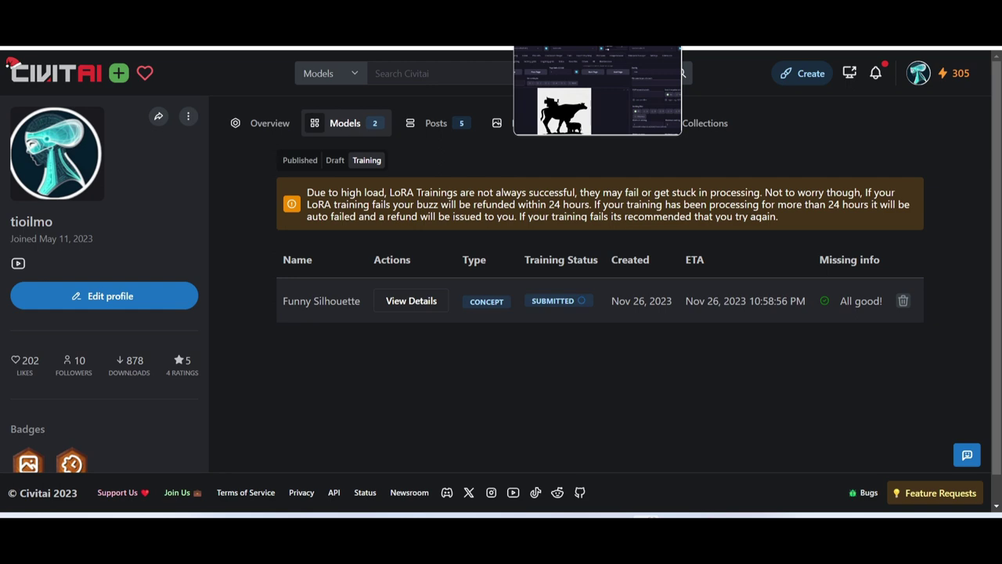
Switch to the Stable Diffusion web UI and look through the installed Lora models in txt2img
left_click(548, 31)
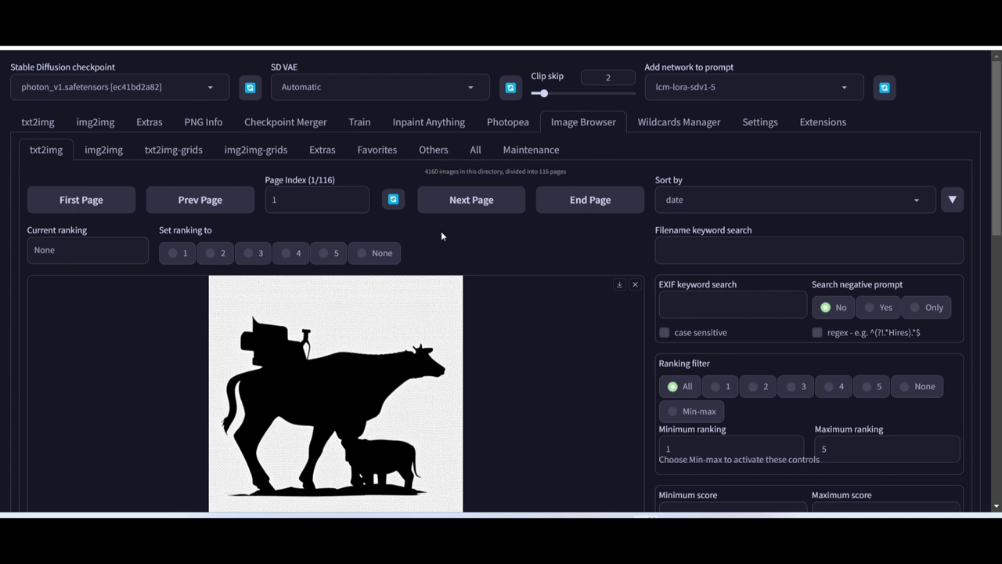
left_click(35, 122)
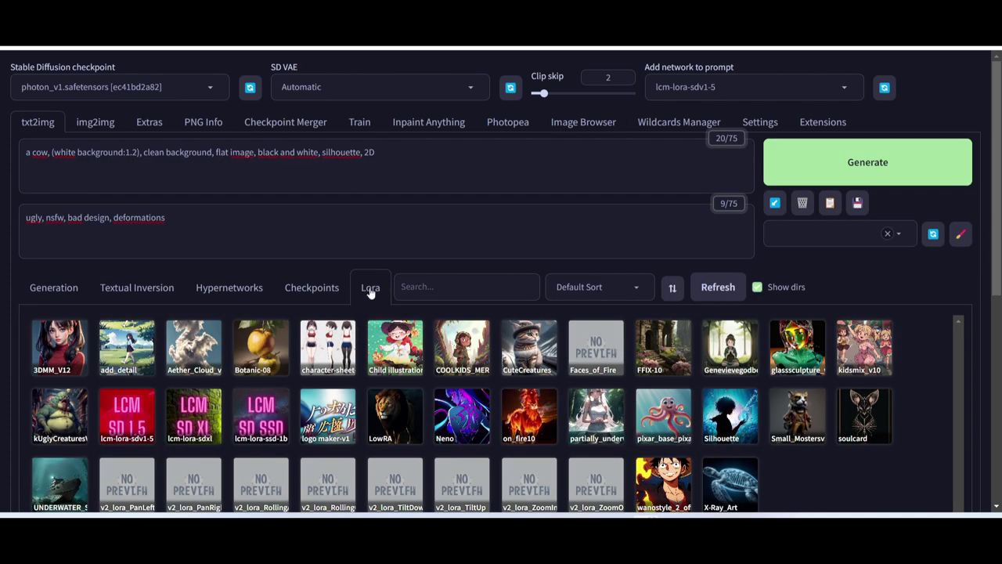
scroll(693, 336, "down", 2)
mouse_move(724, 377)
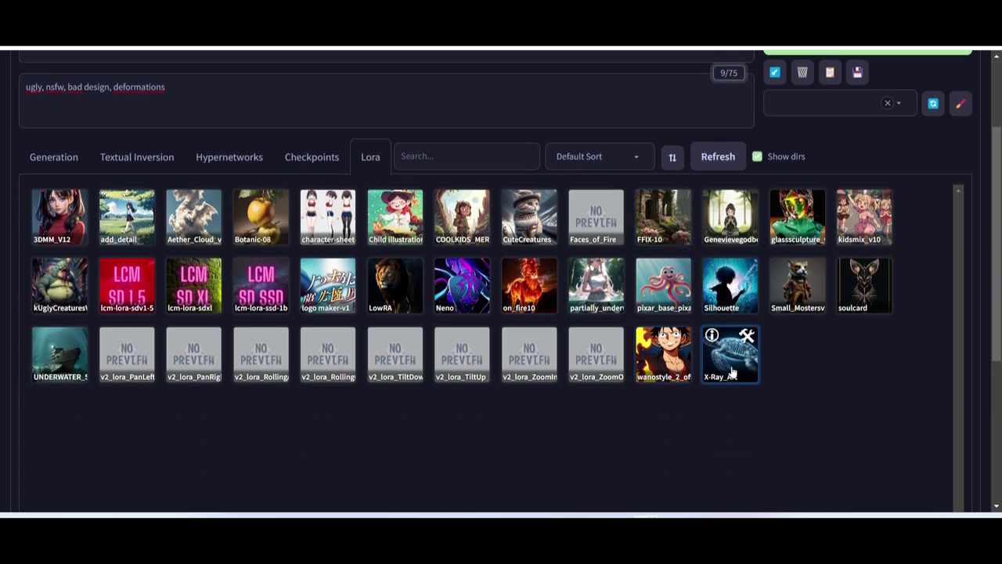
scroll(368, 235, "up", 2)
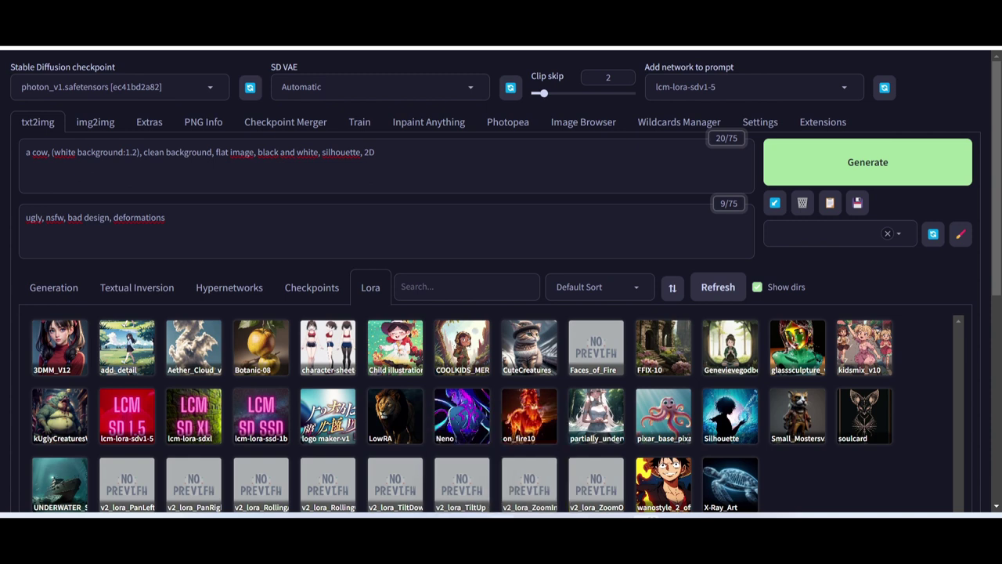
Switch to File Explorer and open the Lora folder inside A1111, stable-diffusion-webui, models on the DATA (D:) drive
left_click(646, 516)
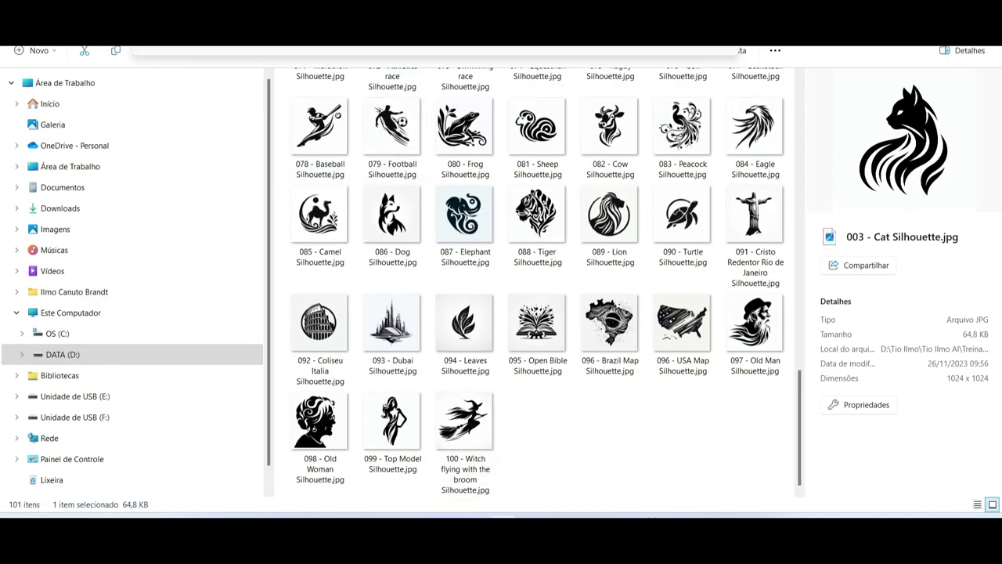
left_click(62, 354)
double_click(317, 123)
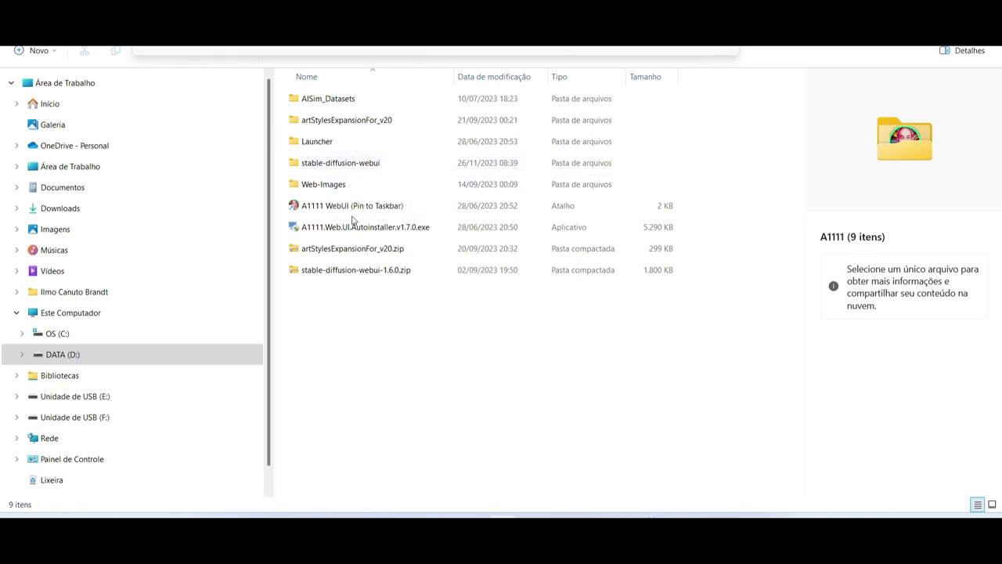
left_click(333, 165)
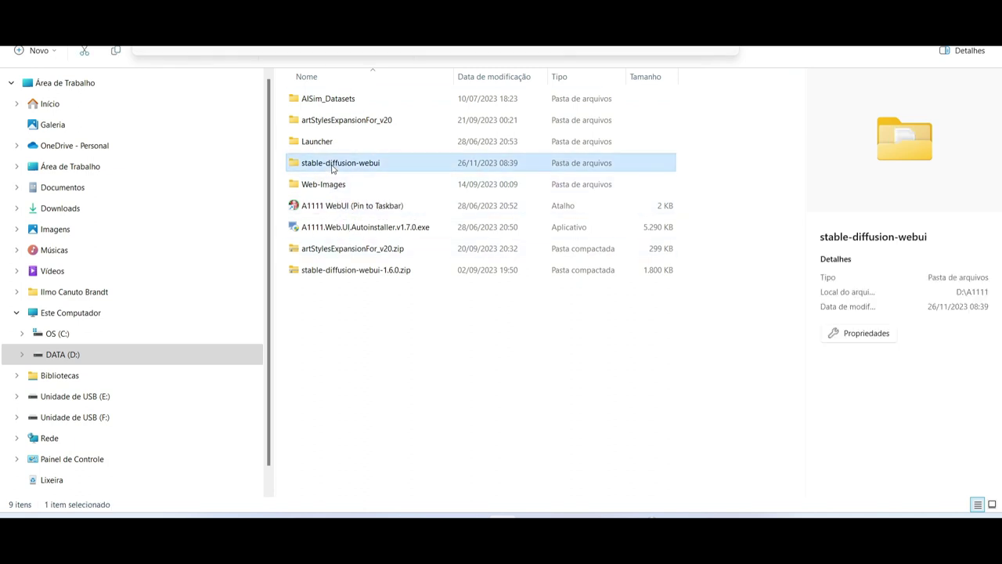
double_click(333, 166)
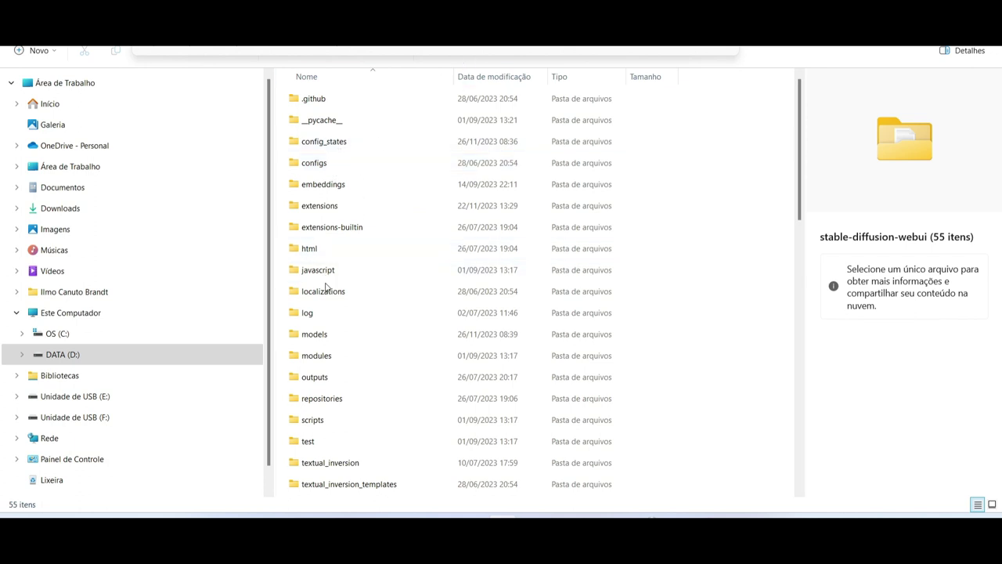
double_click(312, 333)
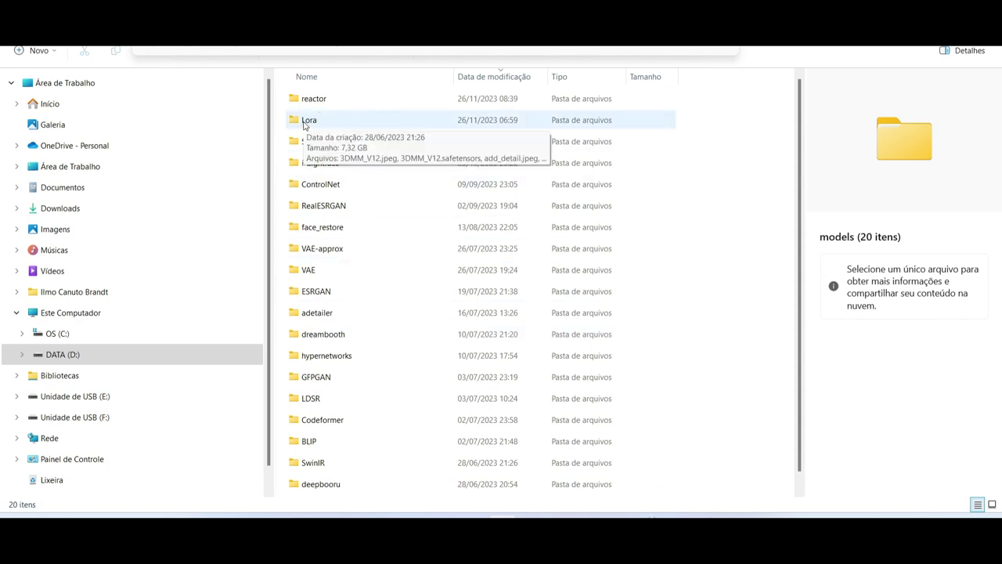
double_click(305, 121)
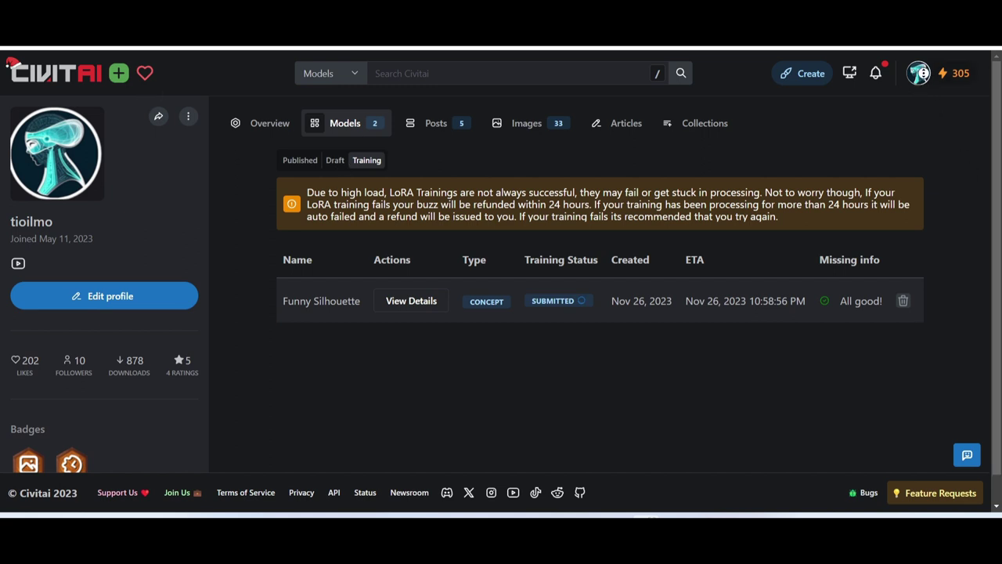
Leave the Training list for the Civitai home page, then open your own profile's overview
scroll(920, 75, "down", 1)
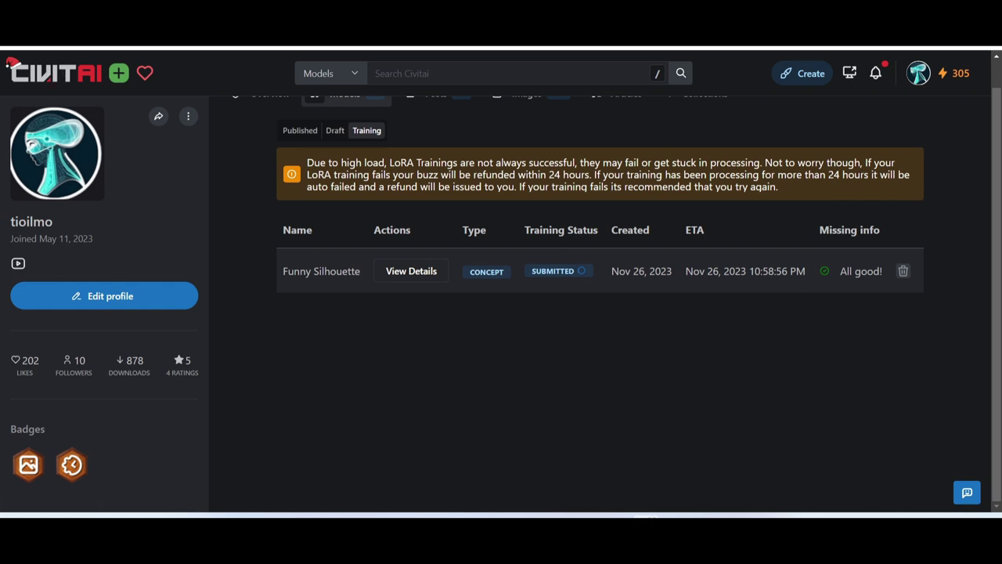
left_click(55, 73)
left_click(930, 74)
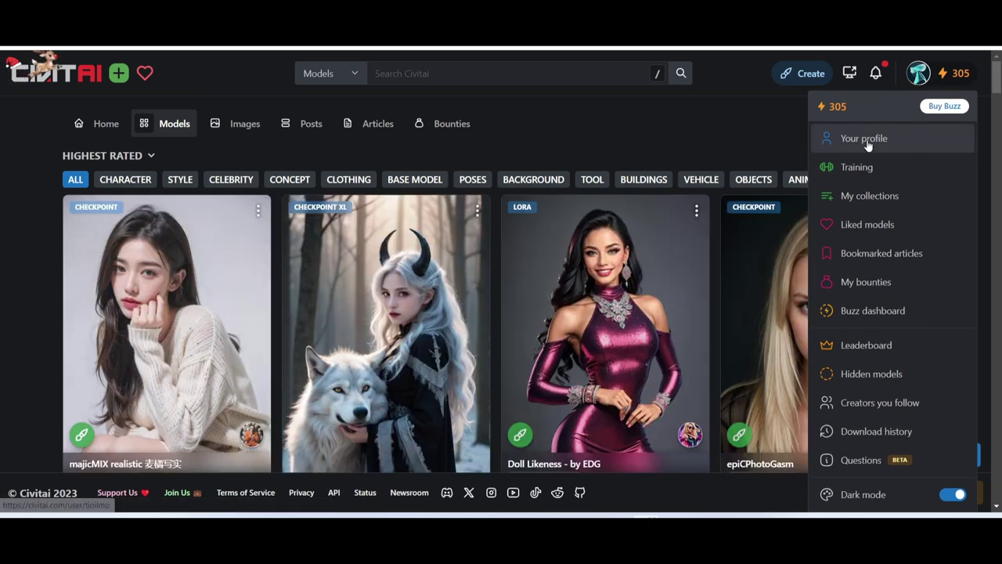
left_click(866, 141)
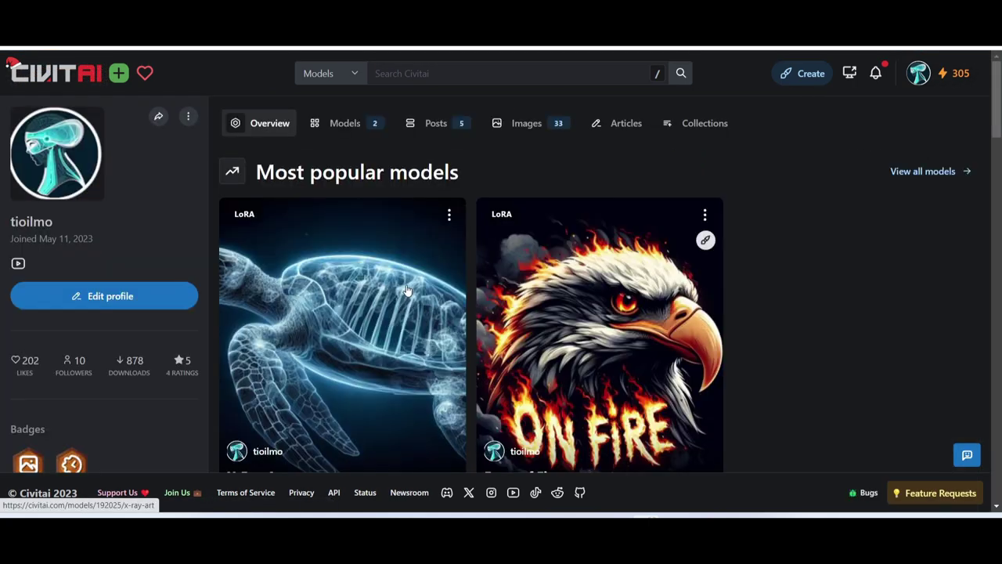
Look over the profile's published X-Ray Art and Faces of Fire LoRAs with their card statistics, plus the Images section below
scroll(365, 294, "down", 3)
scroll(304, 220, "up", 2)
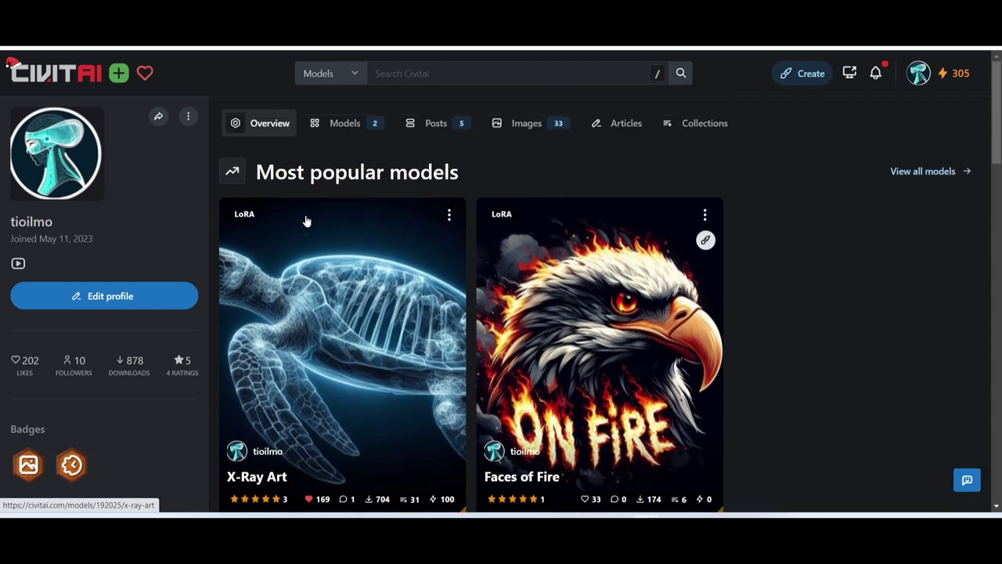
scroll(259, 368, "down", 2)
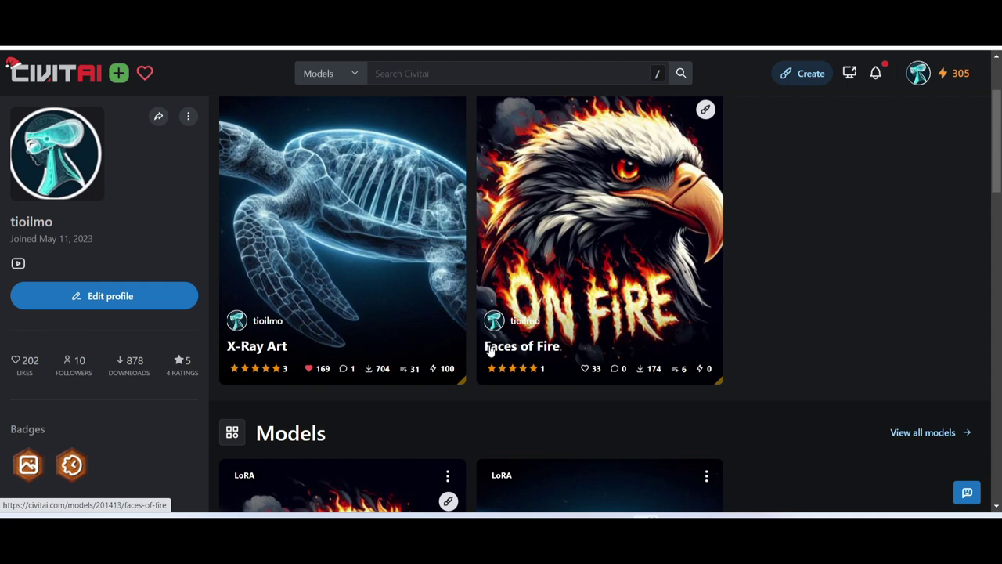
left_click(410, 73)
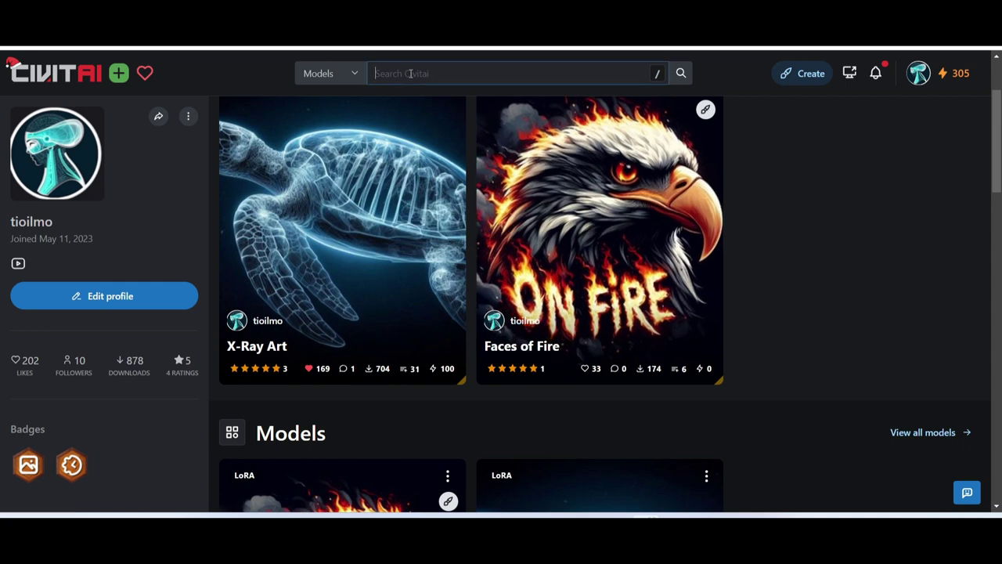
scroll(537, 334, "up", 2)
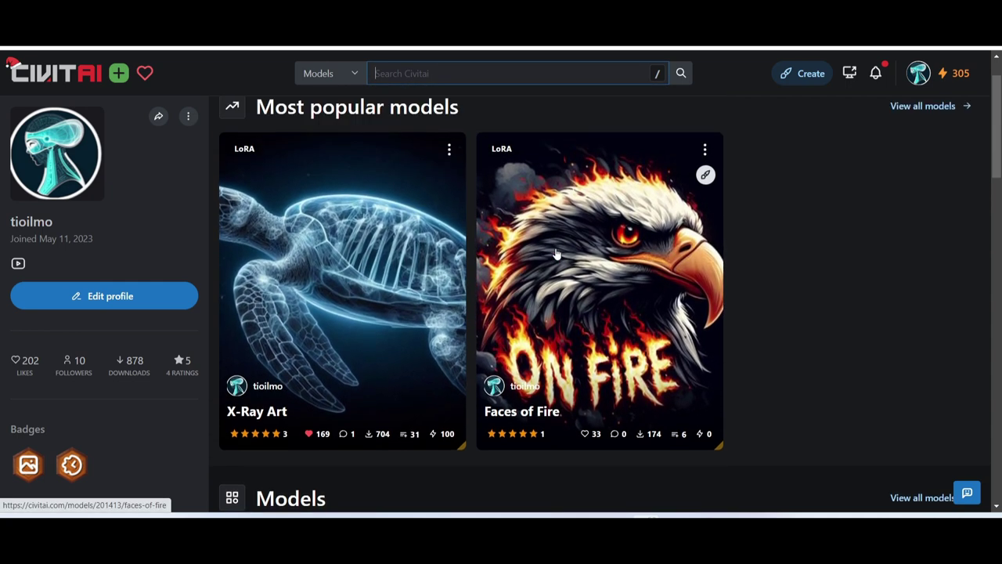
scroll(375, 234, "down", 1)
scroll(603, 246, "up", 1)
scroll(417, 302, "down", 1)
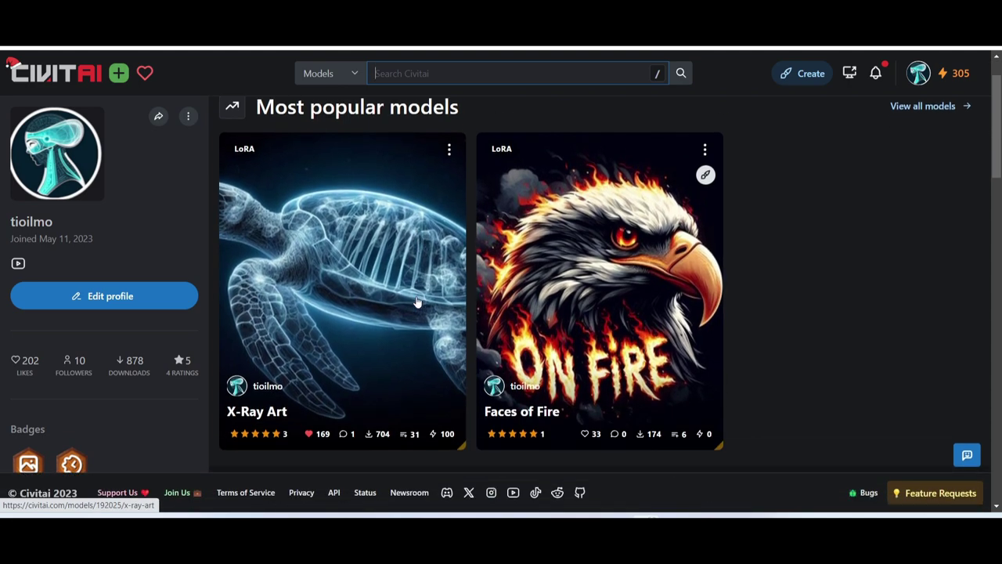
scroll(376, 286, "down", 6)
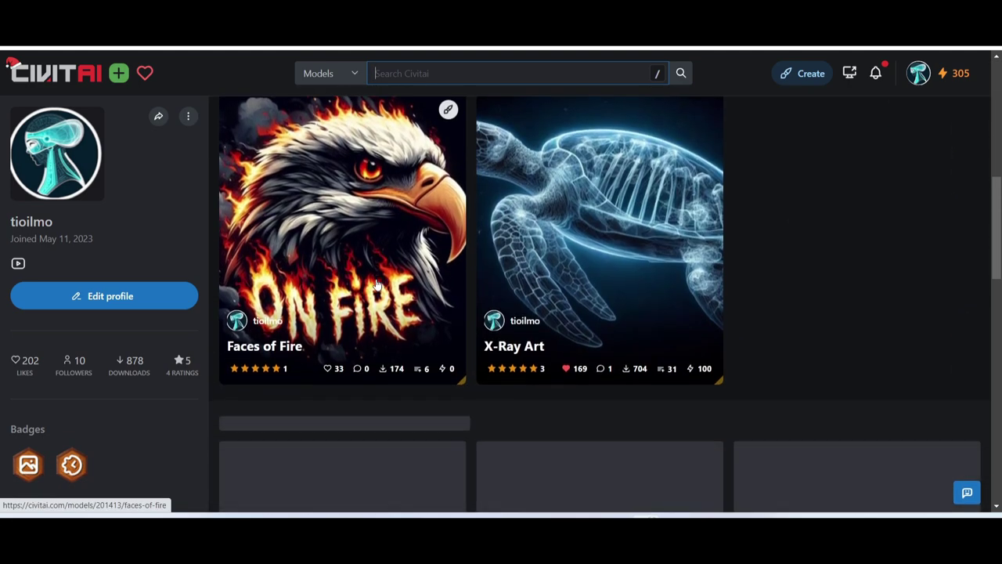
scroll(376, 286, "down", 2)
scroll(376, 286, "up", 1)
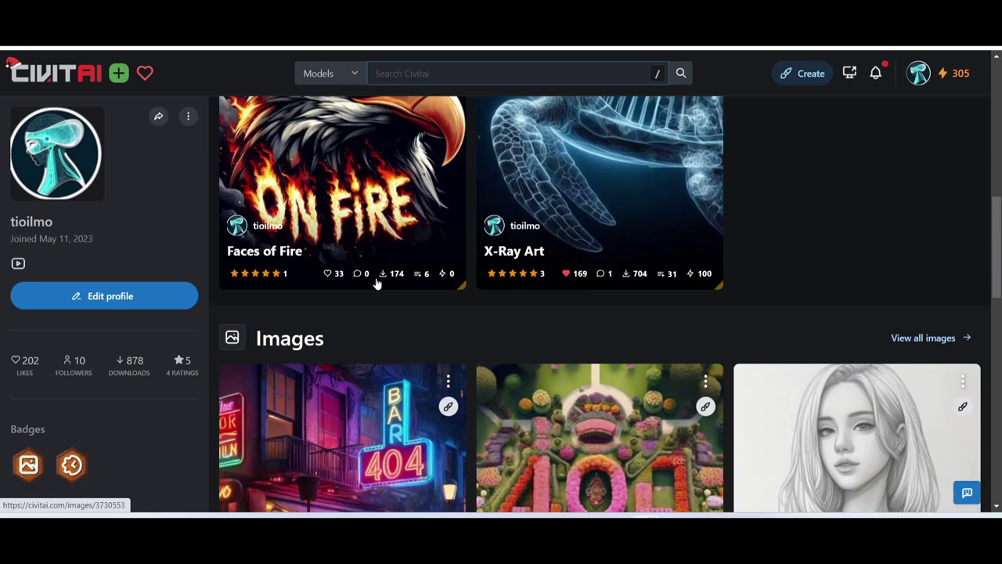
scroll(377, 283, "up", 8)
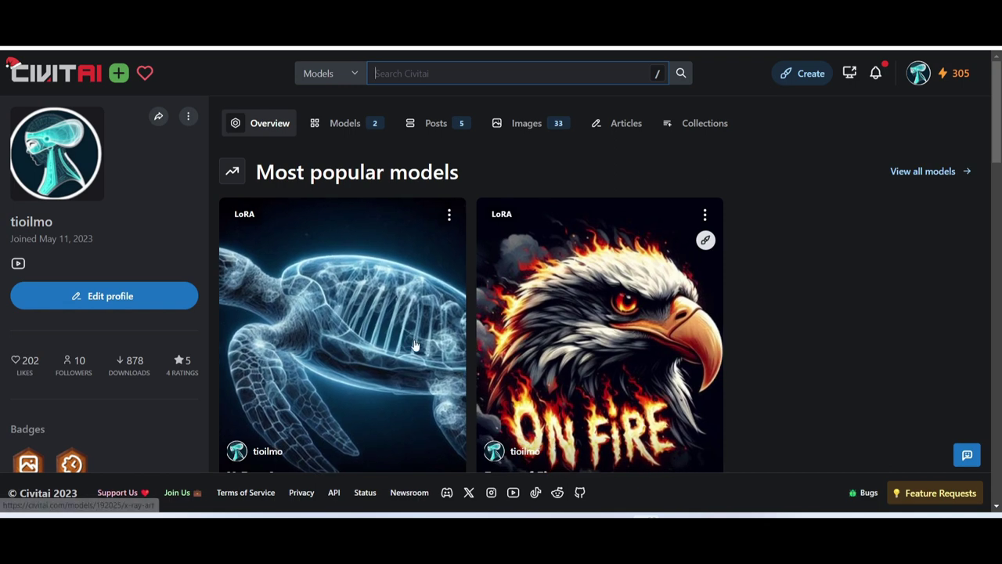
scroll(428, 314, "down", 2)
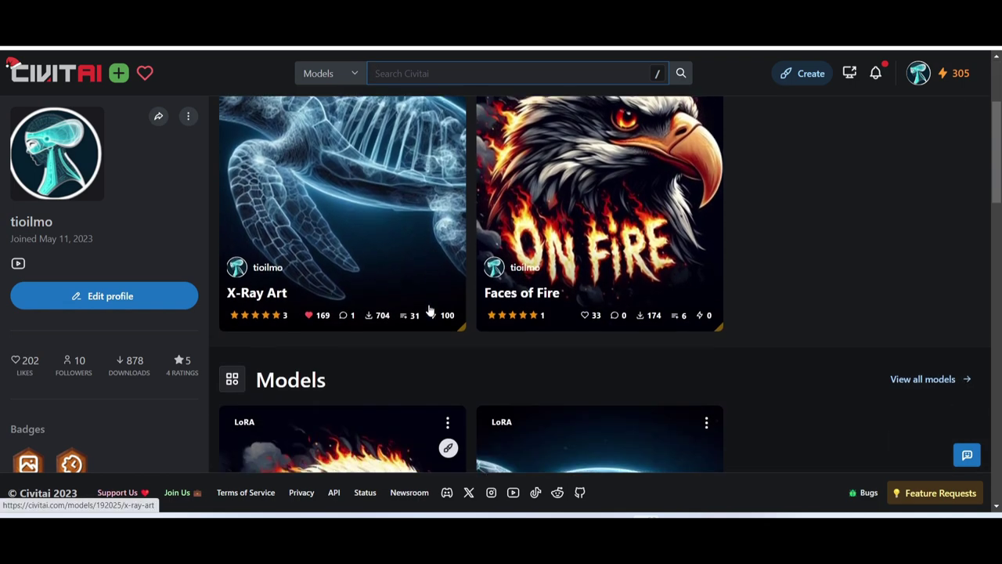
scroll(431, 310, "up", 2)
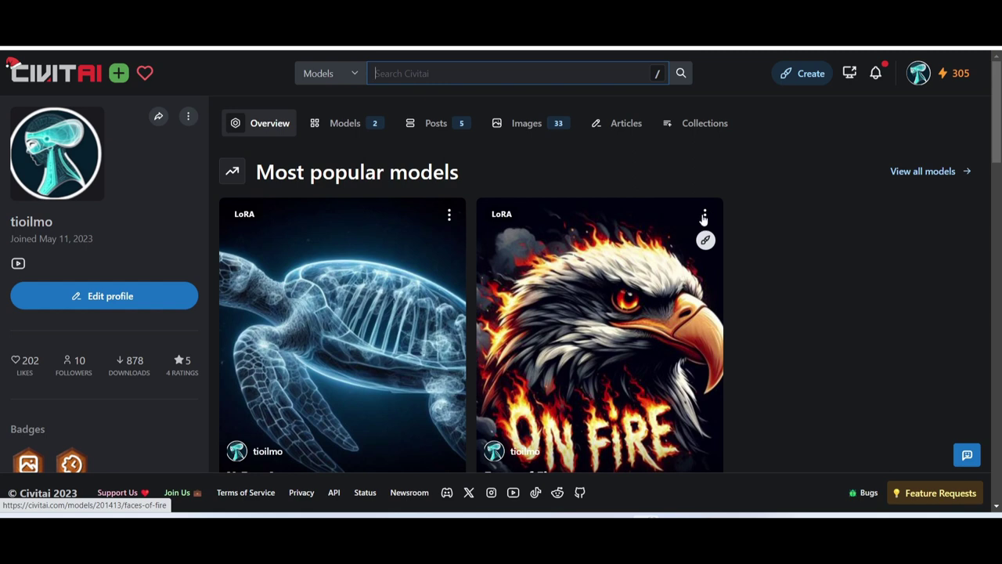
Check the available options of the Faces of Fire LoRA card under Most popular models
left_click(703, 216)
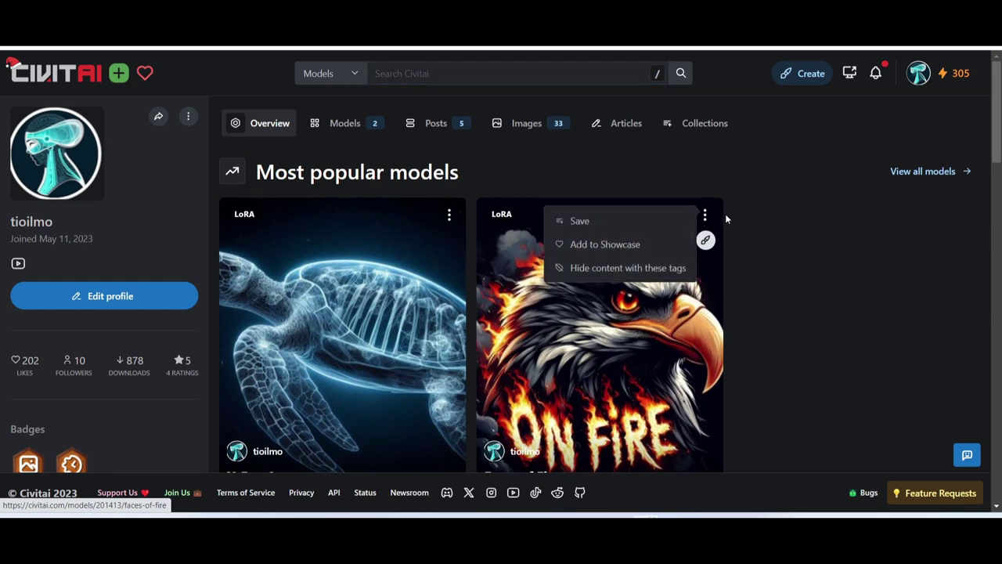
left_click(764, 213)
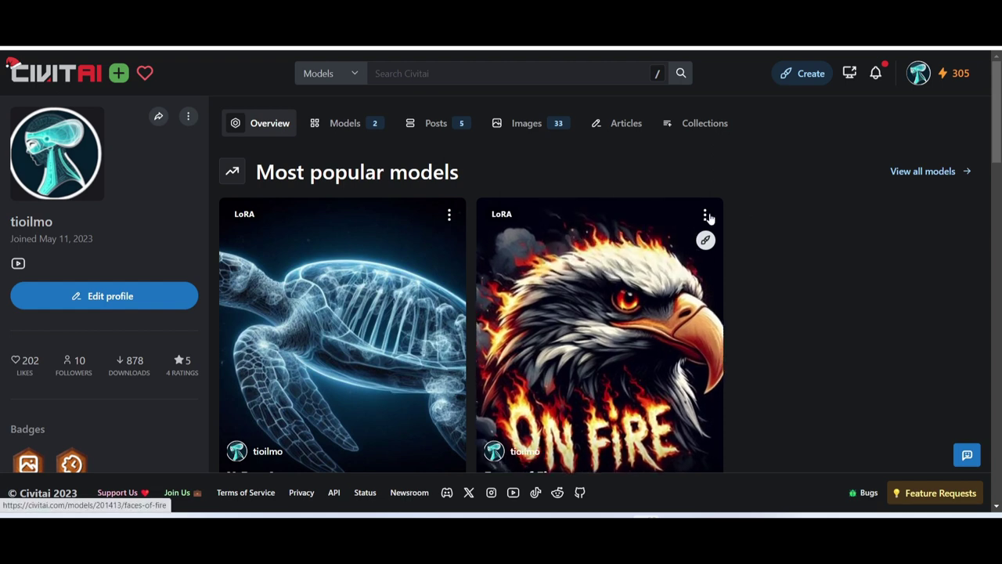
scroll(583, 290, "down", 2)
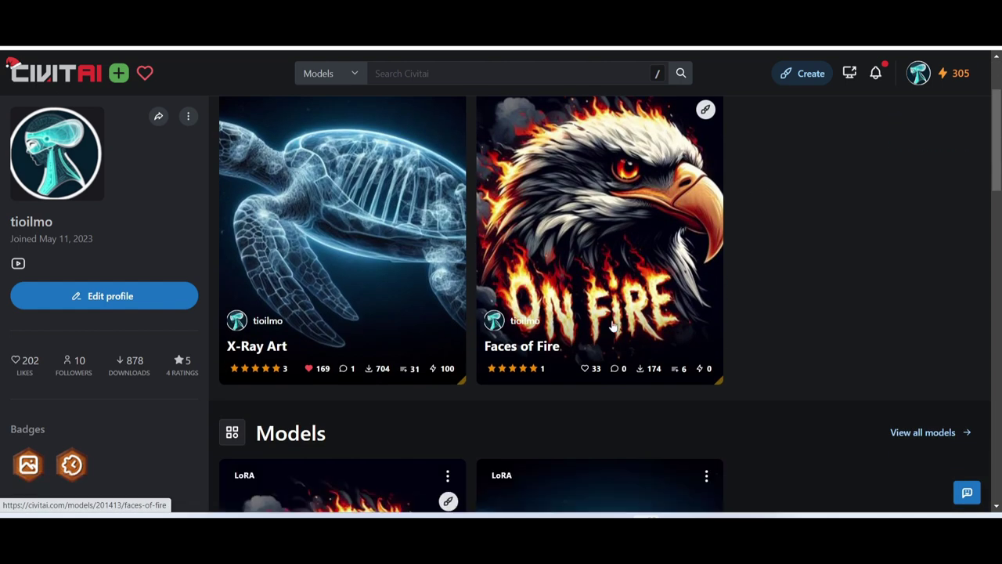
scroll(501, 326, "up", 2)
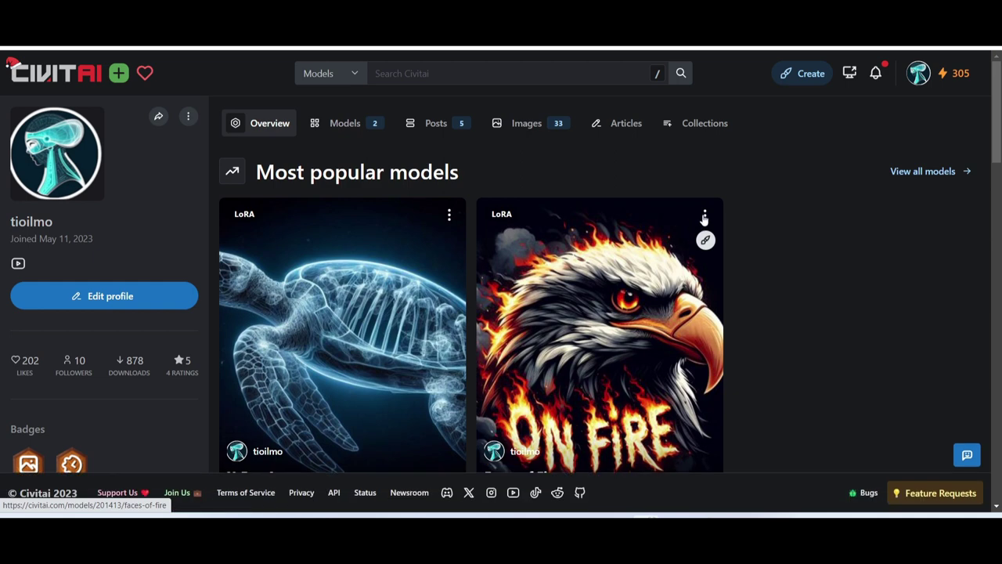
left_click(704, 217)
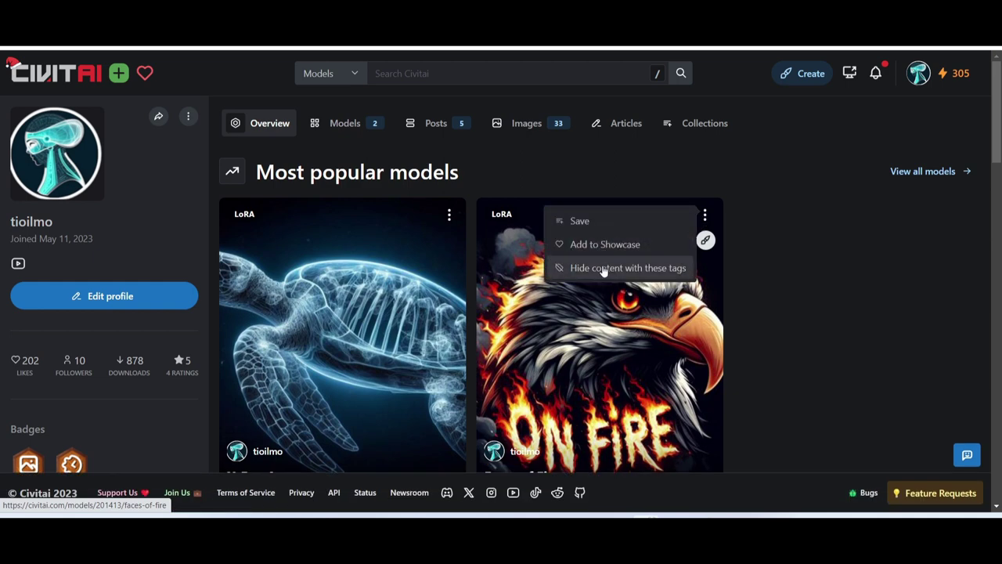